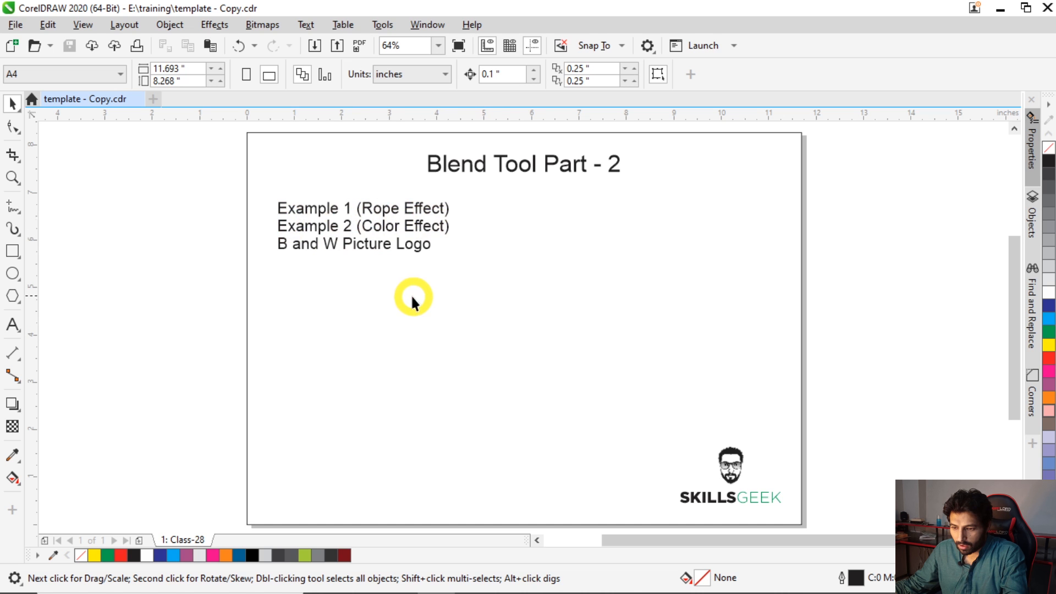
- Draw a small square below the text lines and set its size to 0.1 × 0.1 inches
left_click(13, 250)
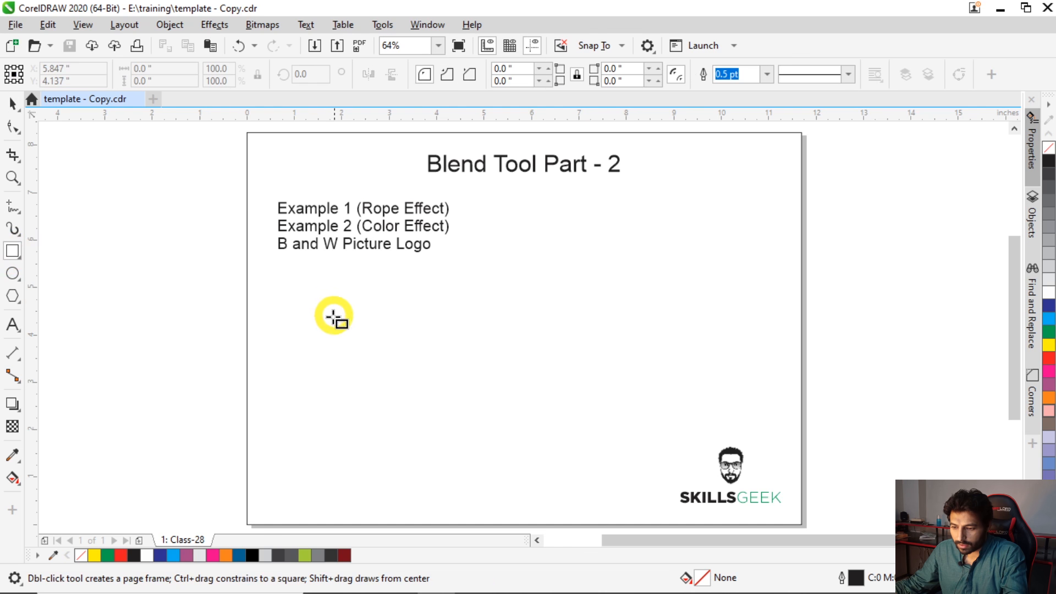
scroll(328, 318, "up", 2)
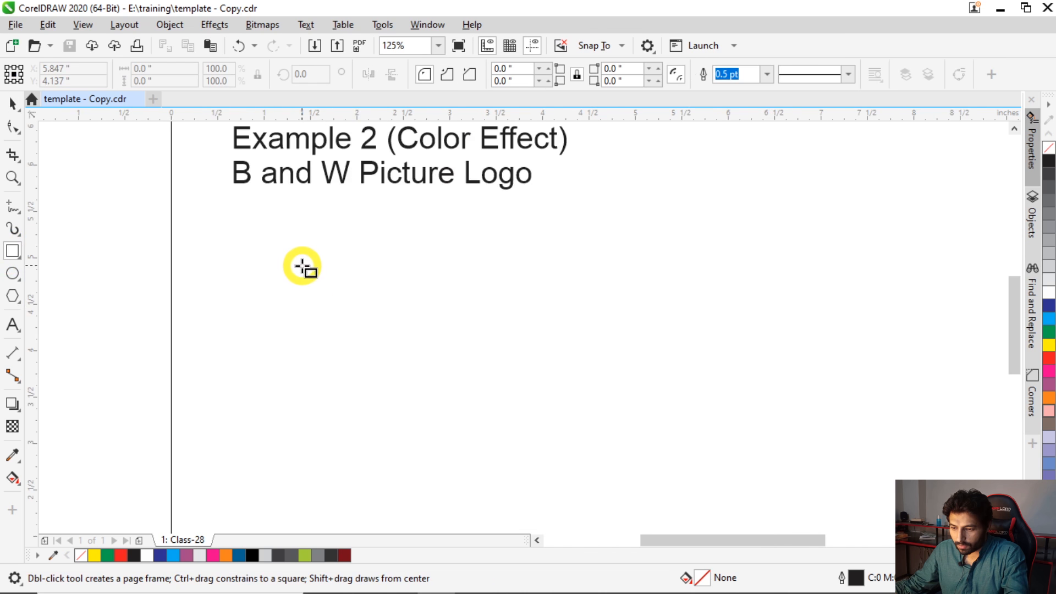
left_click_drag(301, 266, 334, 300)
left_click(165, 69)
type(".1")
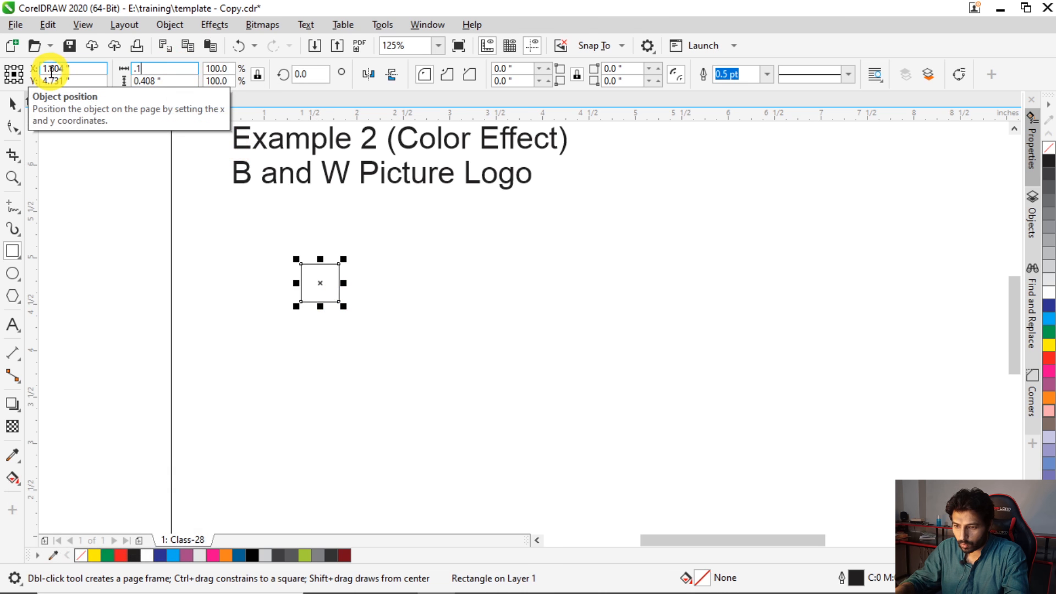
key("Return")
key("space")
- Add two copies of the square edge to edge in a row and weld the three squares into one shape
key("F2")
left_click_drag(265, 201, 501, 360)
left_click(394, 357)
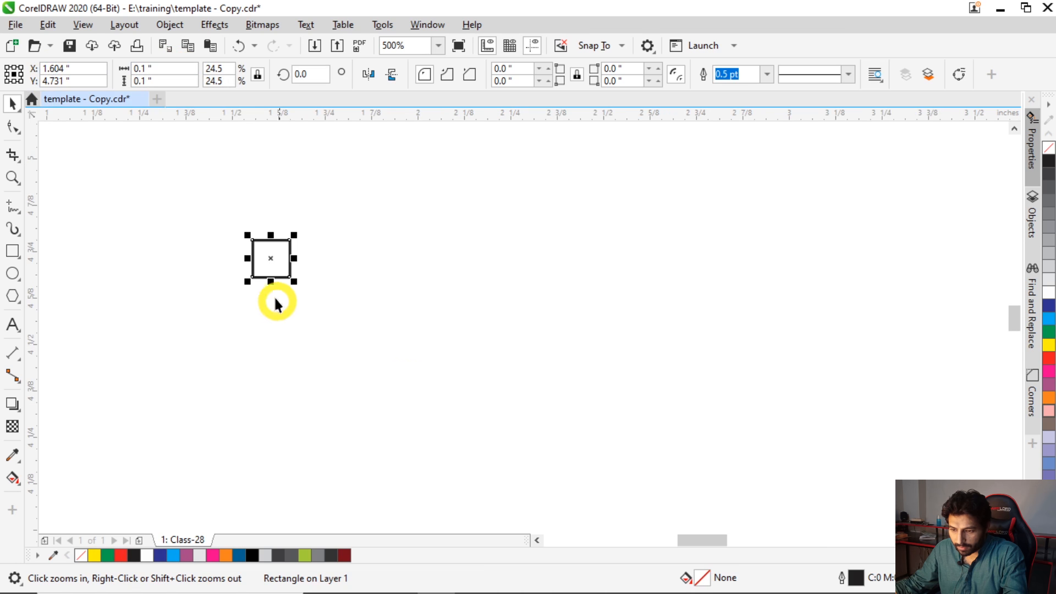
left_click_drag(248, 258, 308, 260)
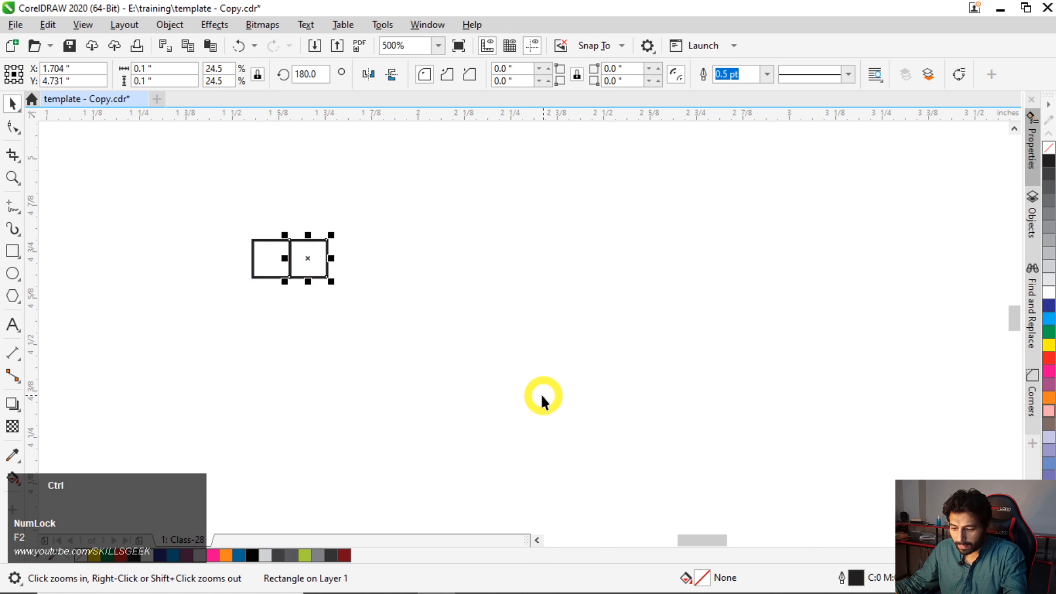
key("ctrl+r")
left_click(426, 399)
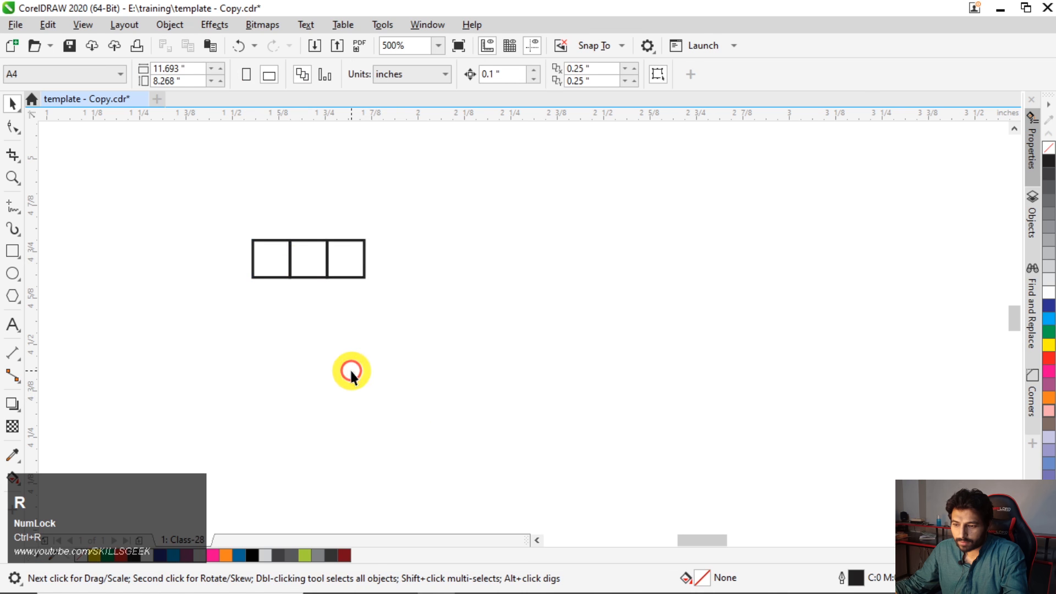
left_click_drag(209, 204, 408, 316)
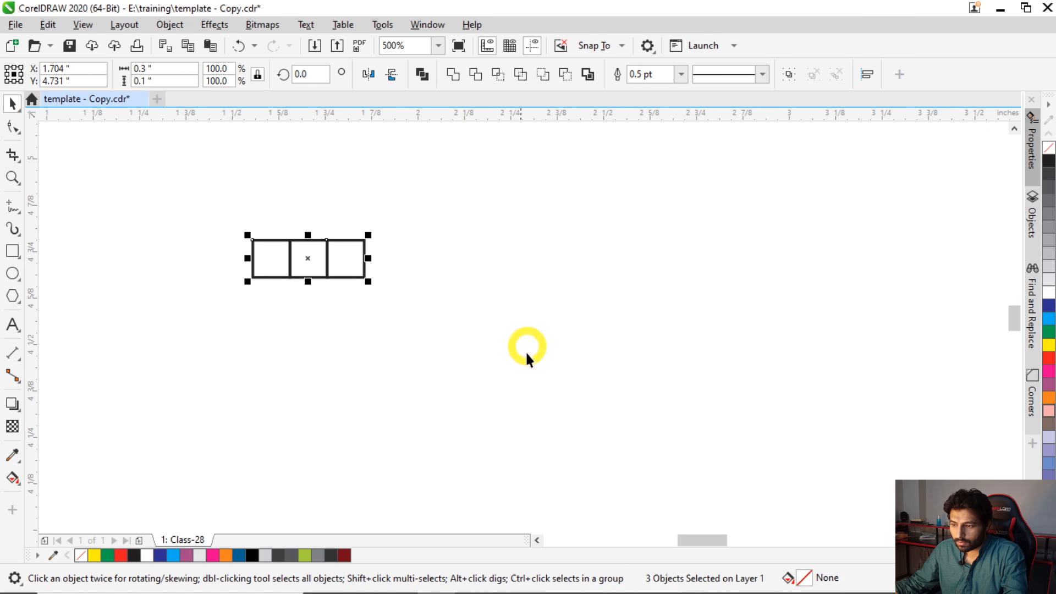
left_click(453, 77)
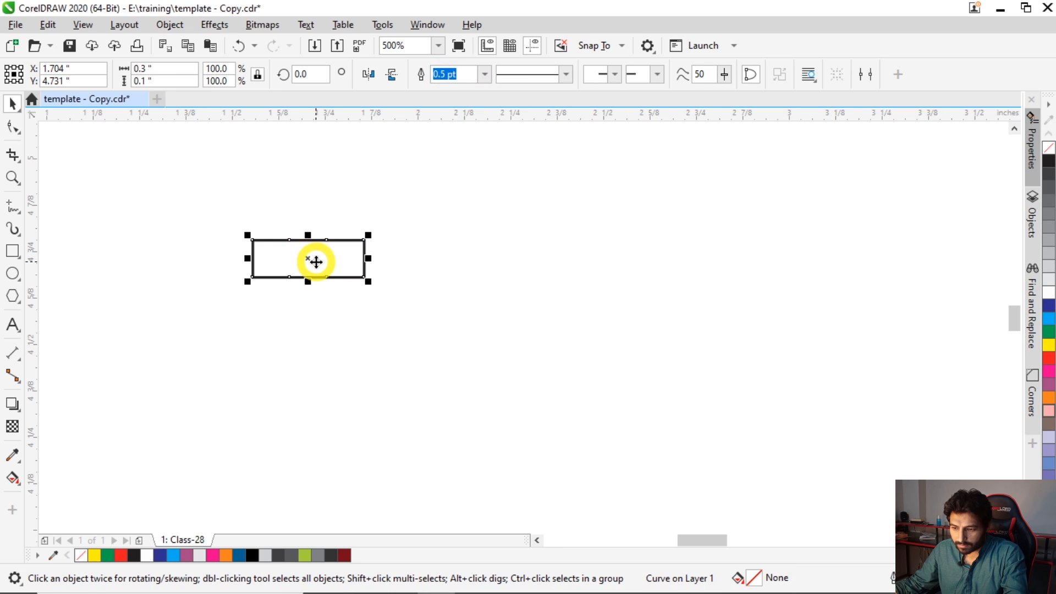
- Delete the three upper-left nodes and the three lower-right nodes of the welded rectangle to form a curved, leaf-like rope strand
scroll(325, 270, "up", 1)
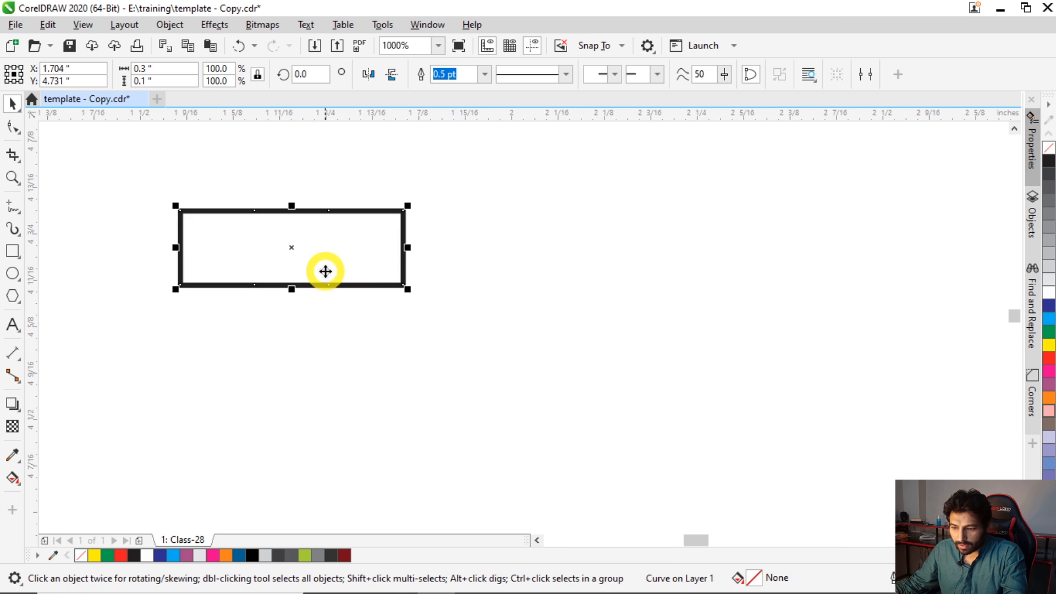
double_click(277, 243)
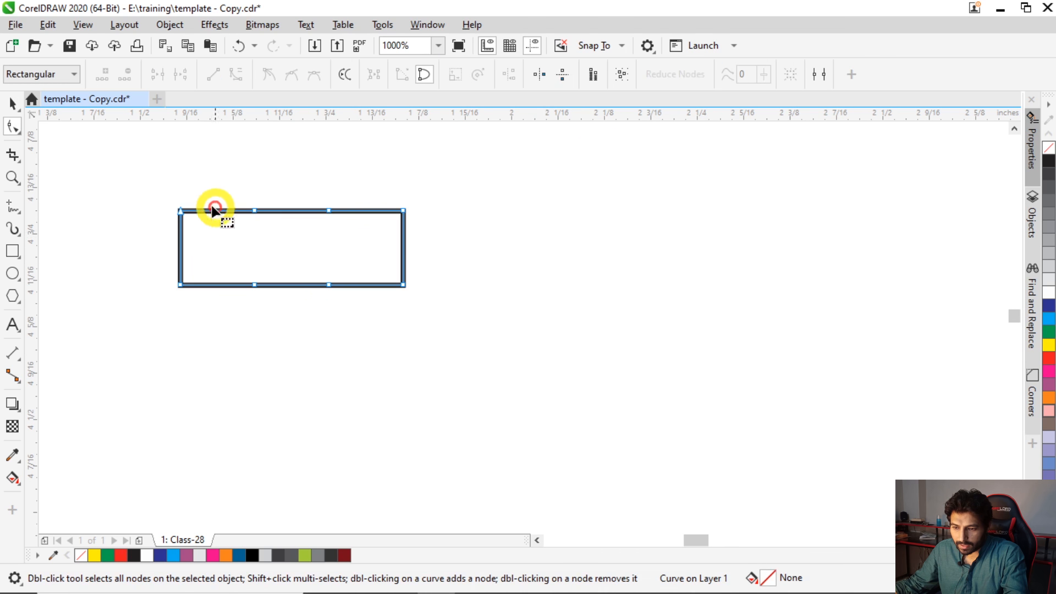
left_click_drag(340, 230, 342, 230)
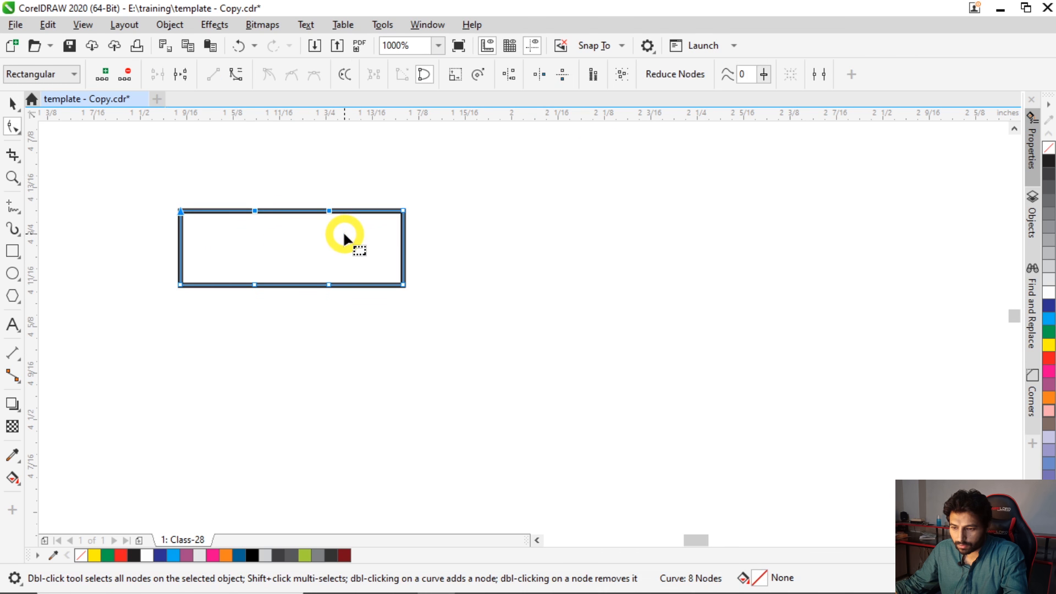
key("Delete")
left_click_drag(446, 340, 312, 272)
left_click_drag(244, 260, 240, 256)
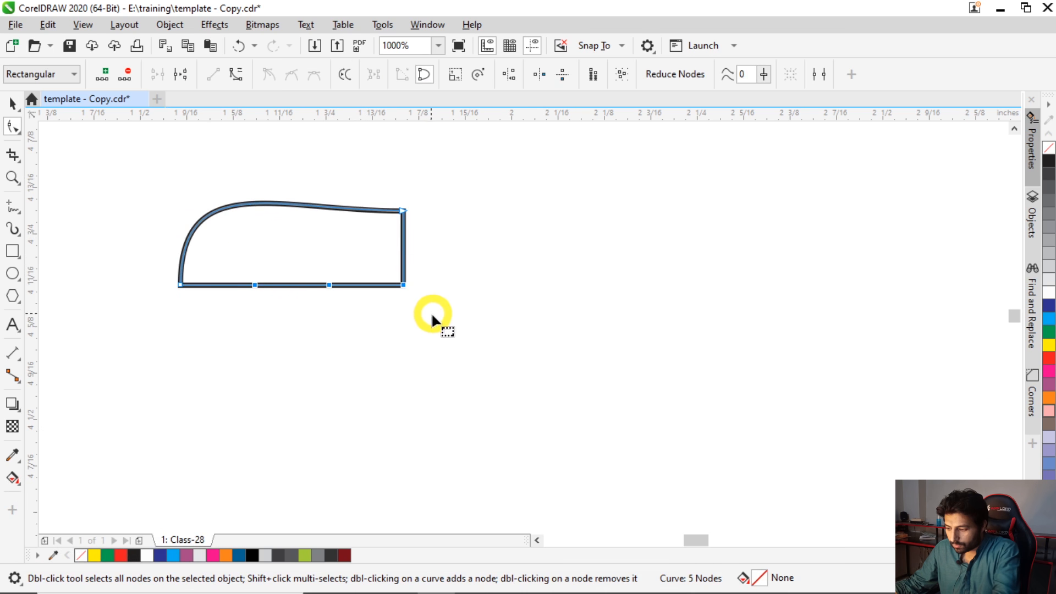
key("Delete")
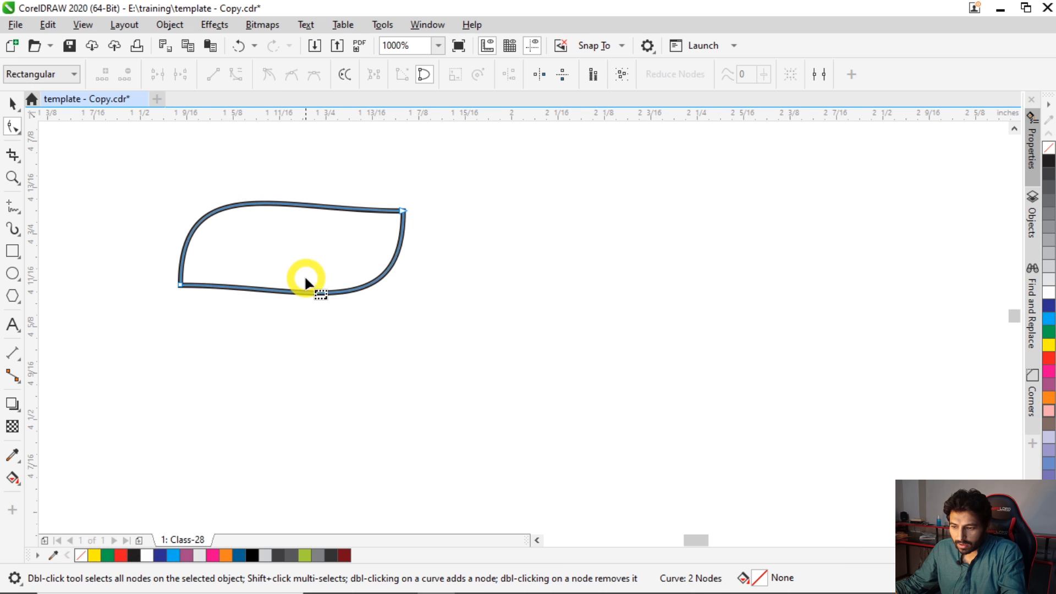
key("space")
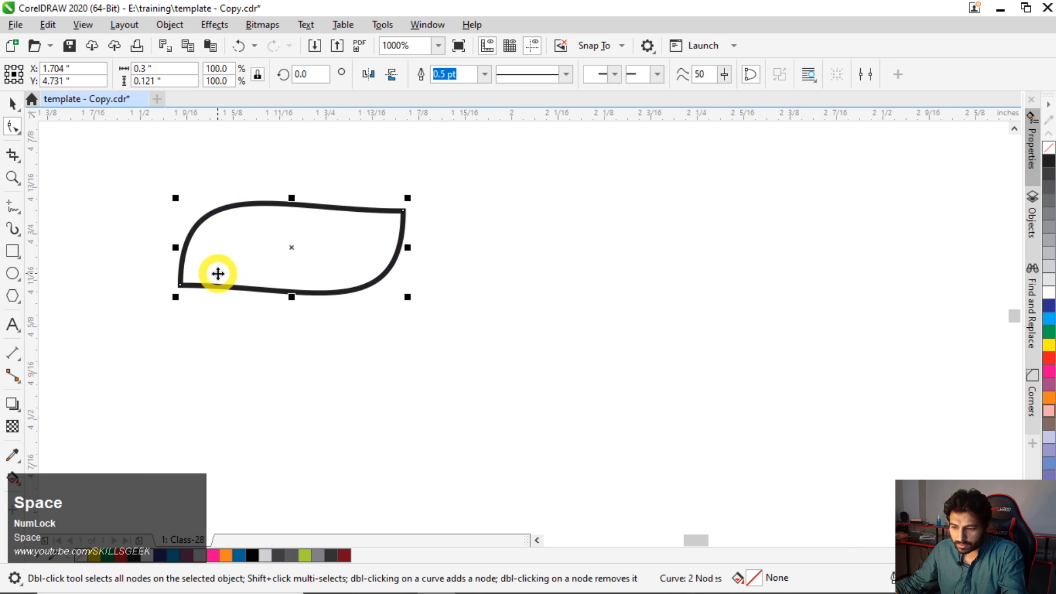
- Draw a circle on the right side of the page and set its diameter to 5 inches
scroll(213, 274, "down", 1)
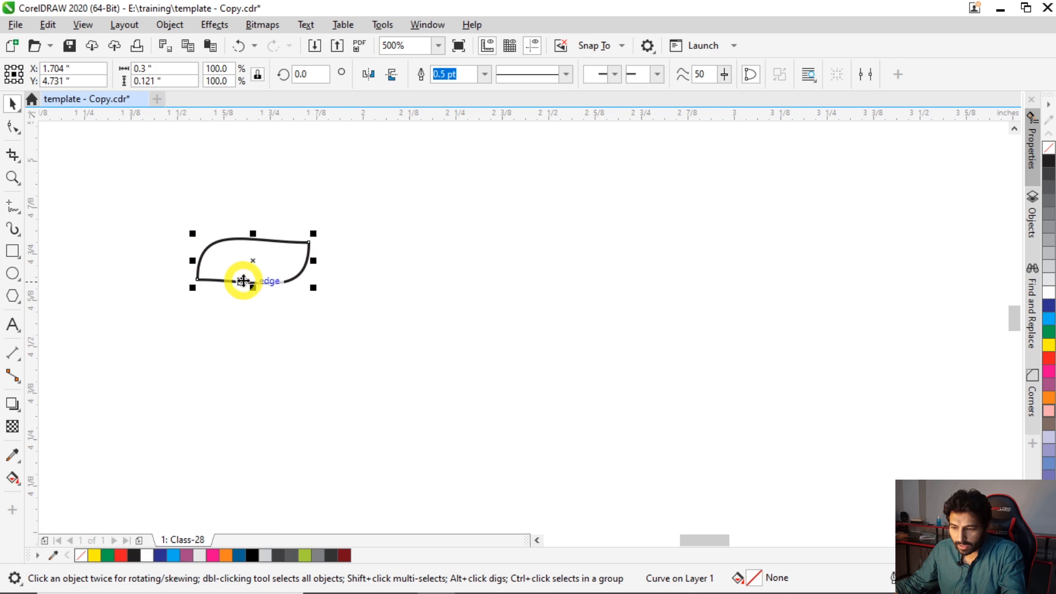
scroll(200, 292, "down", 2)
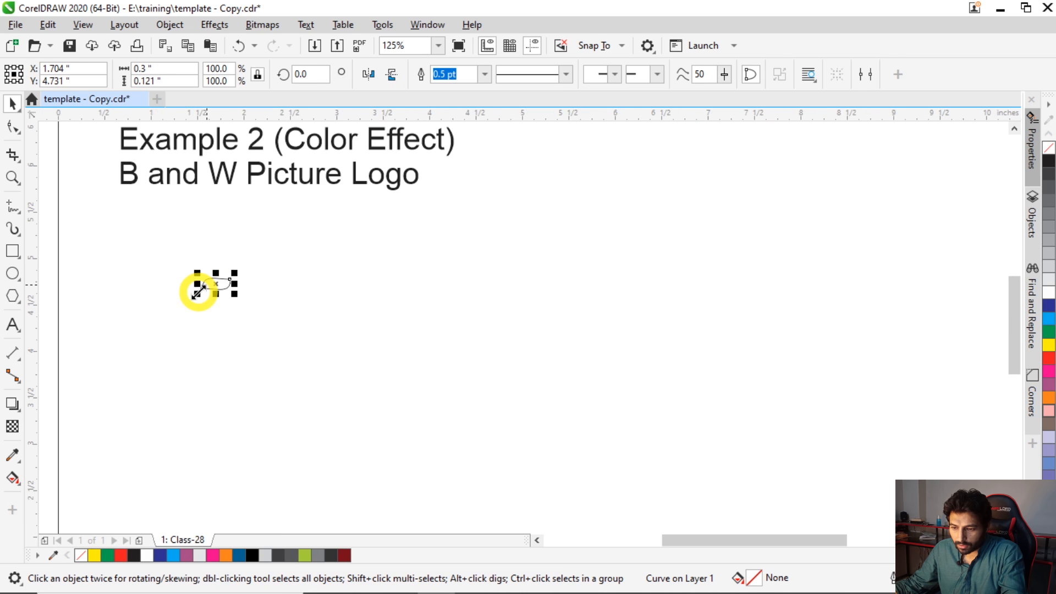
scroll(197, 299, "down", 1)
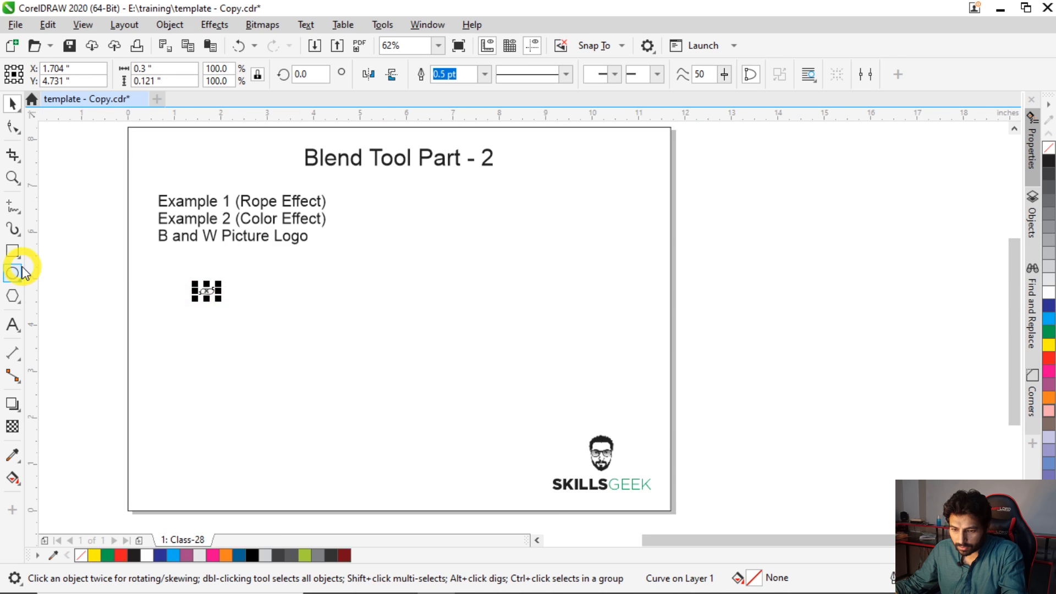
left_click(11, 277)
left_click_drag(407, 209, 600, 403)
left_click_drag(176, 69, 126, 68)
type("5")
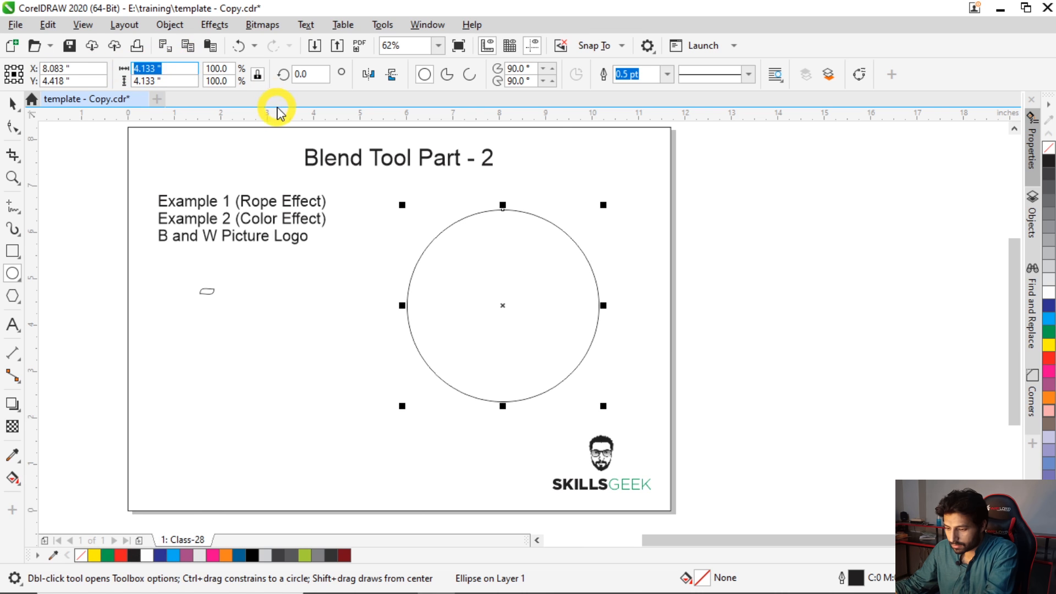
key("Return")
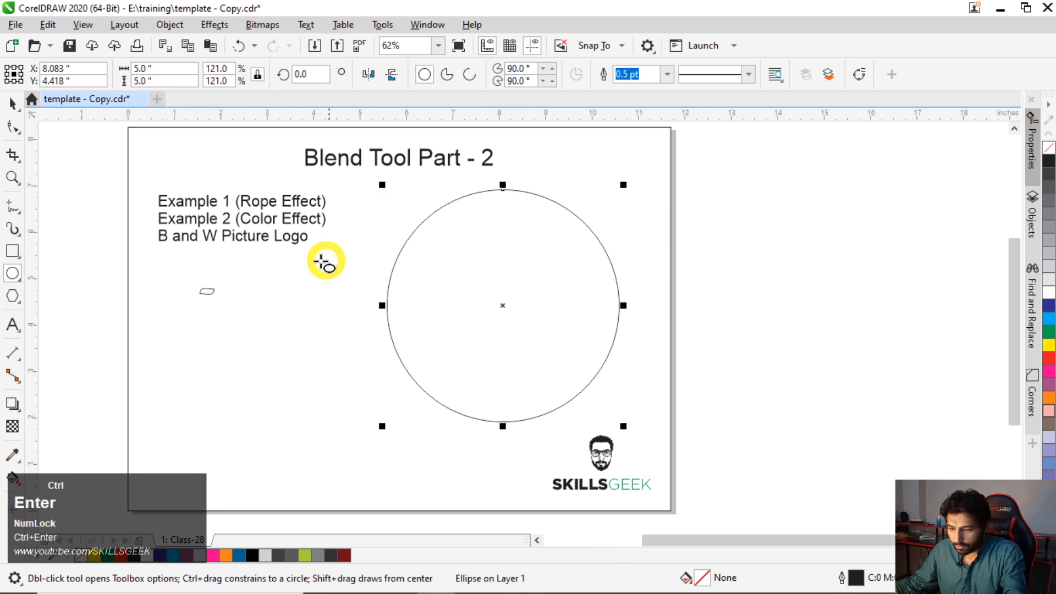
key("ctrl+space")
left_click(253, 314)
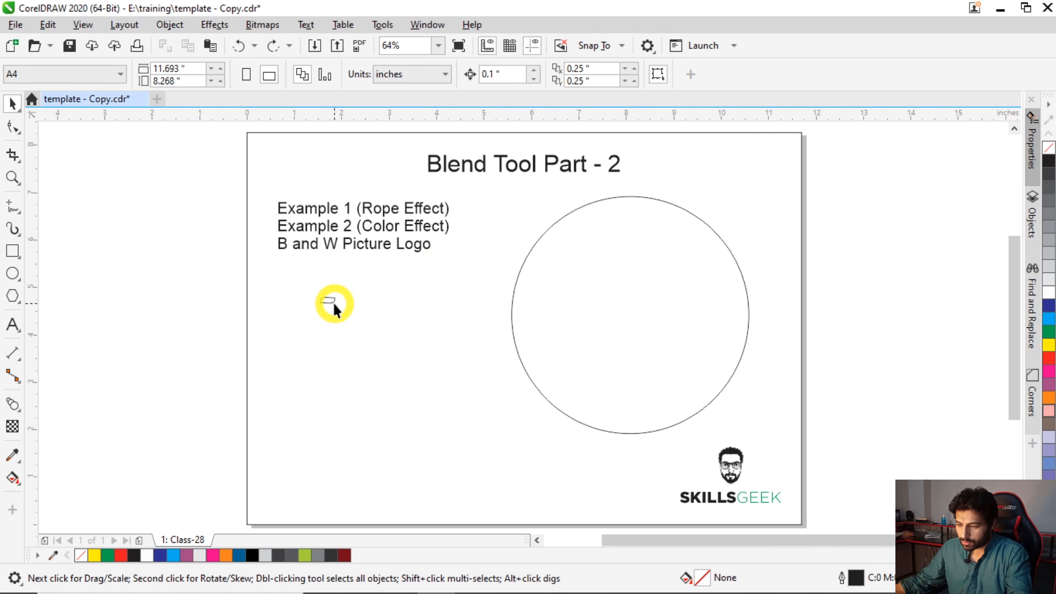
- Move the strand shape just above the circle's upper-left arc and rotate it 90 degrees
left_click_drag(326, 298, 587, 201)
left_click(585, 247)
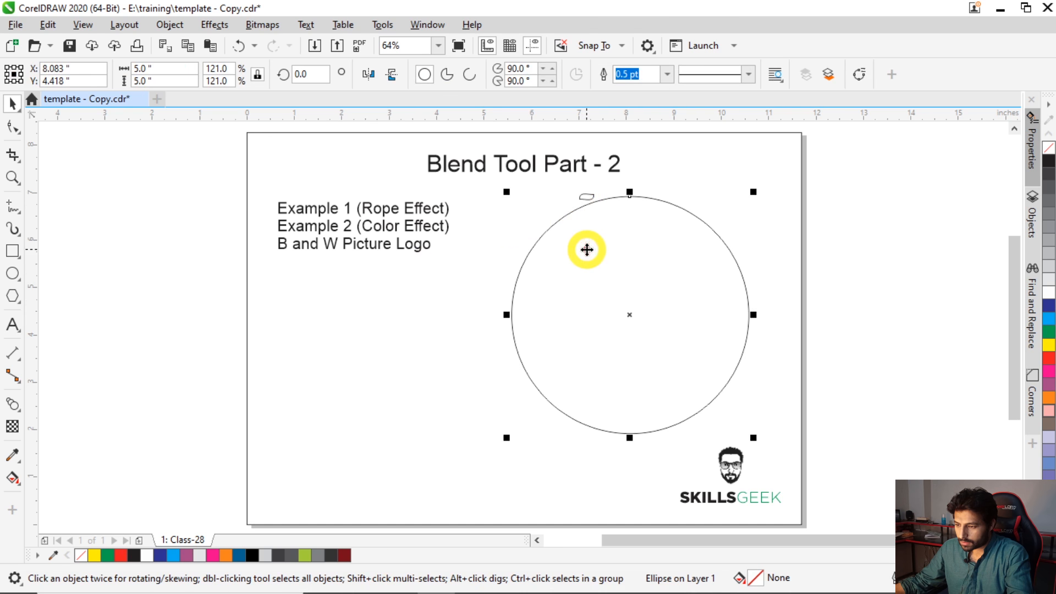
key("F2")
left_click_drag(475, 135, 754, 331)
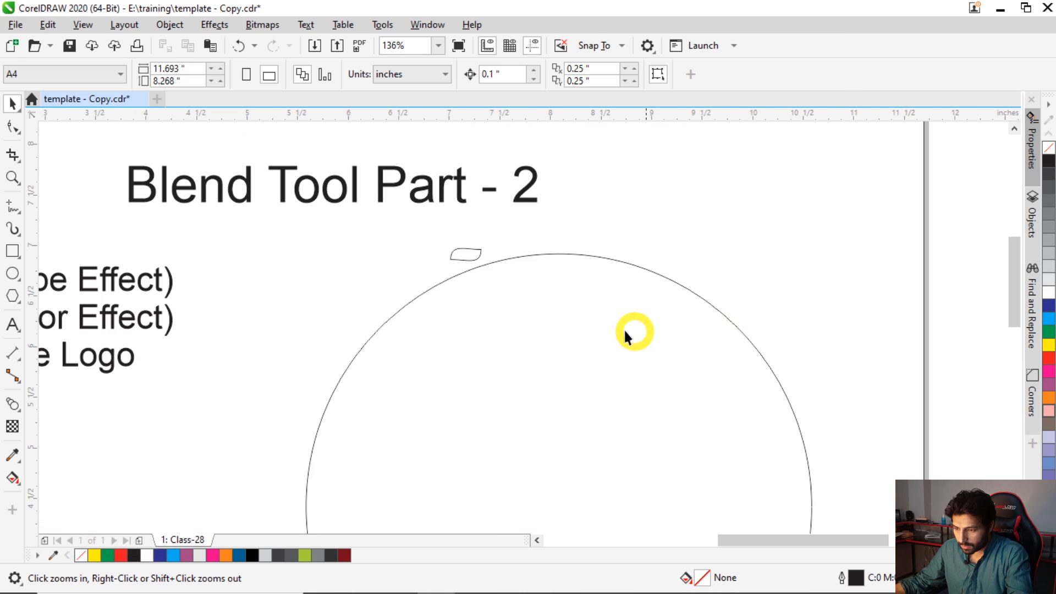
left_click_drag(330, 160, 758, 439)
key("space")
left_click(412, 263)
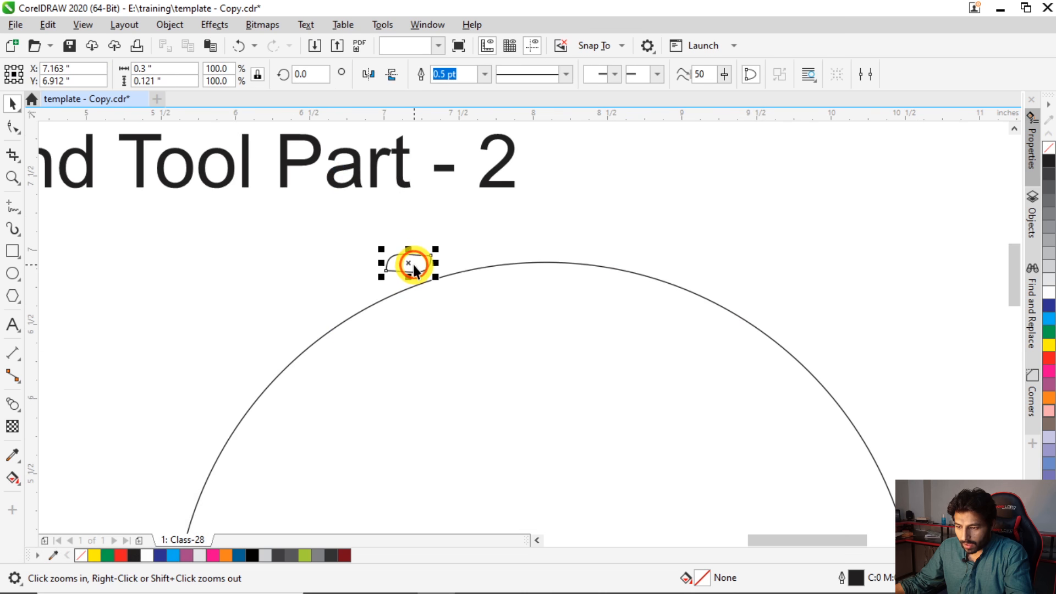
left_click(303, 74)
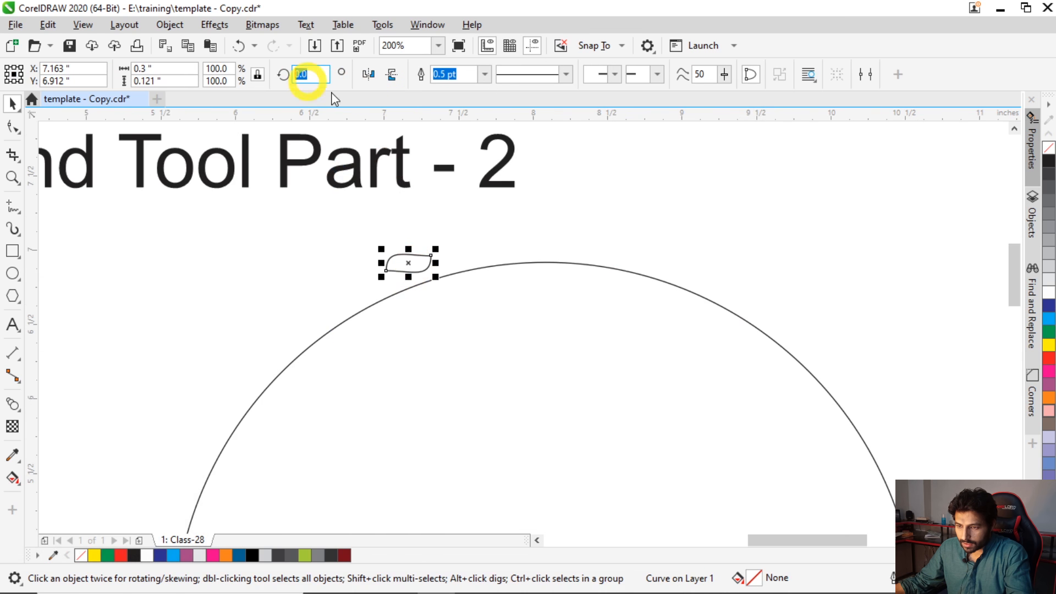
type("90")
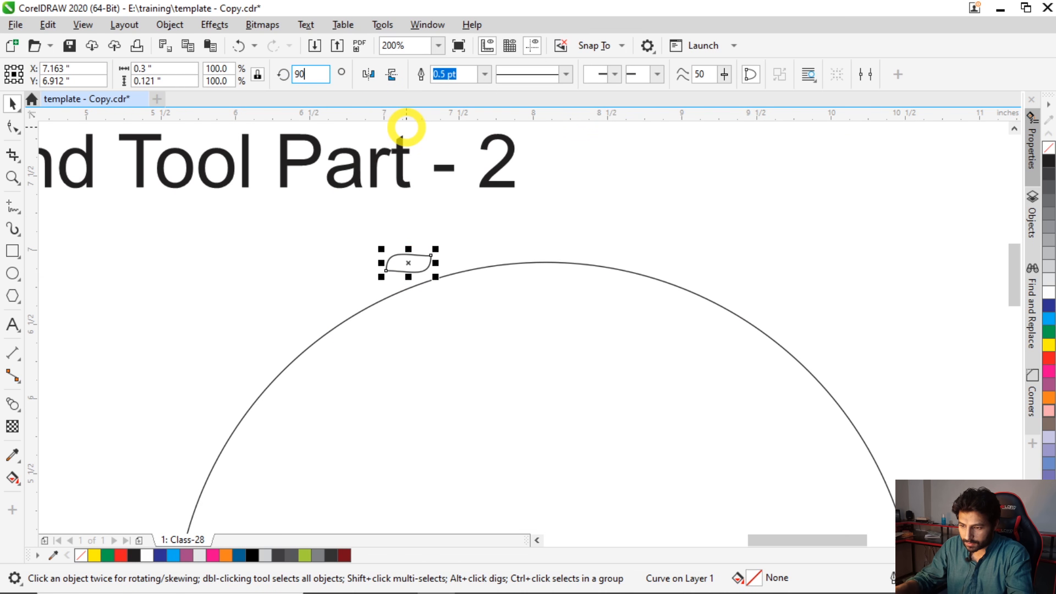
key("Return")
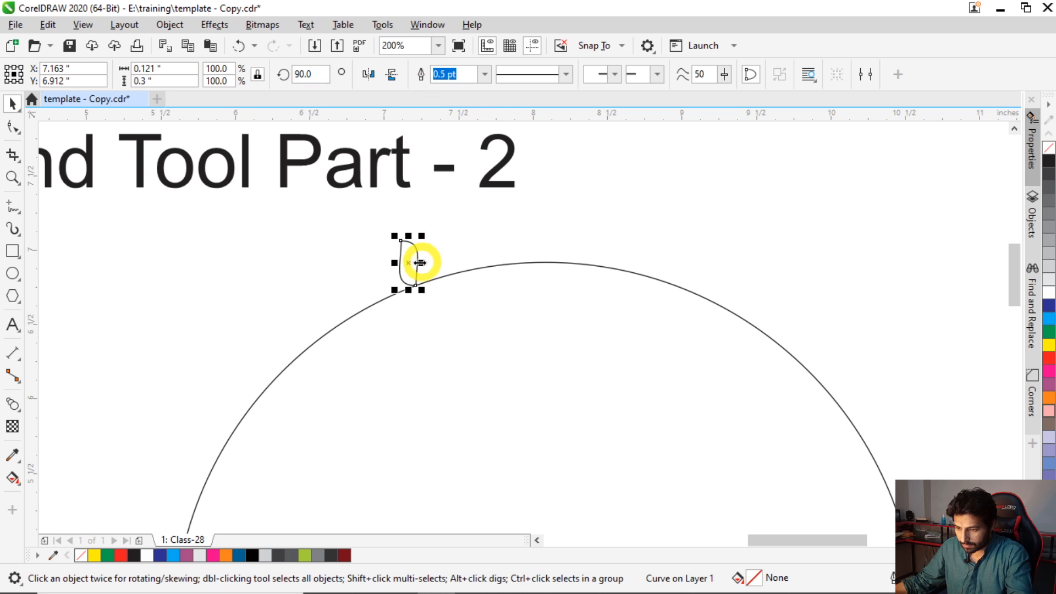
left_click_drag(408, 264, 377, 267)
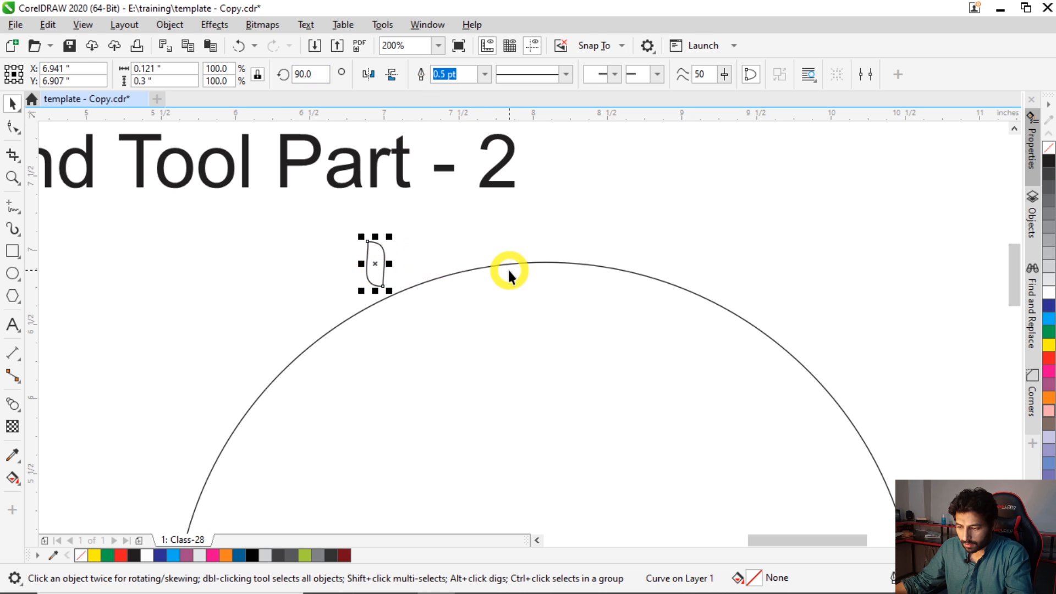
- Clone the strand shape and move the original farther left, outside the circle's upper-left arc
left_click(48, 25)
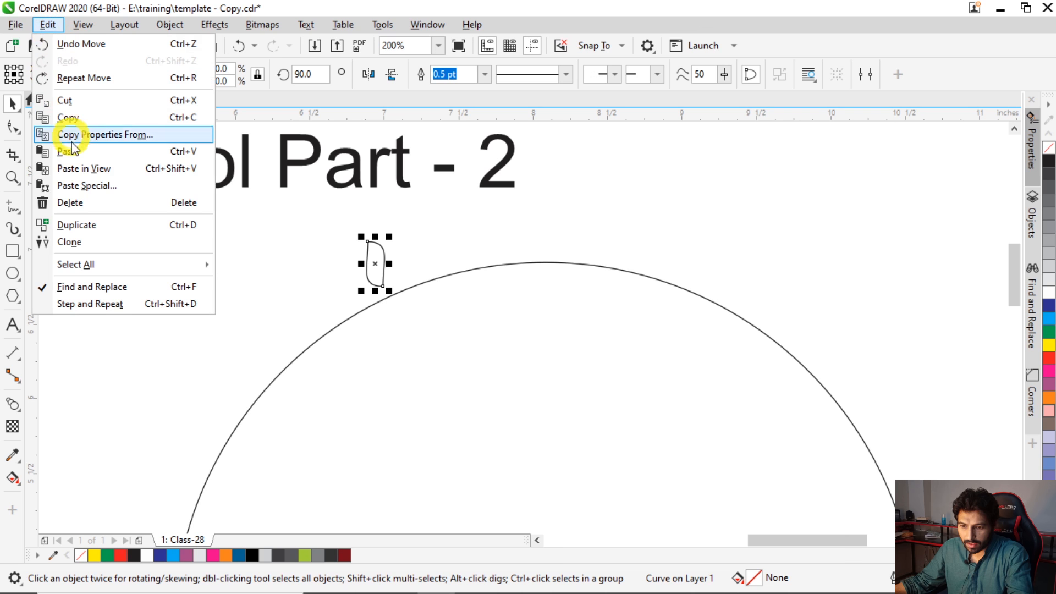
left_click(77, 245)
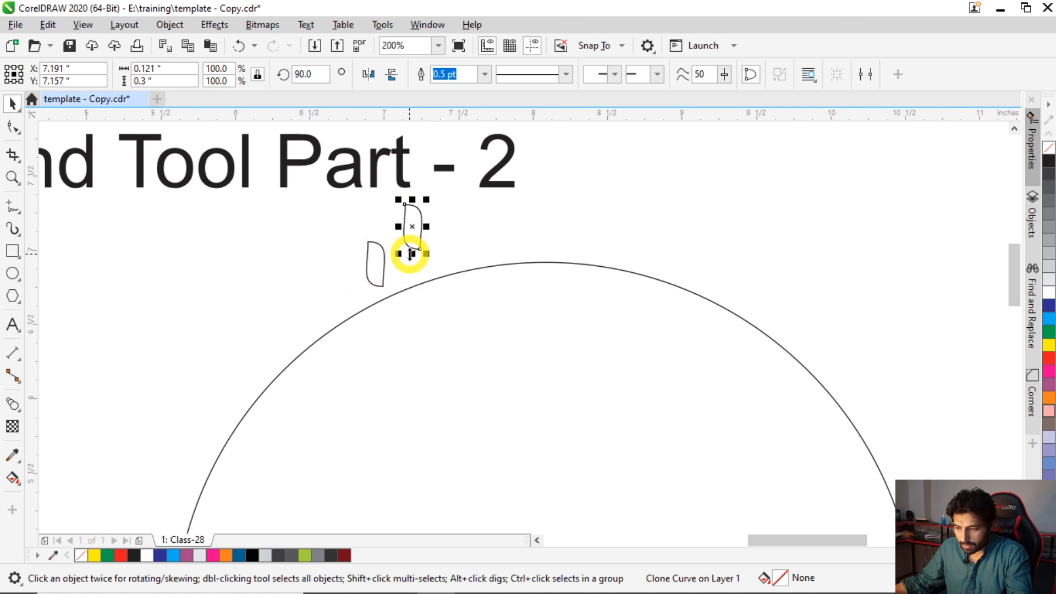
left_click(368, 264)
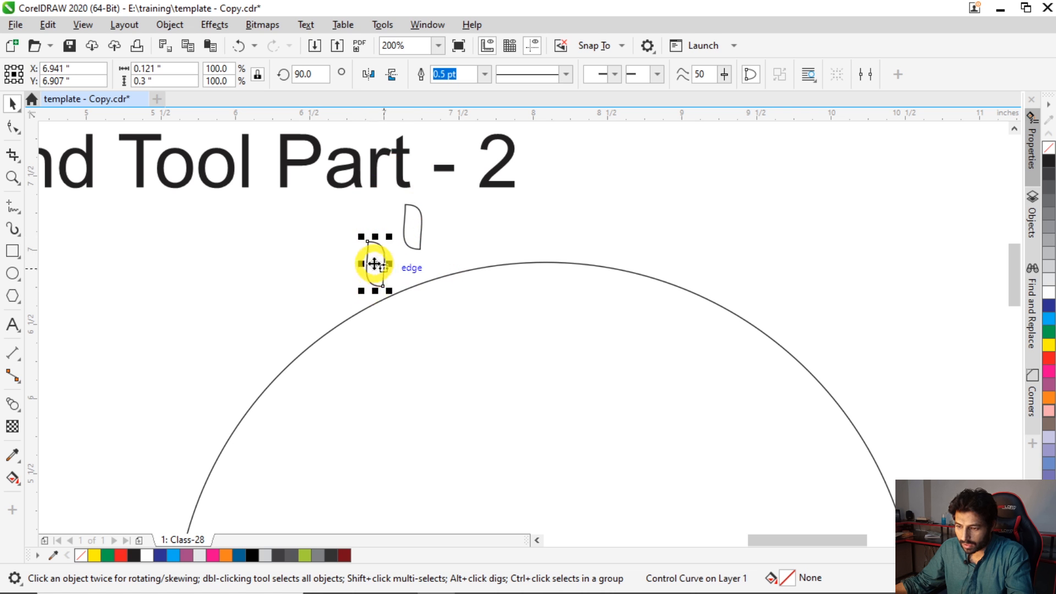
left_click_drag(377, 264, 248, 283)
- Duplicate the cloned strand and place the duplicate above the circle, to the right of the page title
left_click_drag(410, 219, 410, 219)
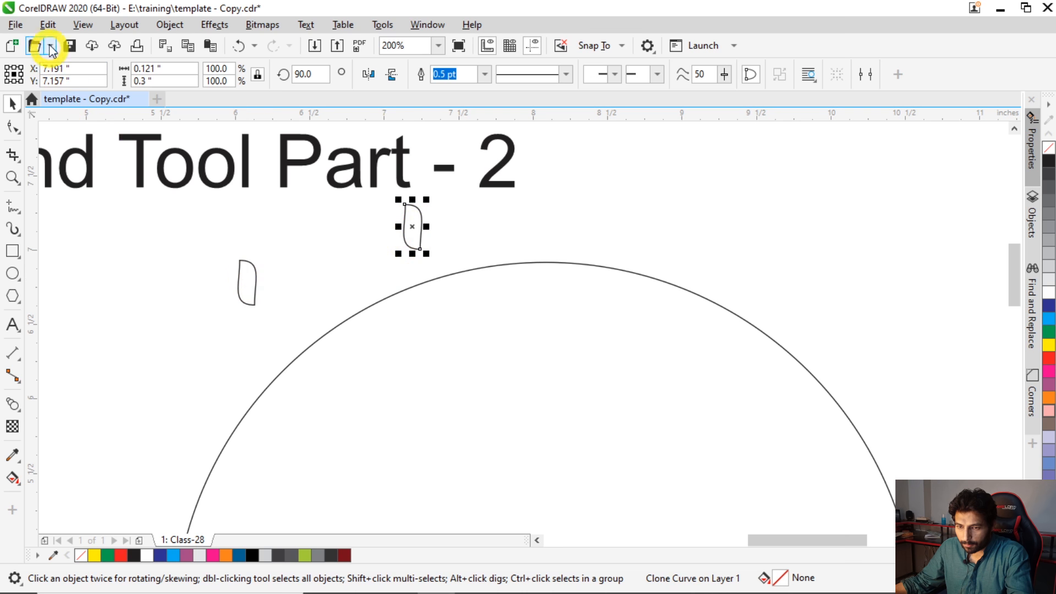
left_click(48, 24)
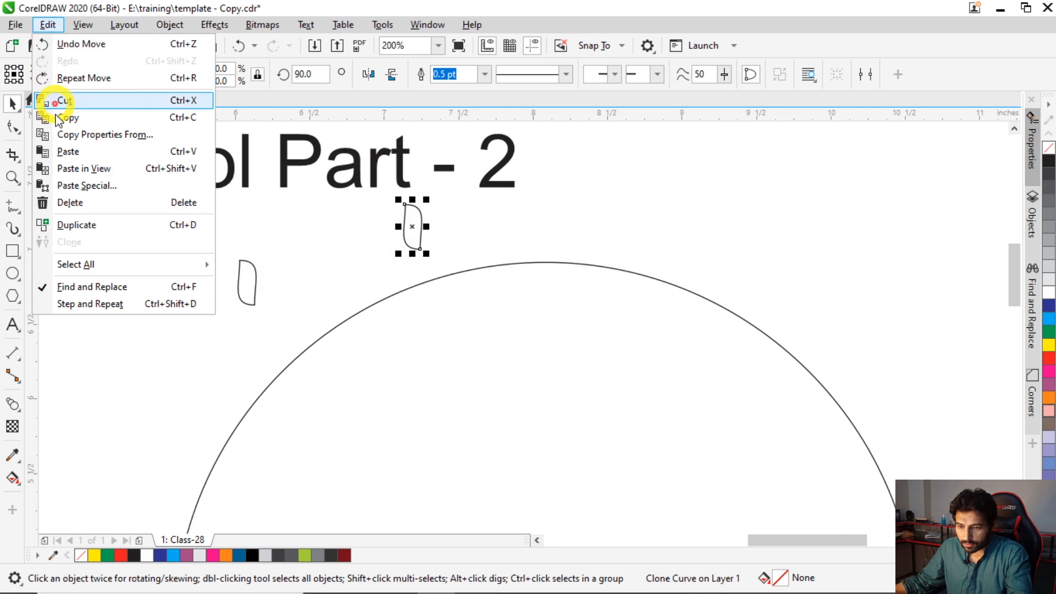
left_click(91, 228)
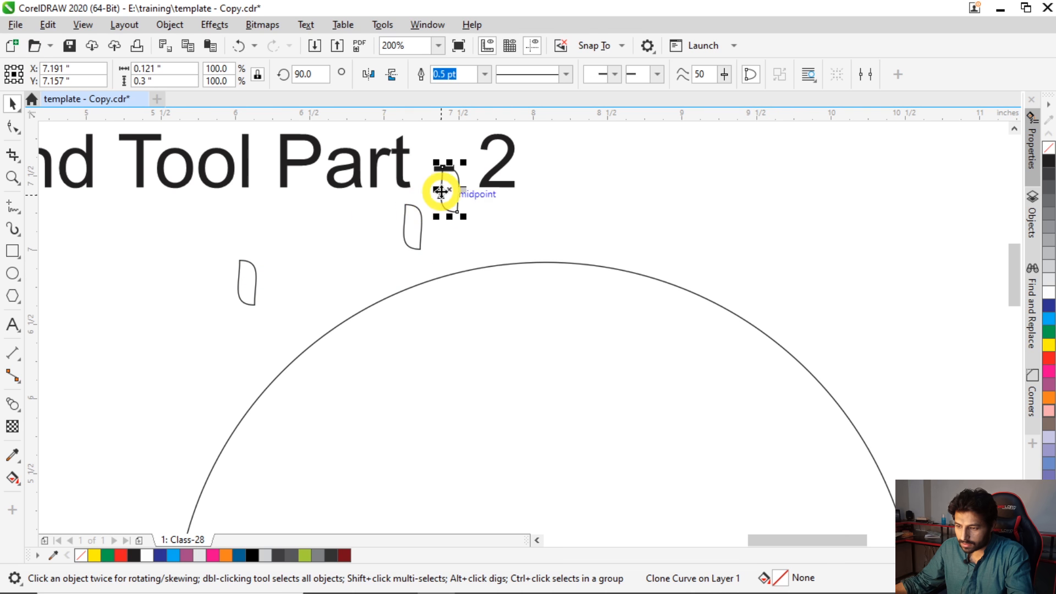
left_click_drag(448, 189, 633, 222)
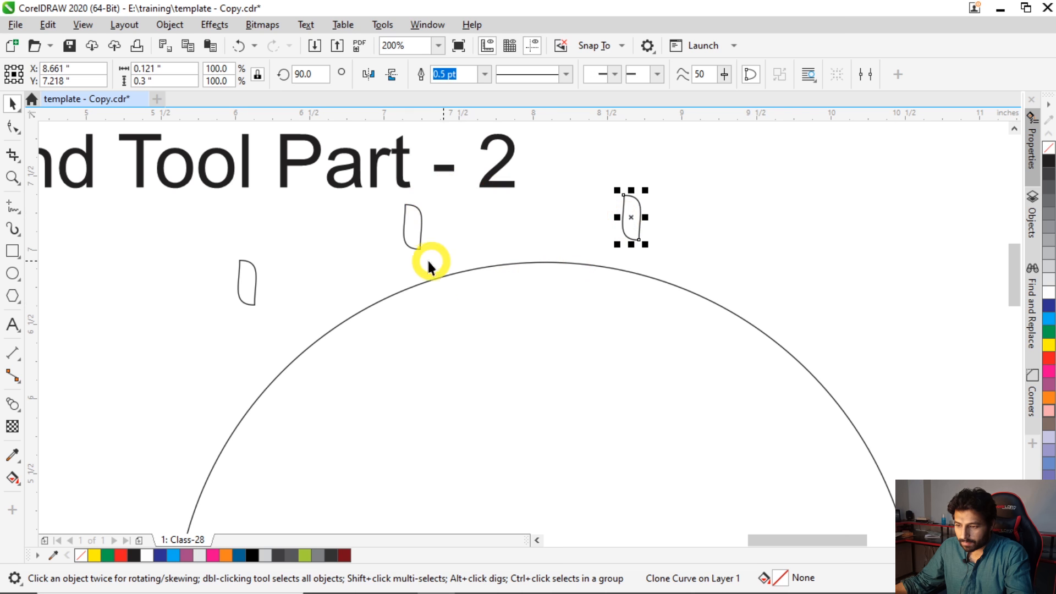
- Blend the two cloned strand shapes above the circle with the Blend tool
left_click(13, 405)
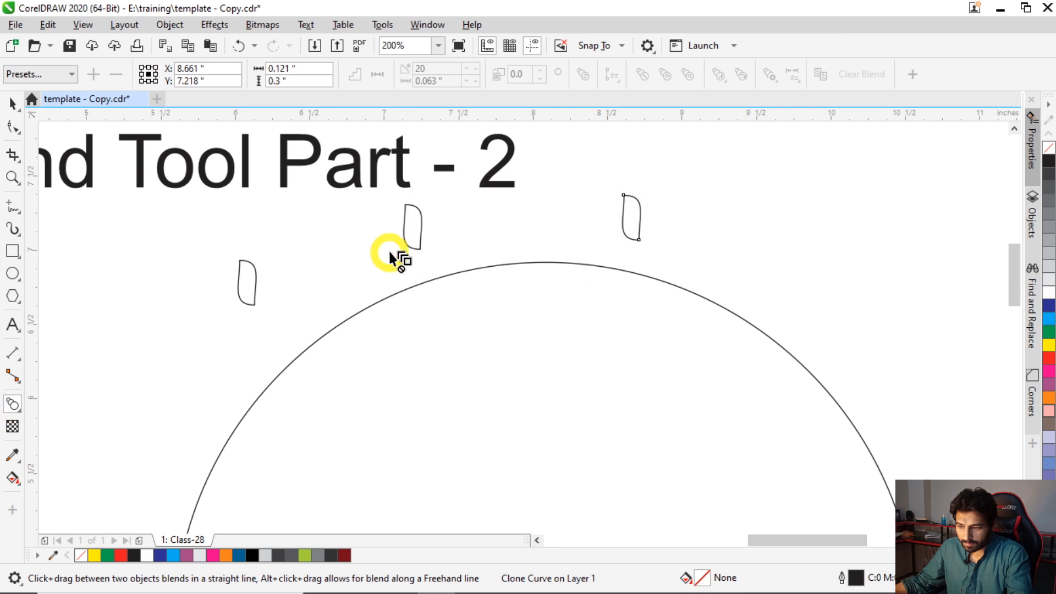
left_click(413, 225)
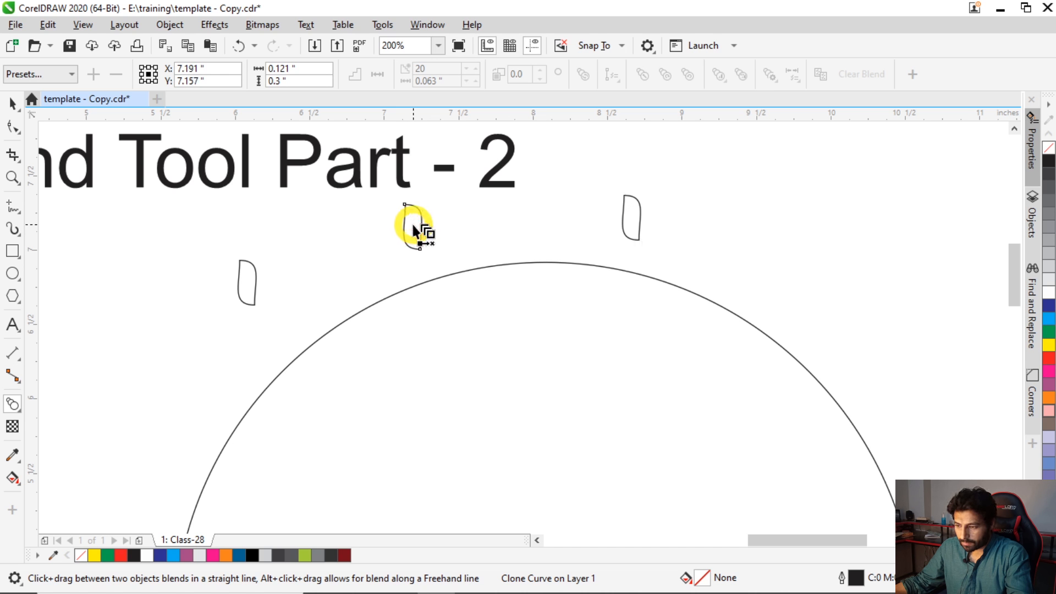
left_click_drag(415, 223, 632, 218)
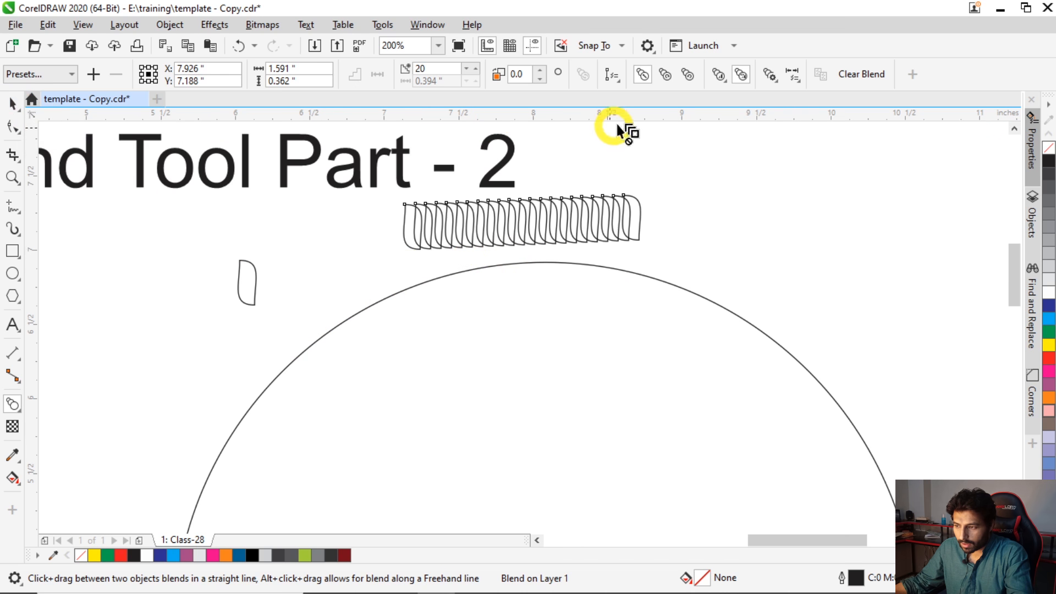
- Assign the circle as the new path for the strand blend
left_click(613, 77)
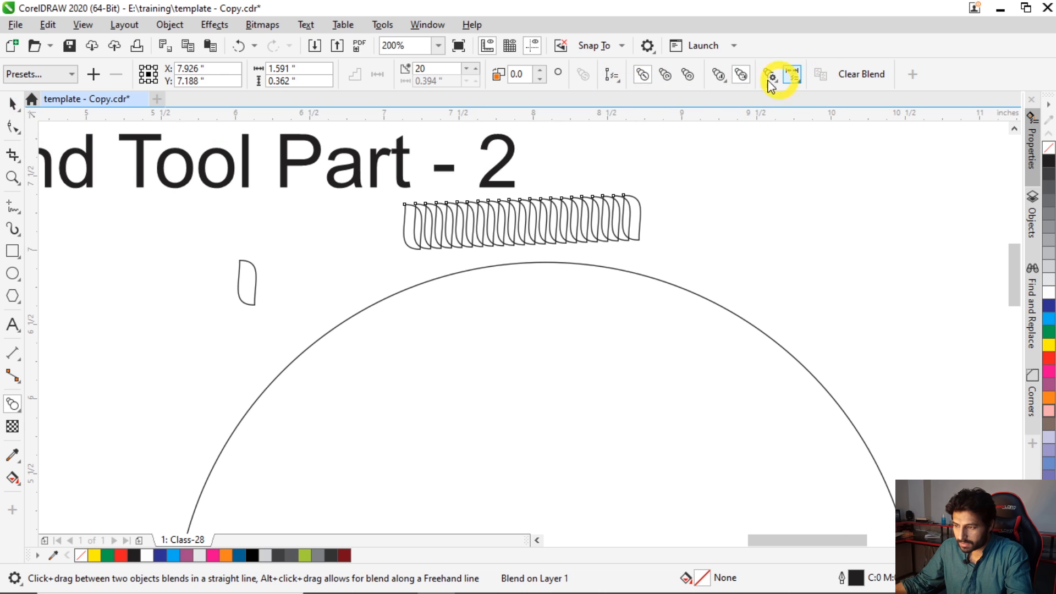
mouse_move(612, 83)
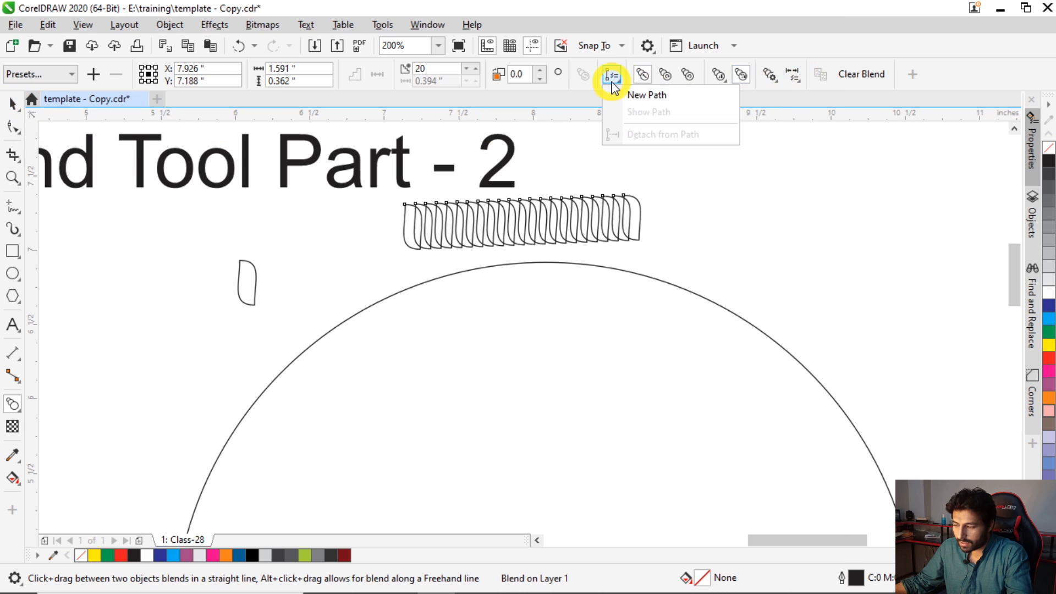
left_click(634, 100)
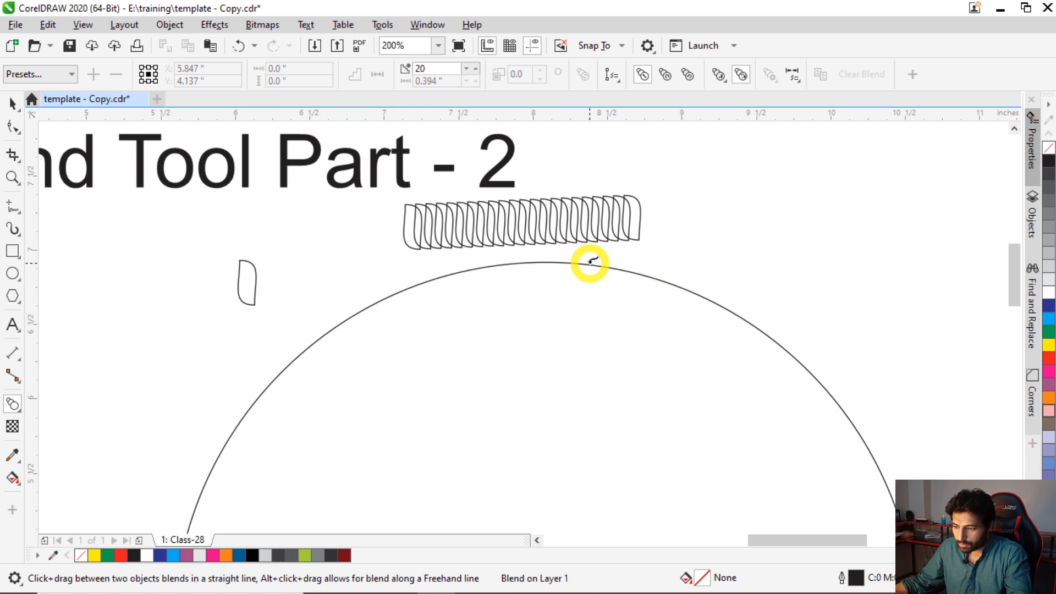
left_click(589, 262)
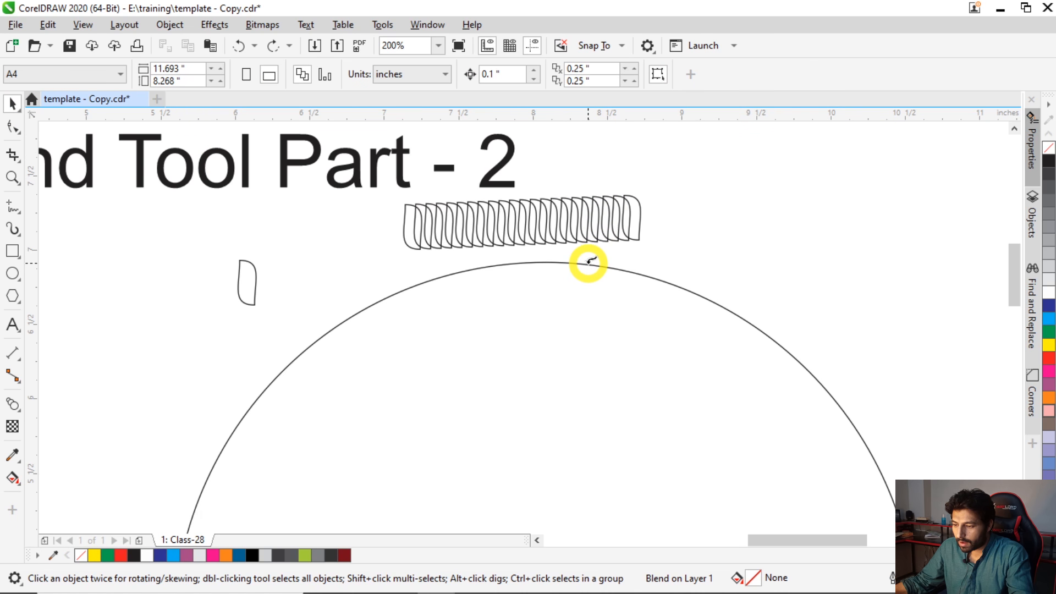
left_click(589, 263)
key("F3")
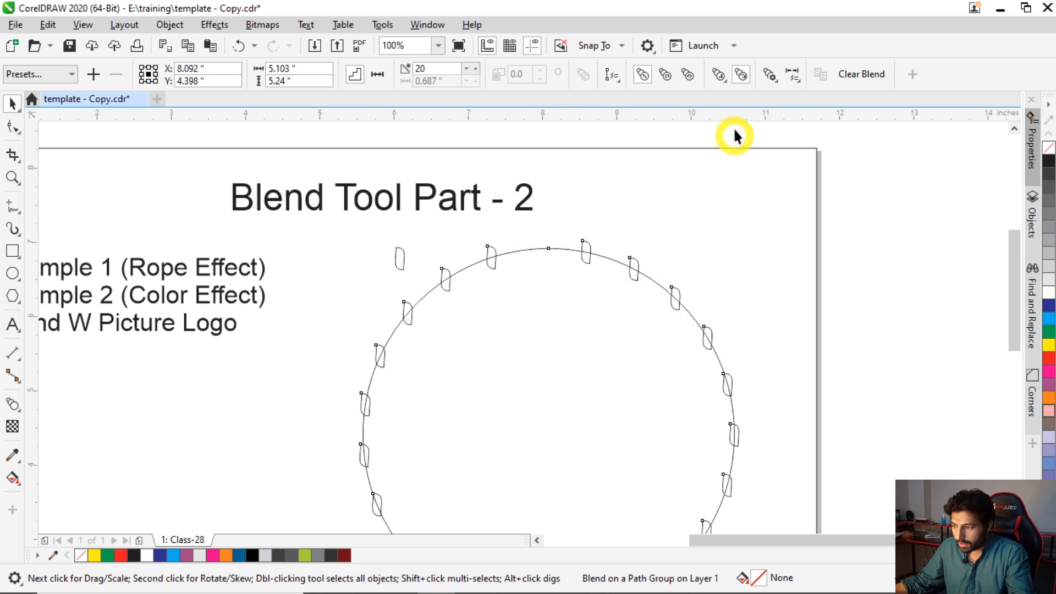
- Spread the blend along the full circle path and rotate all of its objects to follow the curve
left_click(772, 81)
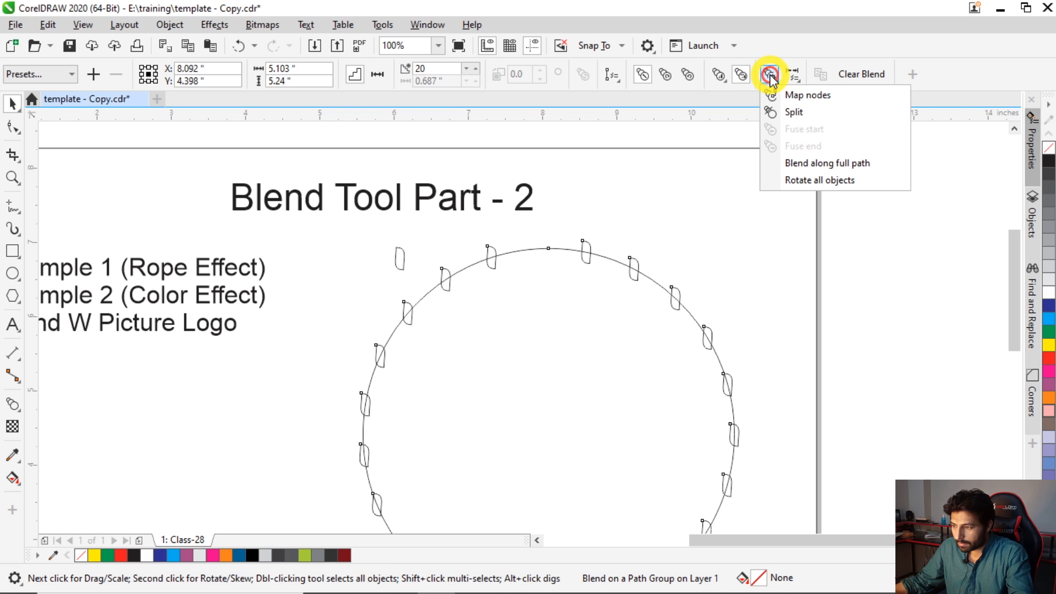
left_click(799, 163)
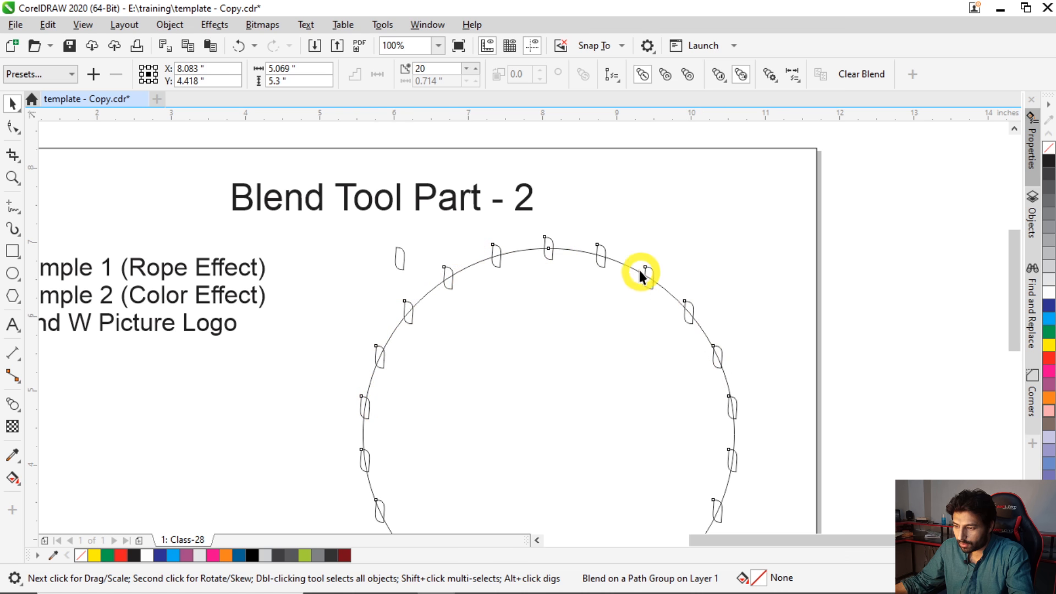
left_click(772, 77)
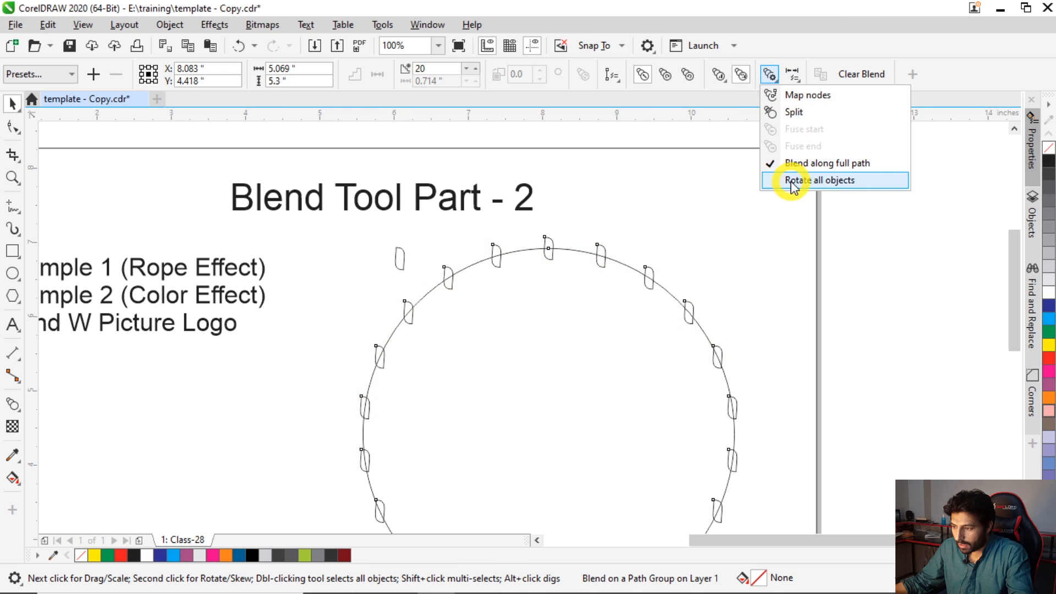
left_click(824, 181)
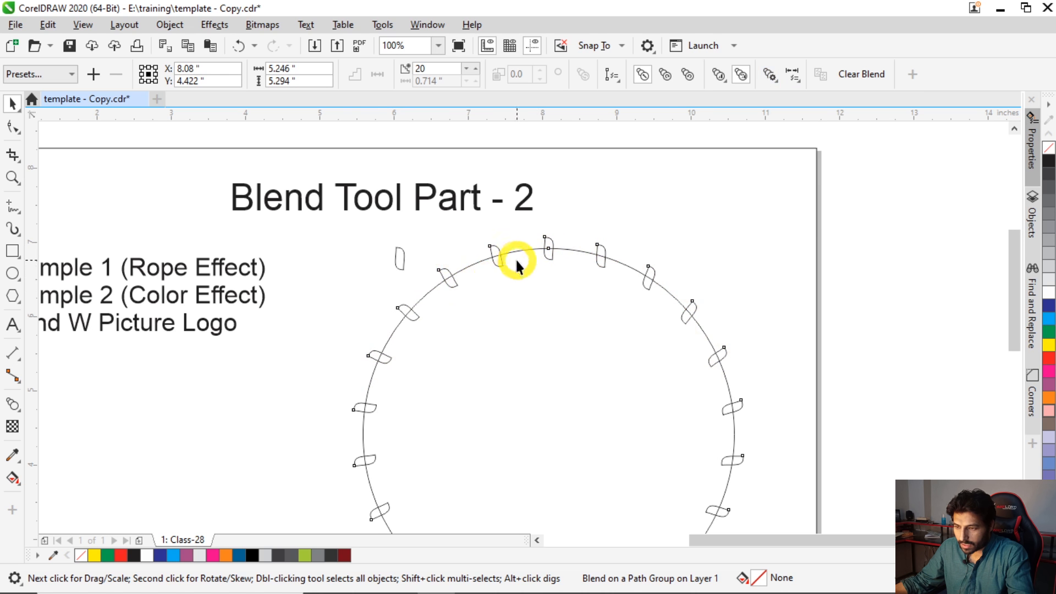
- Set the number of steps in the circular blend to 200
left_click(432, 69)
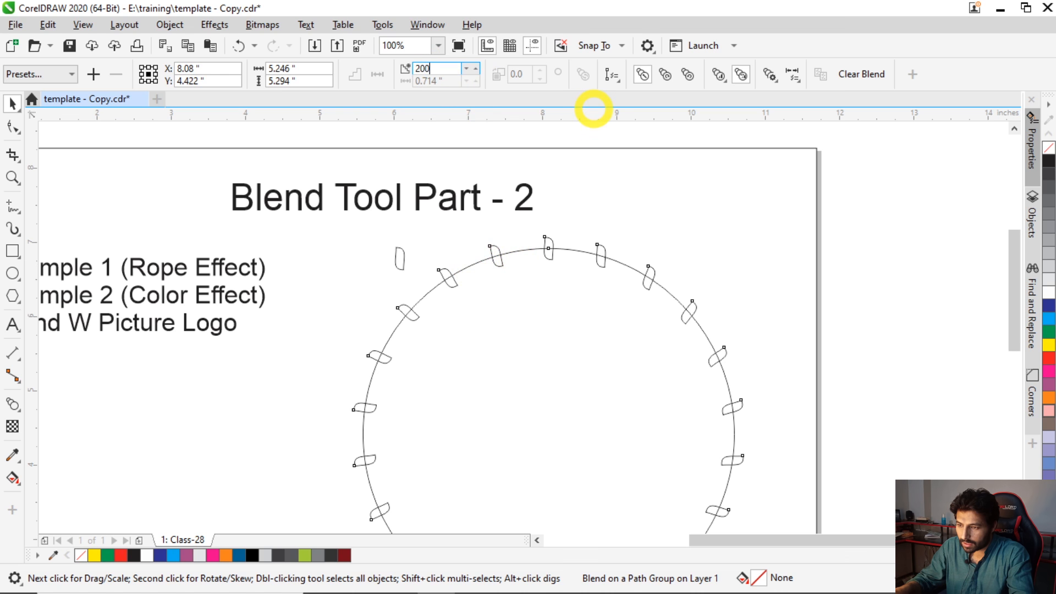
left_click(593, 108)
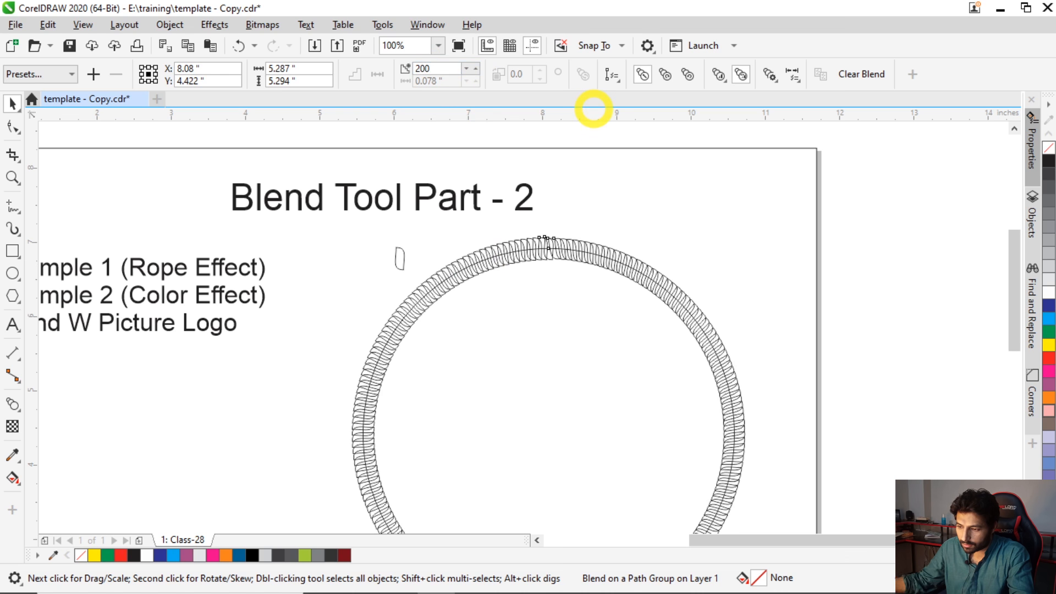
scroll(509, 258, "up", 1)
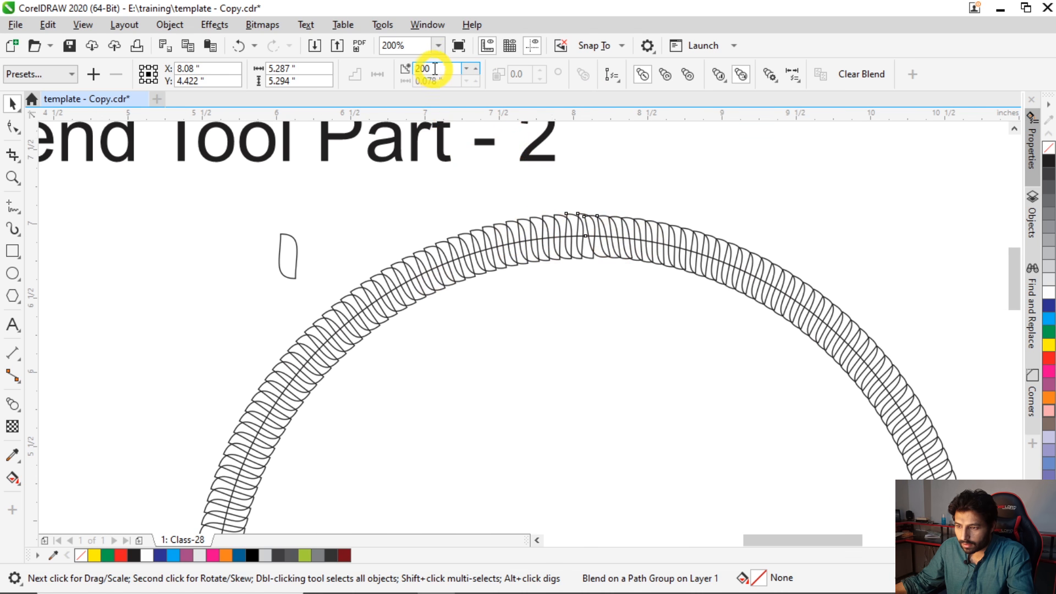
- Set the number of steps in the circular blend to 100
left_click(414, 62)
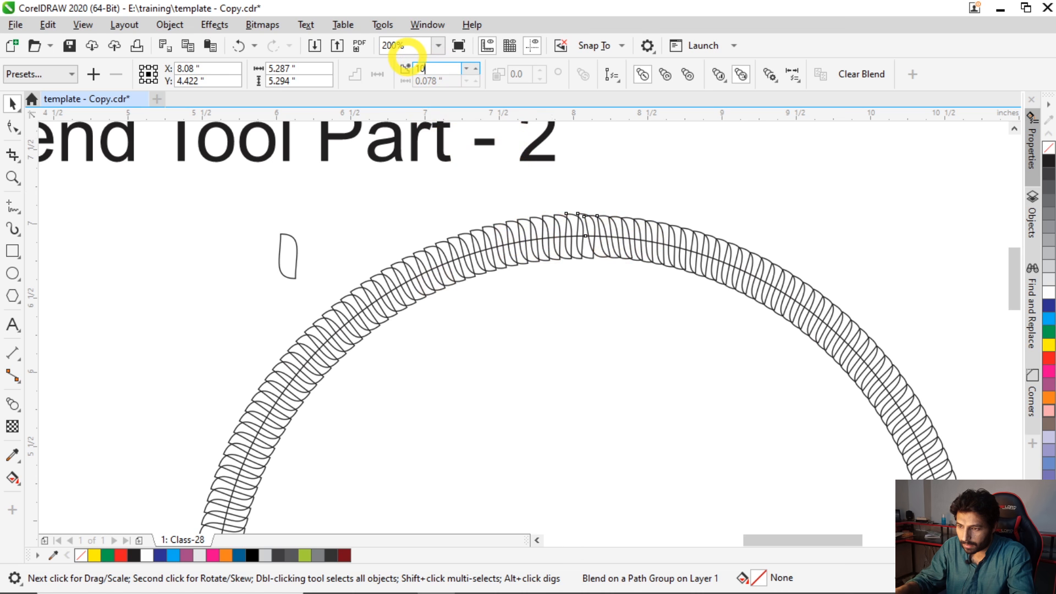
key("Return")
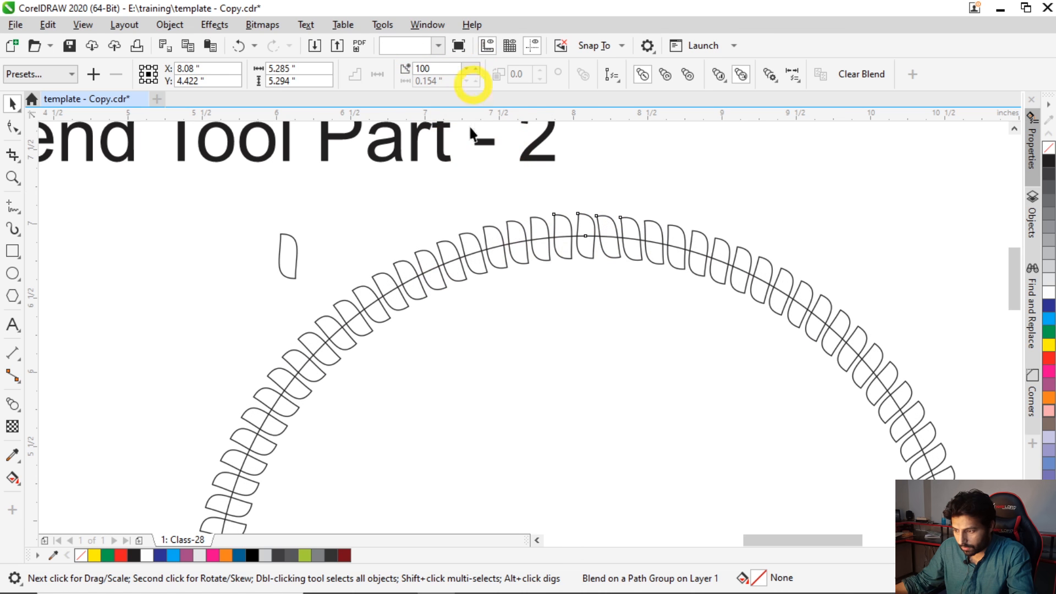
scroll(457, 282, "up", 2)
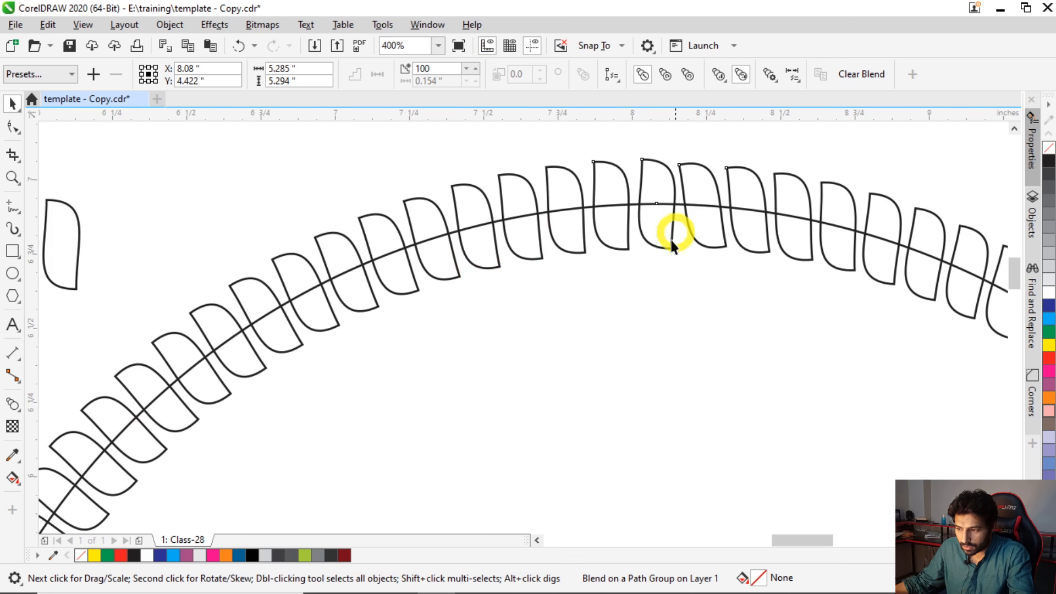
- Rotate the original strand shape outside the circle to an angle of 135 degrees
scroll(546, 256, "down", 2)
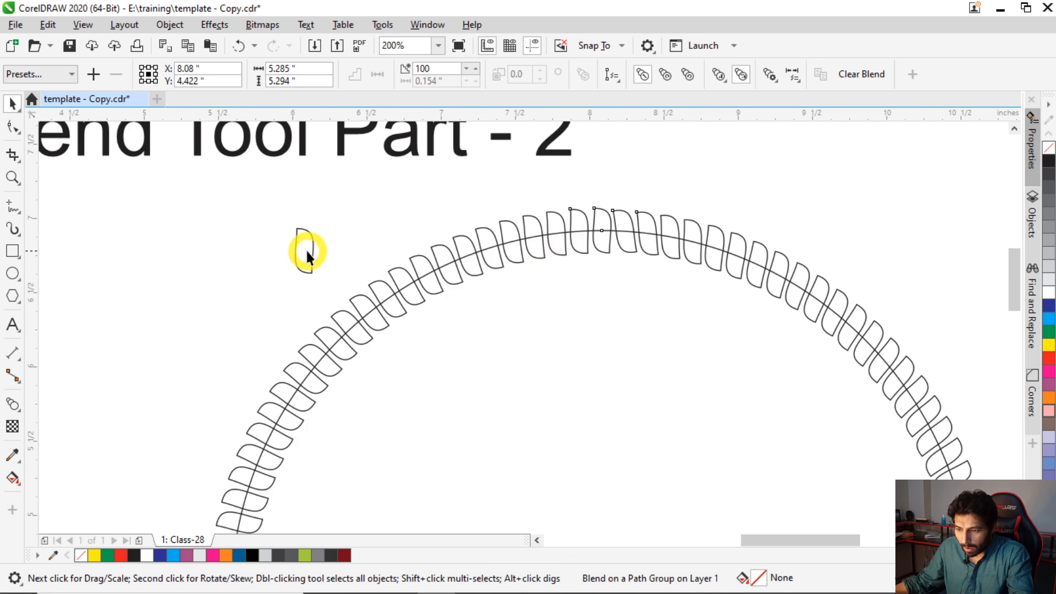
left_click(307, 252)
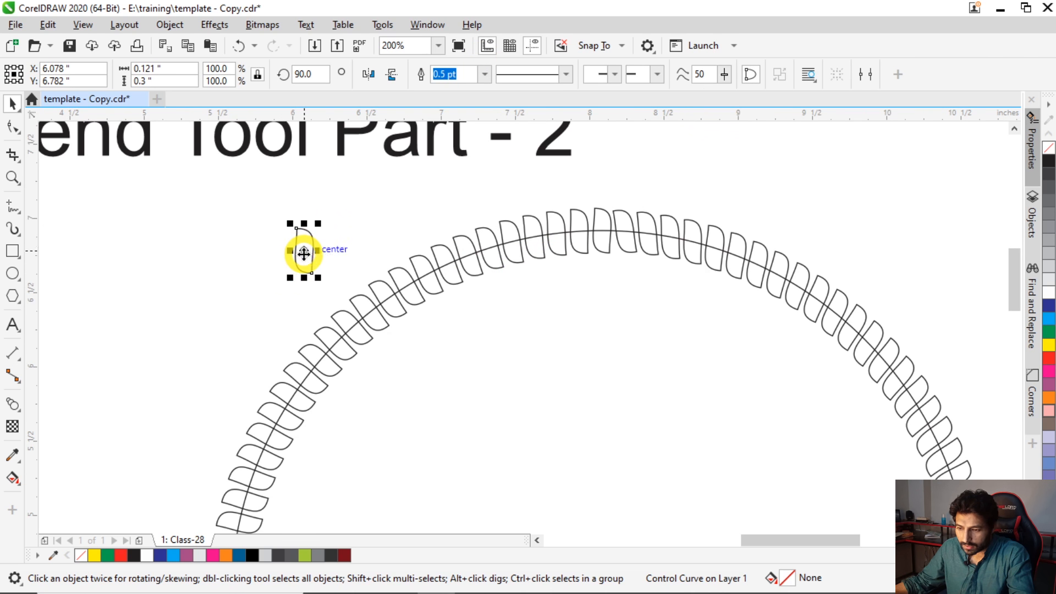
left_click(304, 254)
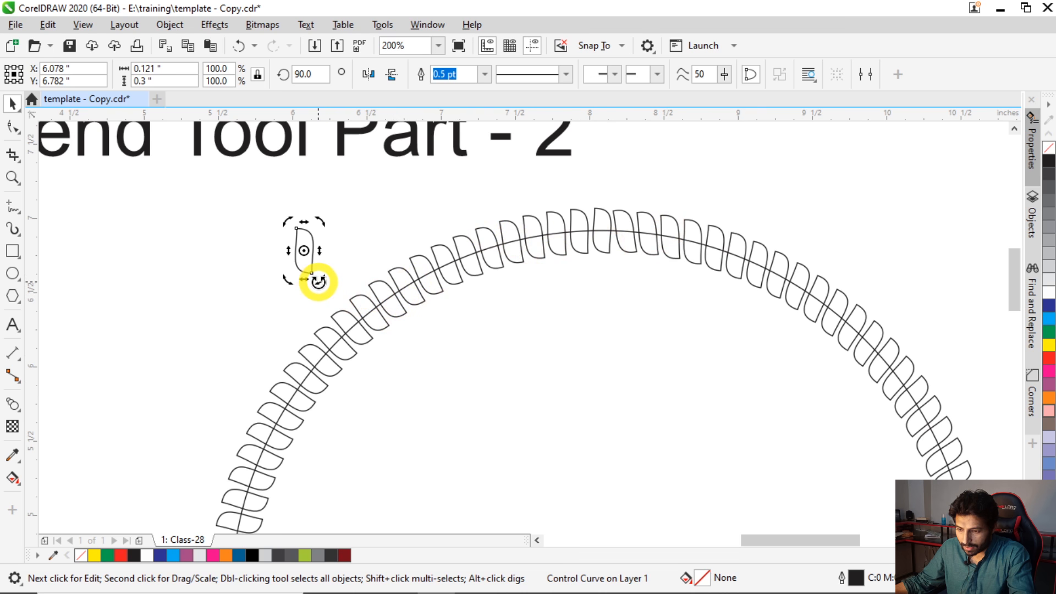
left_click_drag(318, 282, 327, 275)
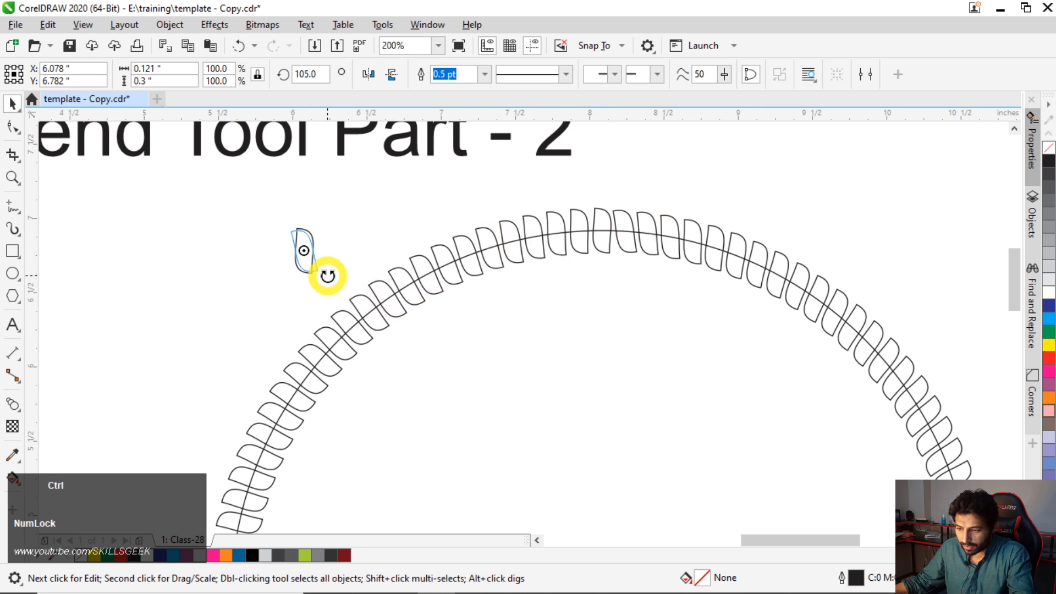
left_click_drag(328, 276, 332, 271)
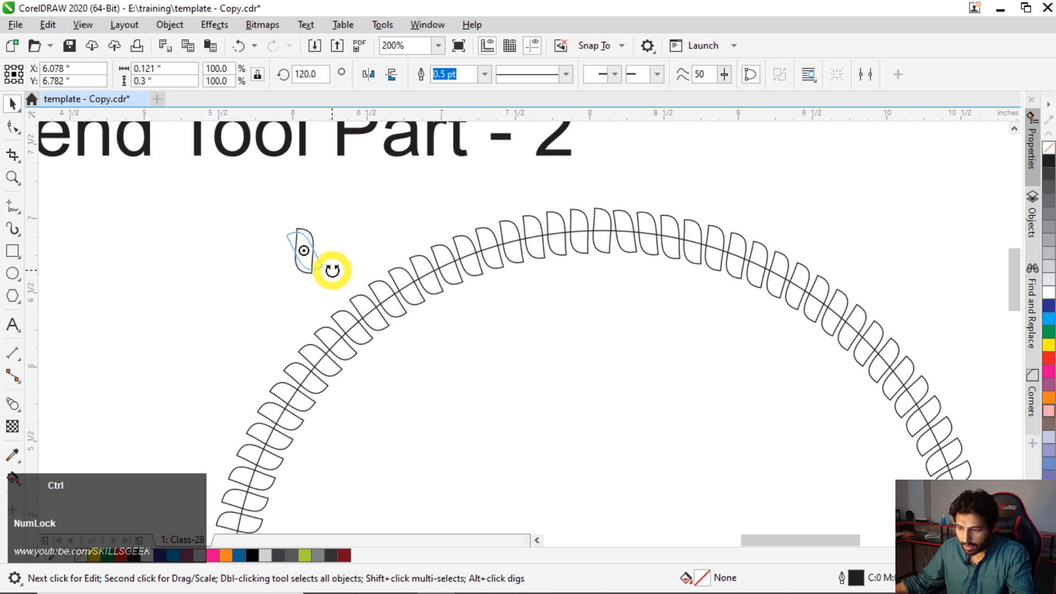
left_click_drag(333, 266, 334, 257)
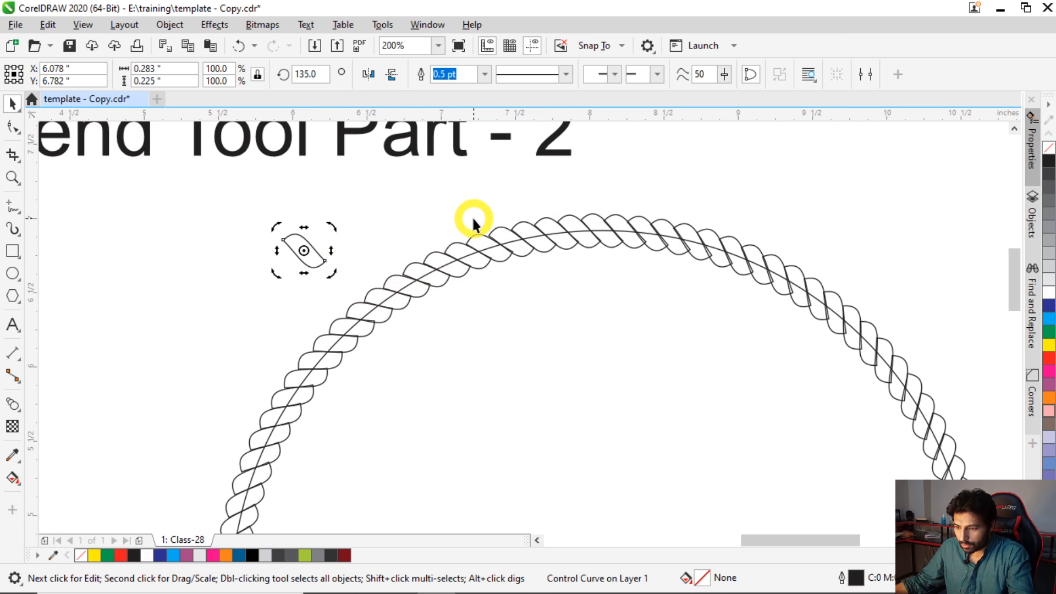
scroll(437, 214, "down", 2)
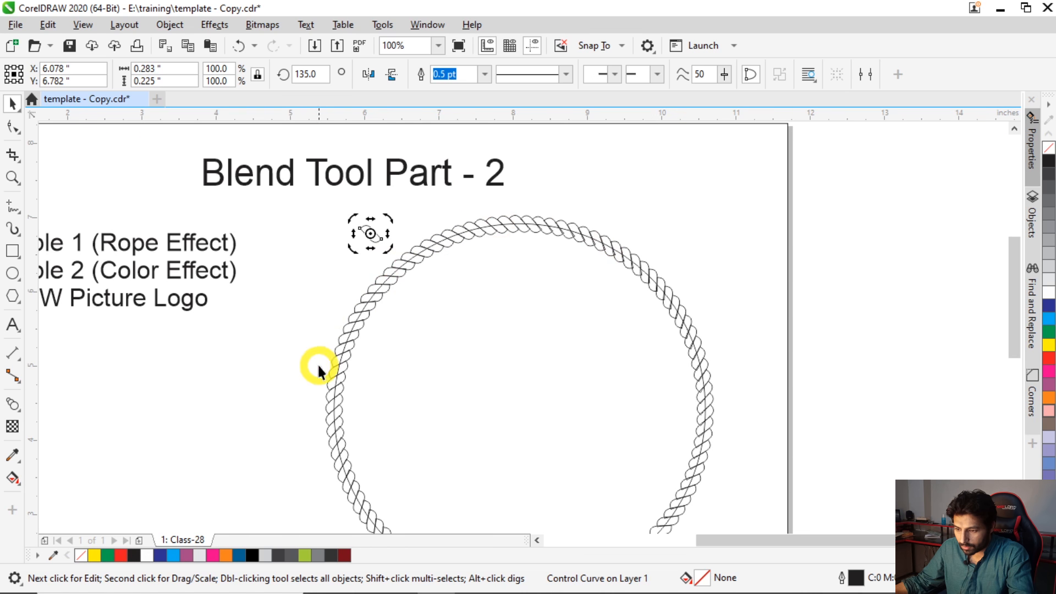
- Reshape the original strand by adjusting the curve handle of its lower-right node and shifting that node slightly down and left
scroll(523, 227, "up", 2)
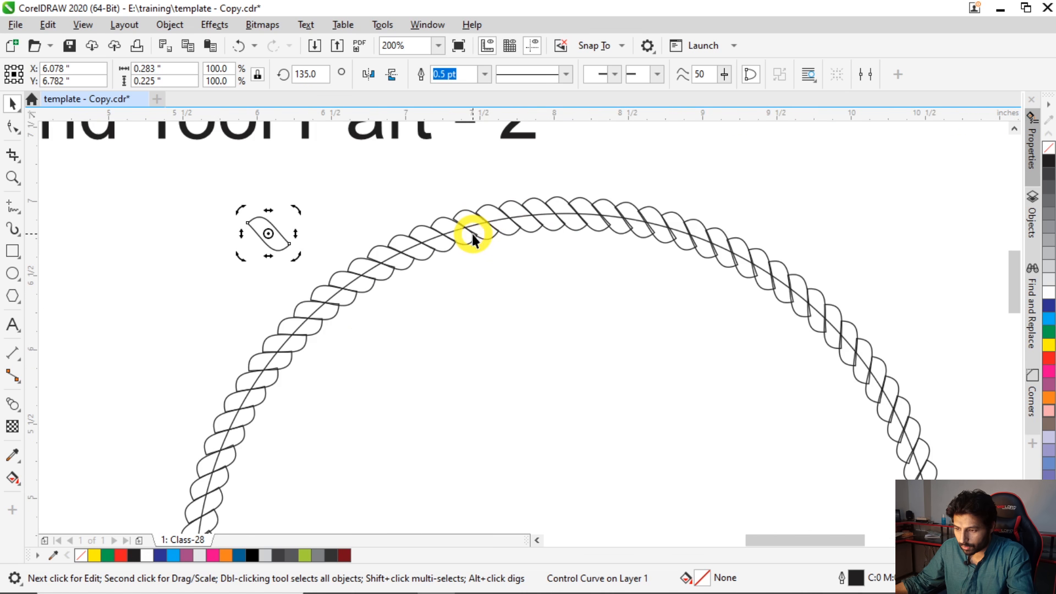
scroll(443, 254, "up", 1)
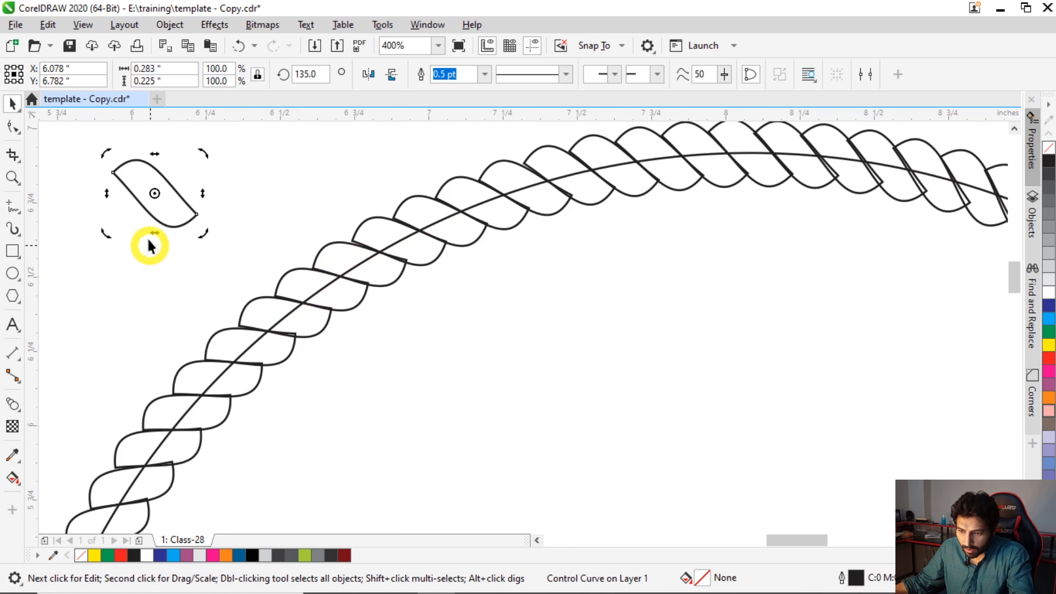
left_click(165, 214)
key("F10")
scroll(189, 208, "up", 1)
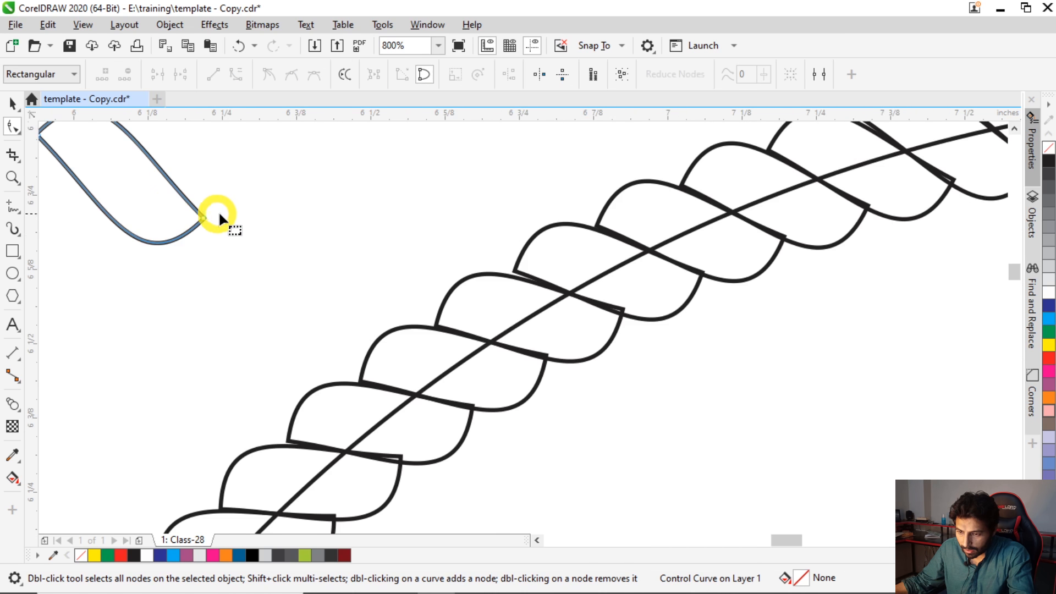
scroll(272, 278, "down", 1)
scroll(243, 261, "up", 1)
left_click(246, 240)
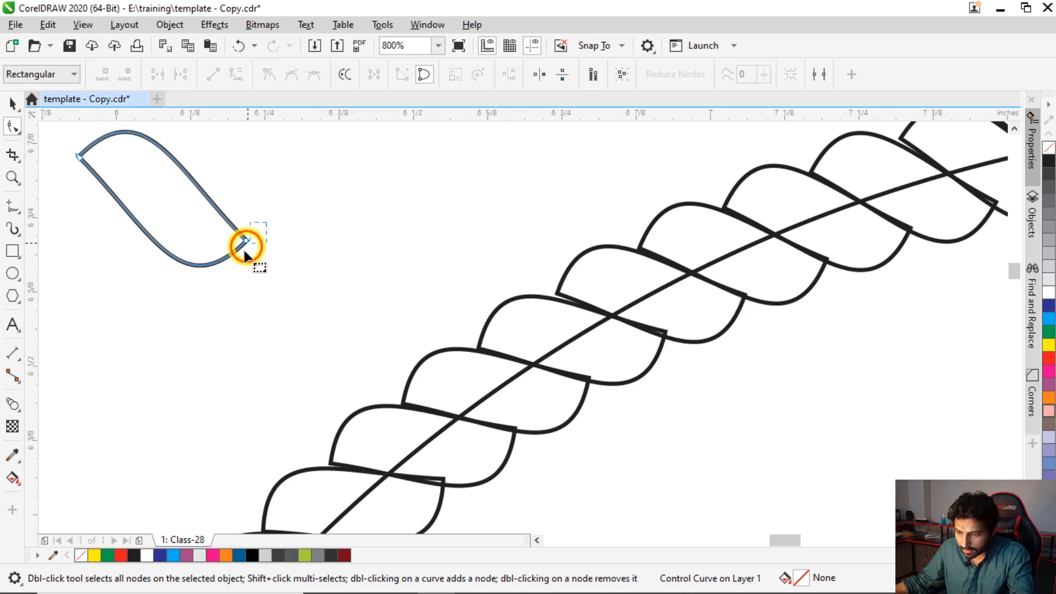
left_click_drag(176, 167, 178, 165)
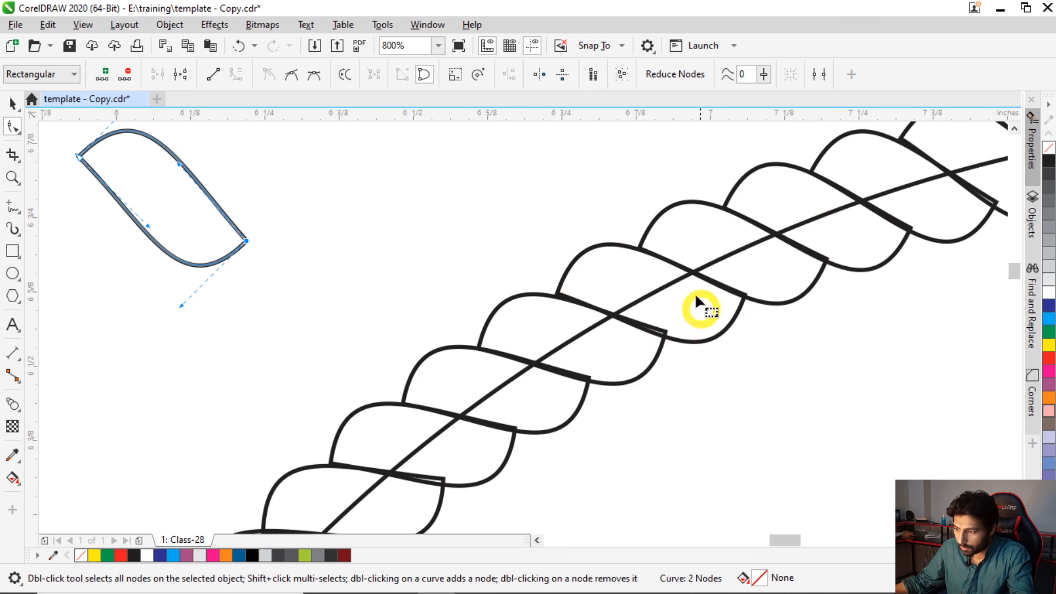
left_click_drag(246, 242, 243, 246)
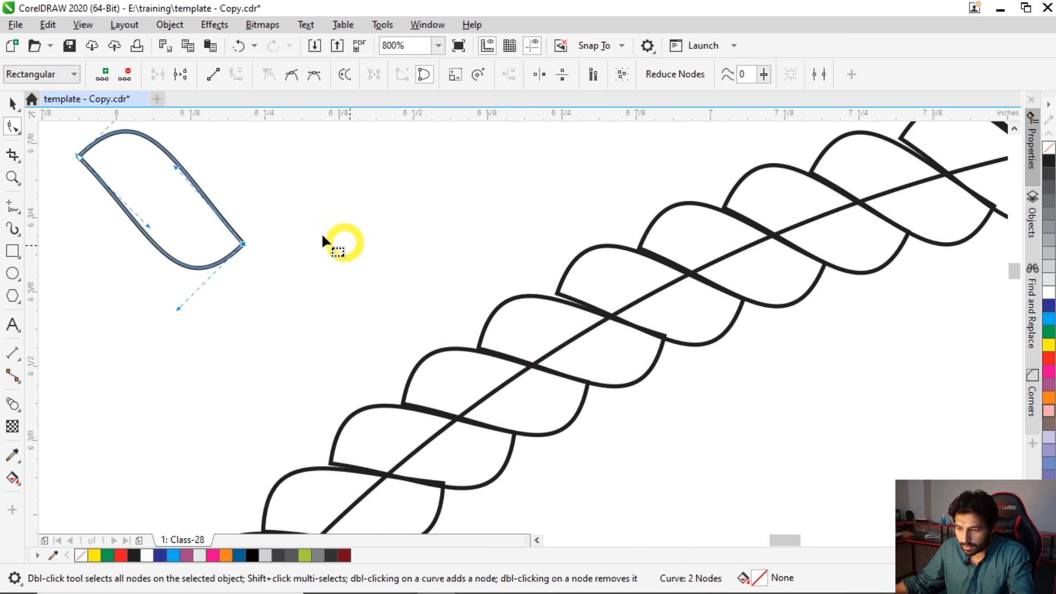
- Fine-tune the curve at the upper-left node of the original strand
scroll(215, 277, "down", 2)
left_click_drag(178, 183, 182, 183)
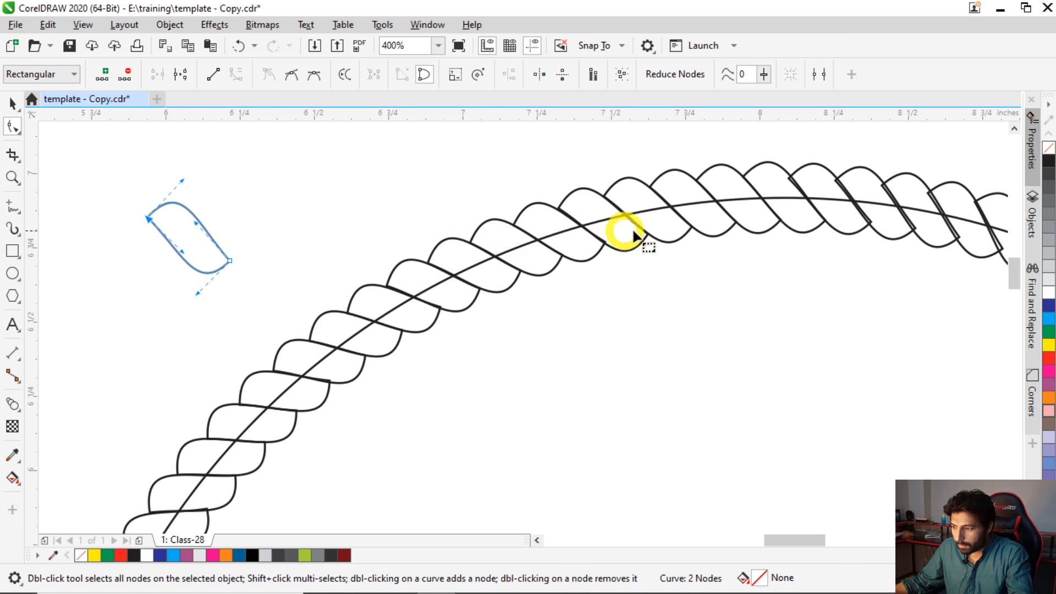
key("space")
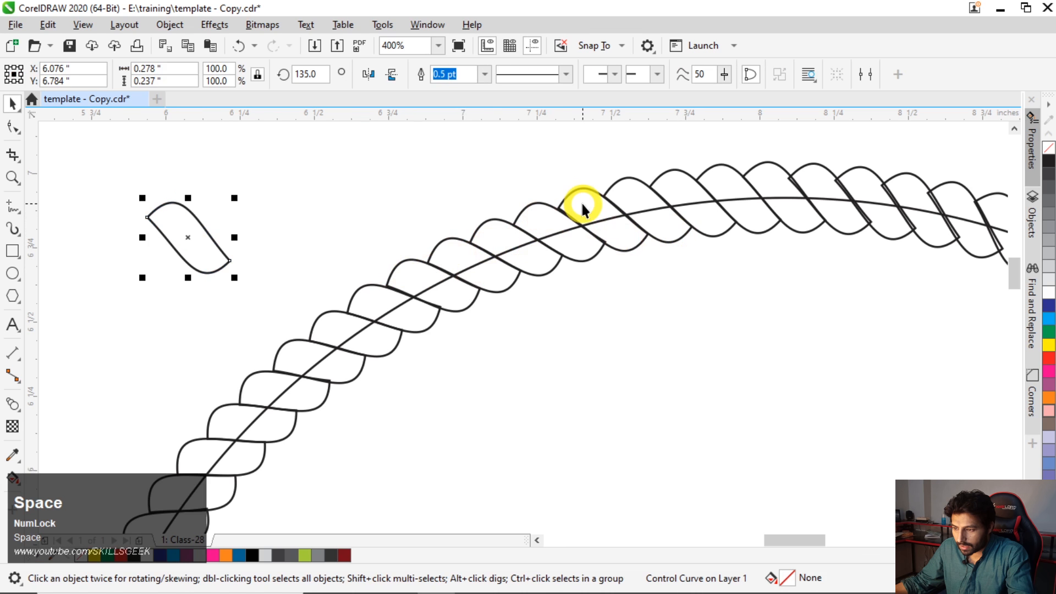
- Select the rope blend on the circle and reduce its number of steps to 99
left_click(581, 202)
scroll(299, 203, "down", 2)
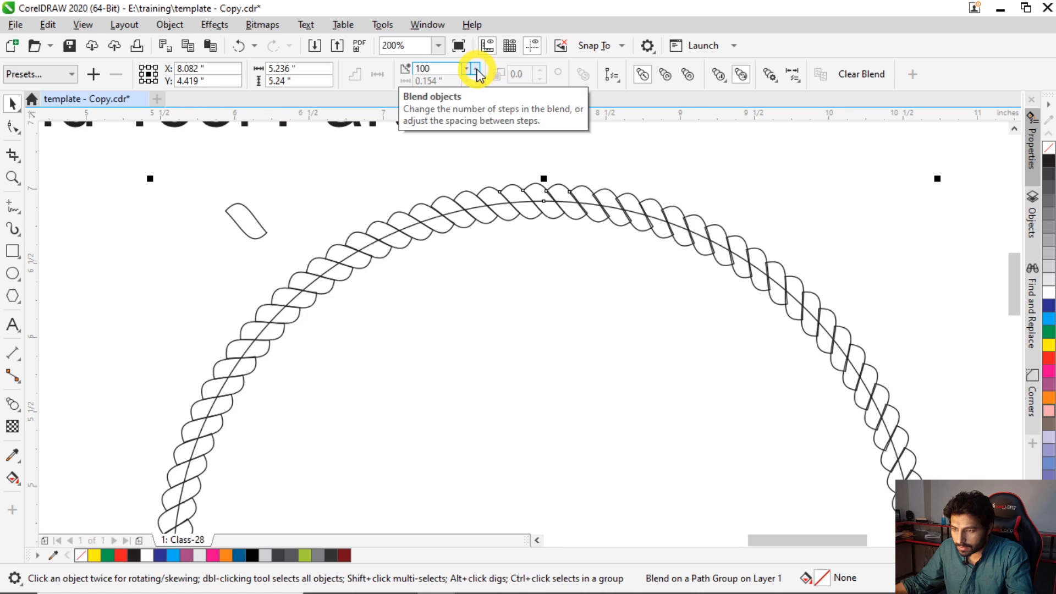
left_click(466, 68)
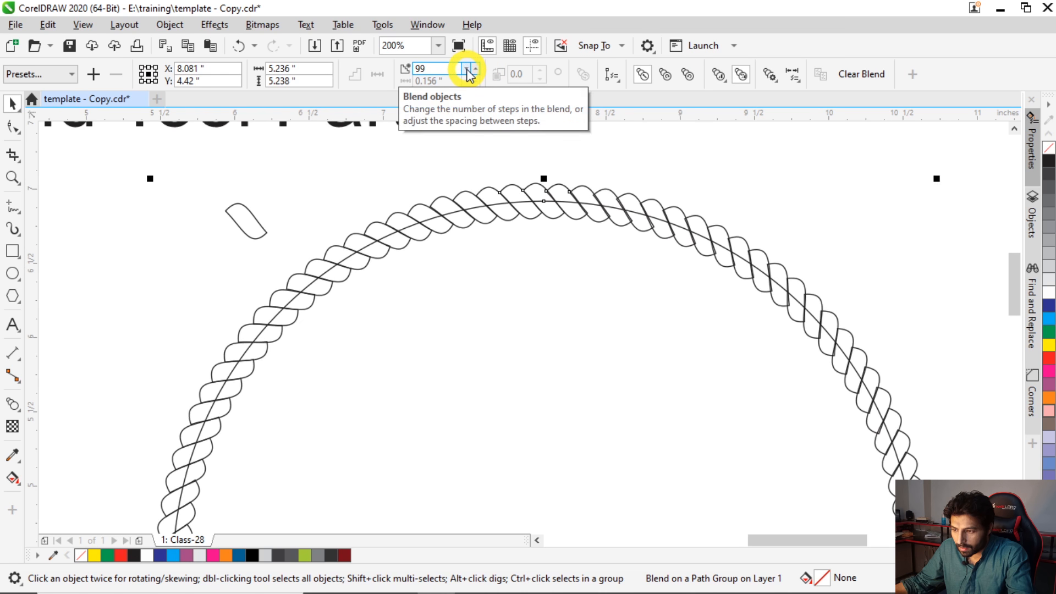
- Reduce the rope blend's number of steps to 98 and deselect it
left_click(466, 68)
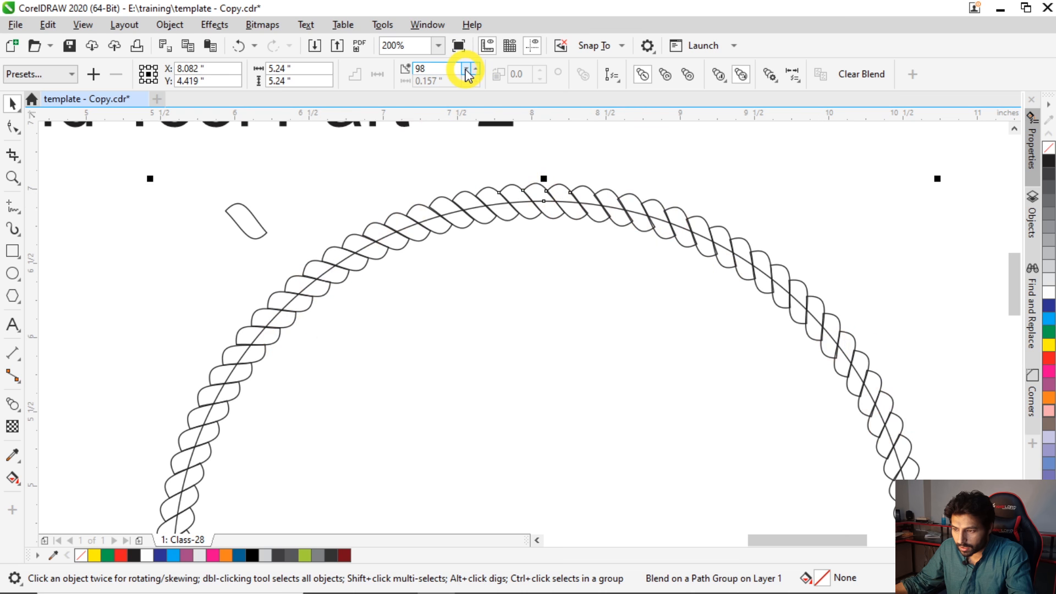
left_click(466, 70)
left_click(466, 70)
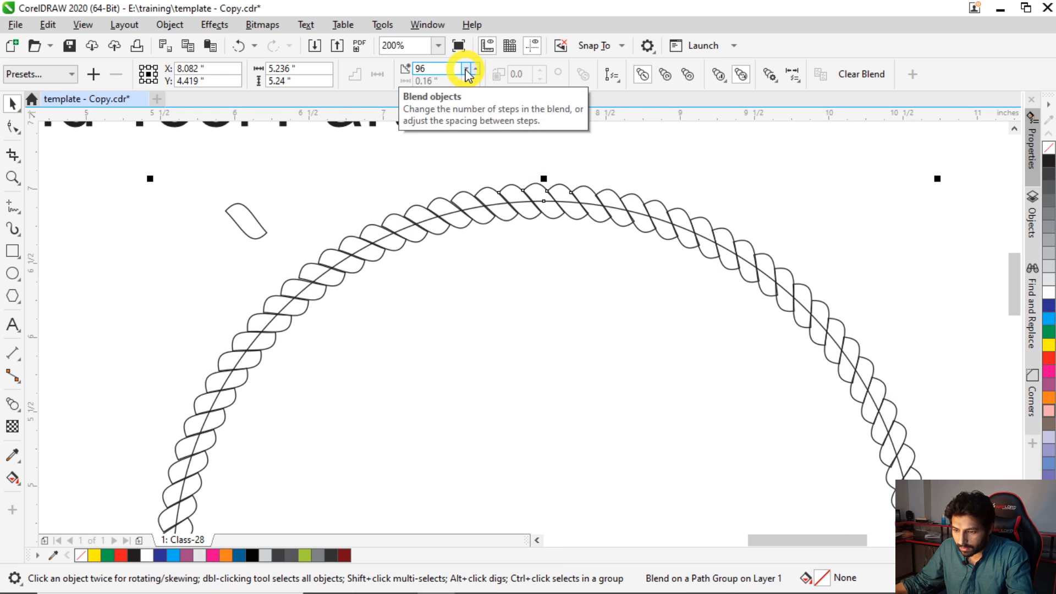
left_click(475, 70)
left_click(475, 70)
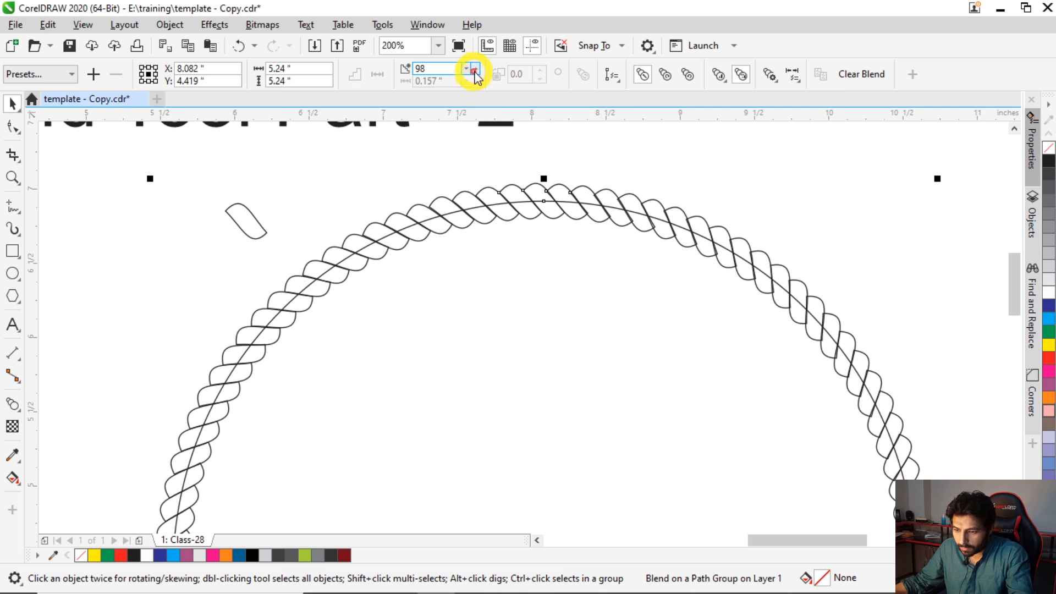
scroll(572, 213, "down", 1)
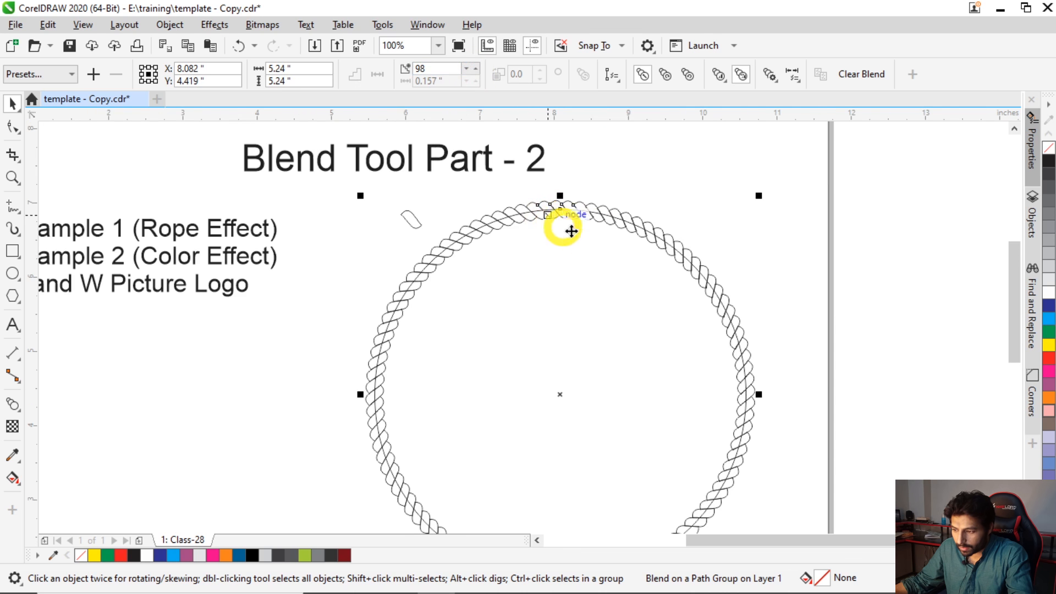
left_click(443, 391)
- Move the original strand from outside the circle to just inside it, near the upper-left part of the rope
key("F2")
left_click_drag(355, 241, 477, 343)
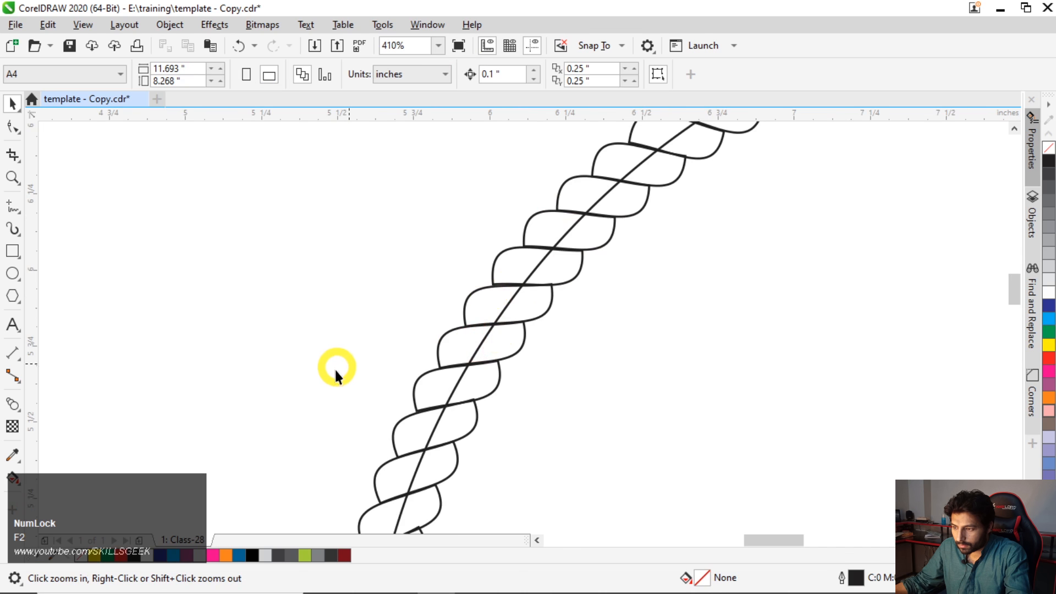
scroll(338, 364, "down", 1)
scroll(585, 212, "up", 1)
scroll(385, 239, "up", 1)
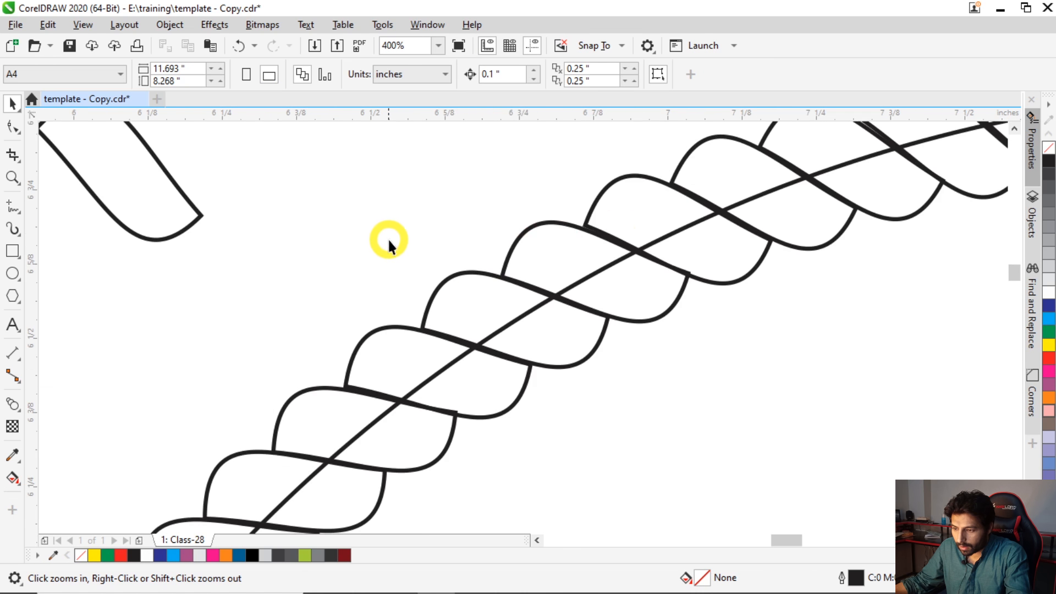
left_click_drag(130, 179, 789, 415)
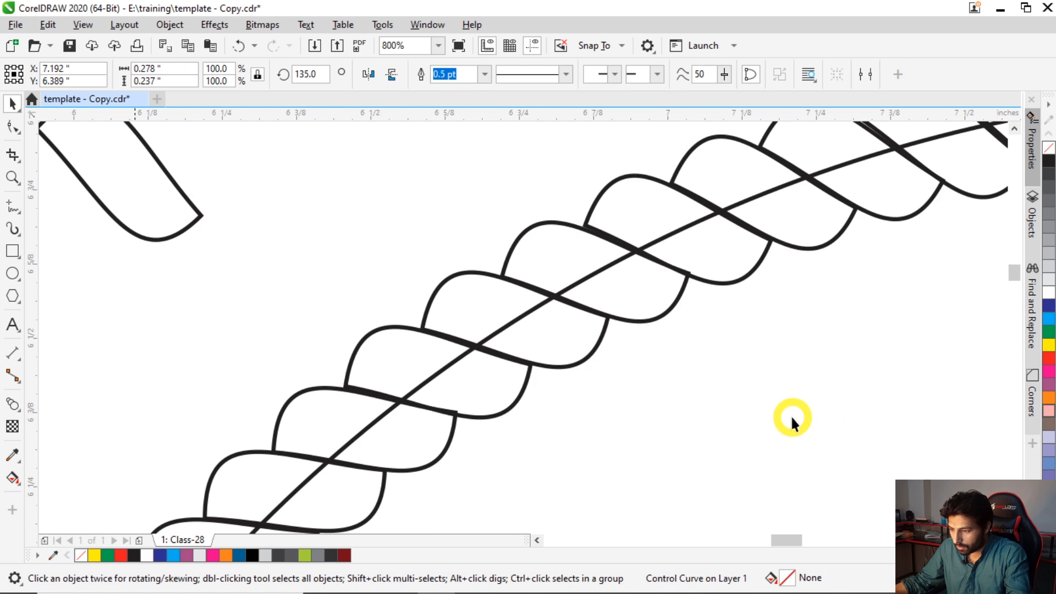
left_click(767, 406)
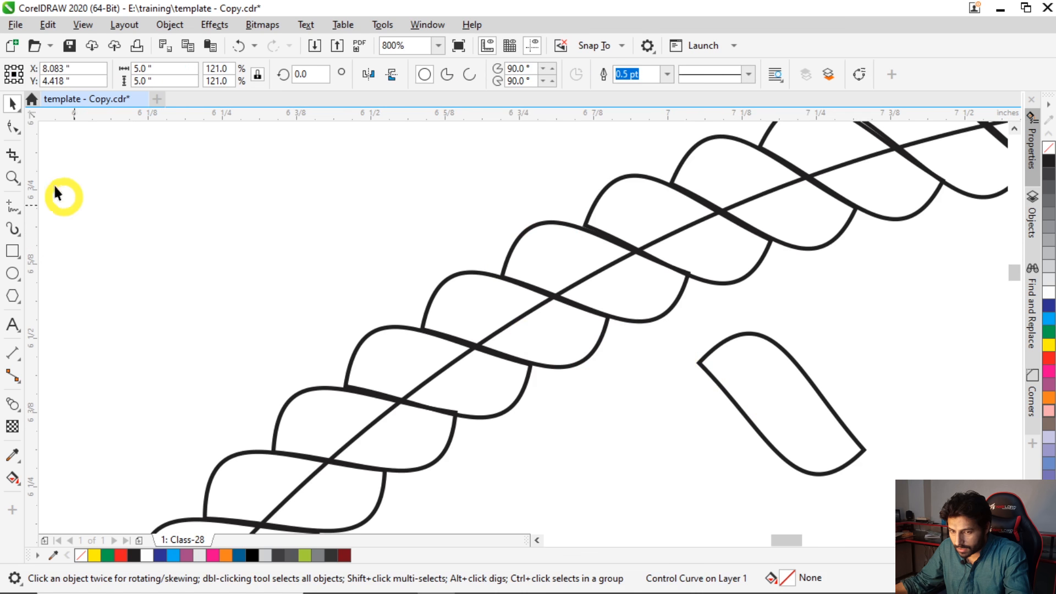
- Refine the curve handle at the original strand's upper-left node and move the strand back outside the circle
left_click(14, 129)
left_click(695, 362)
left_click(710, 353)
mouse_move(765, 282)
left_mouse_down()
mouse_move(754, 281)
mouse_move(766, 282)
left_mouse_up()
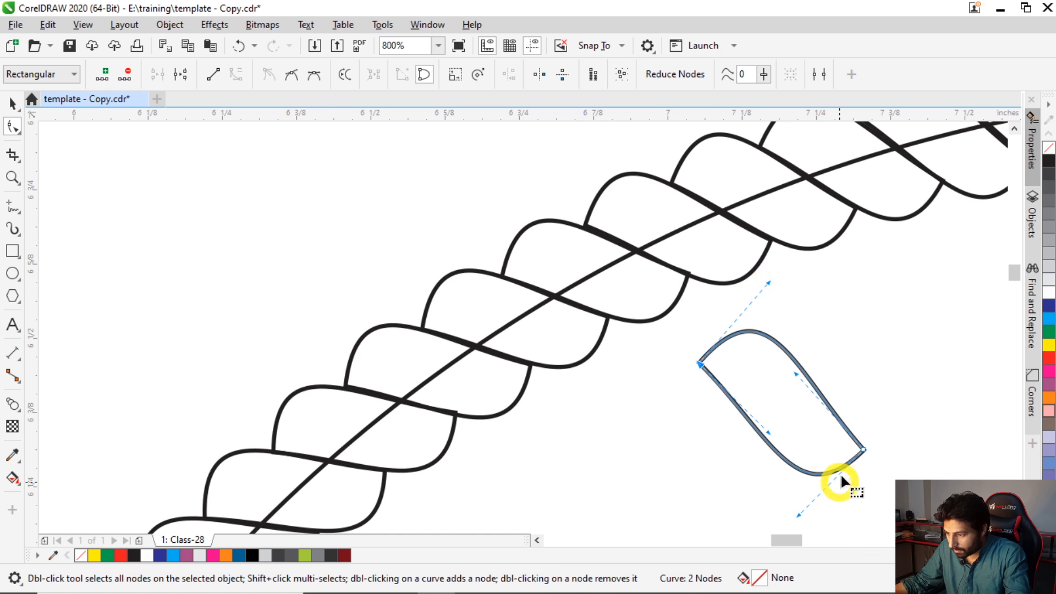
scroll(373, 308, "down", 4)
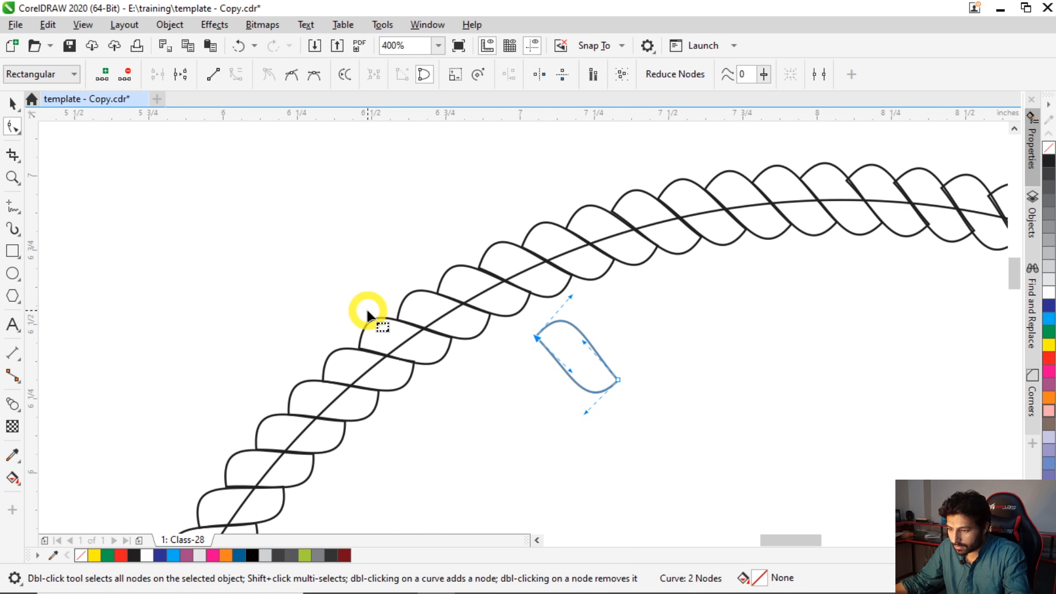
key("space")
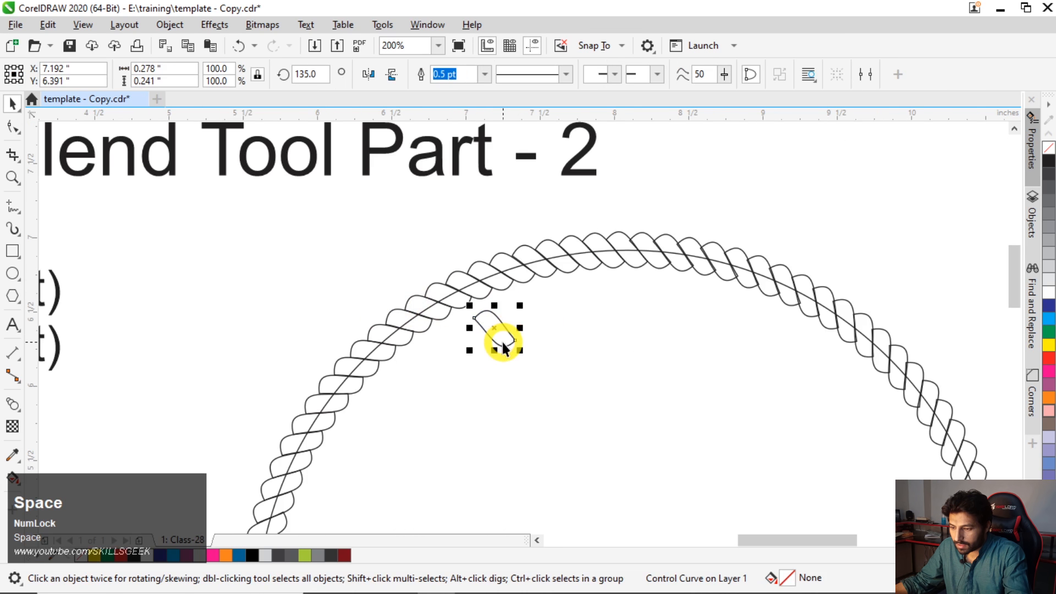
left_click_drag(493, 337, 418, 242)
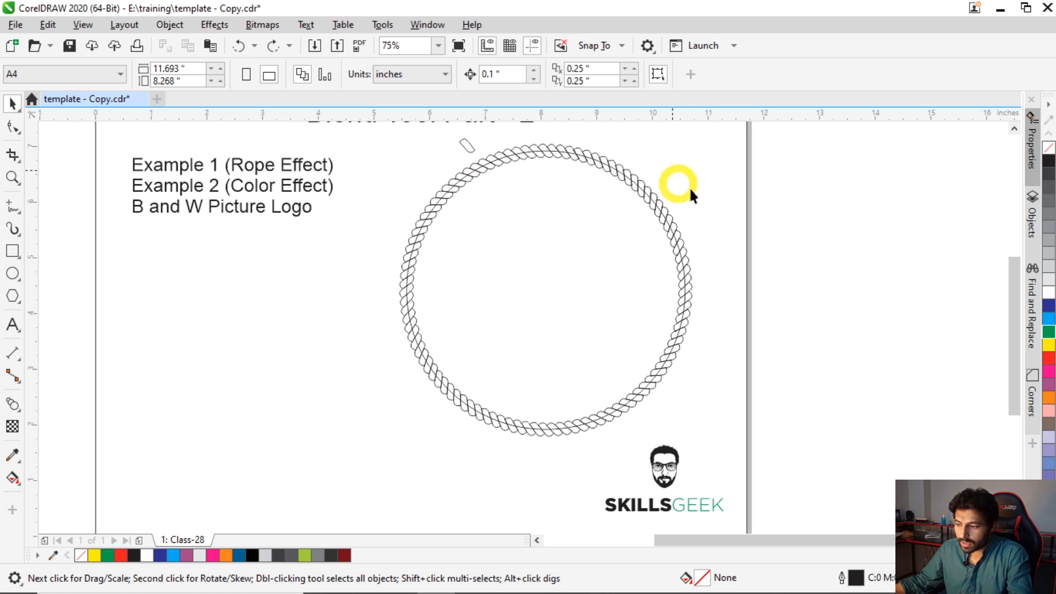
- Give the original strand a black fill and a white outline
left_click(466, 144)
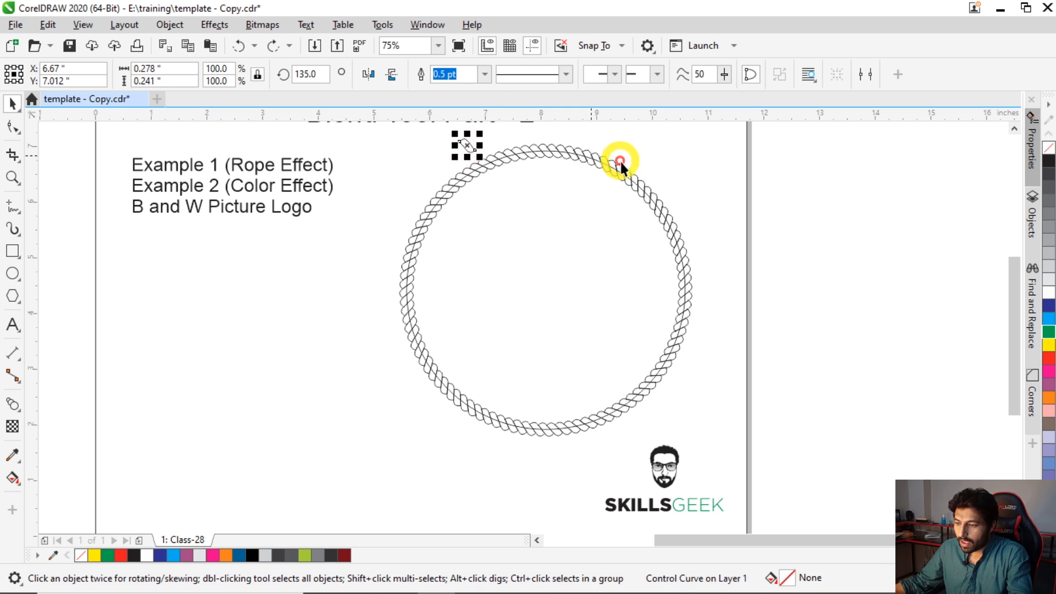
left_click(1048, 163)
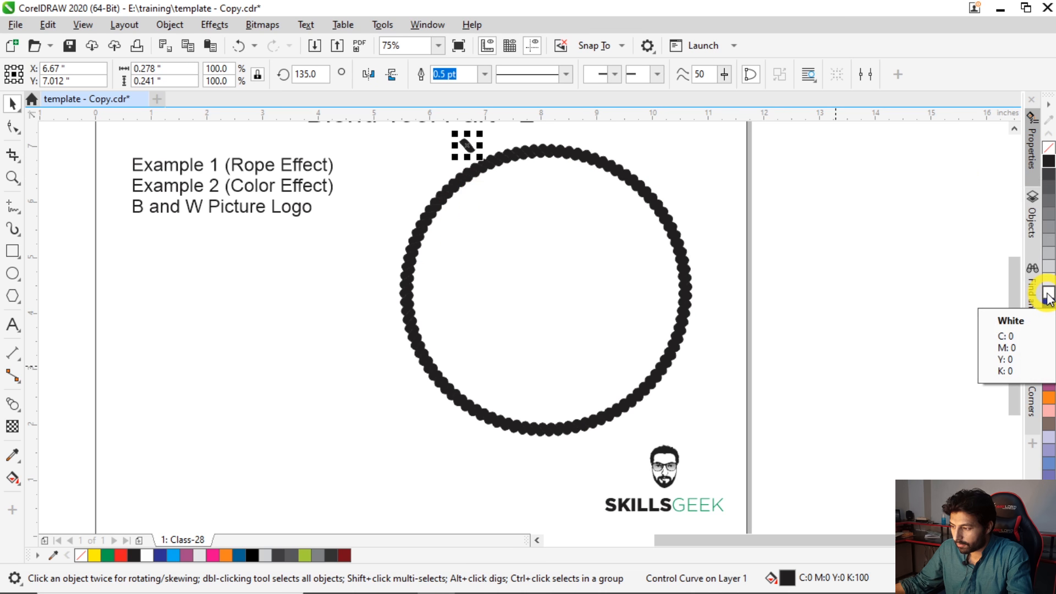
left_click(1048, 296)
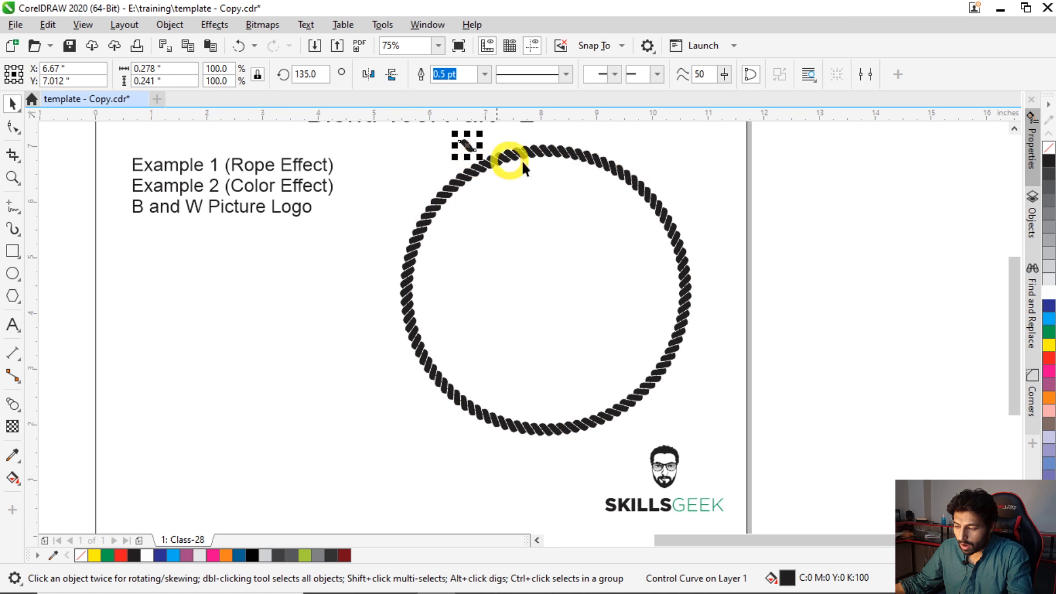
left_click(472, 177)
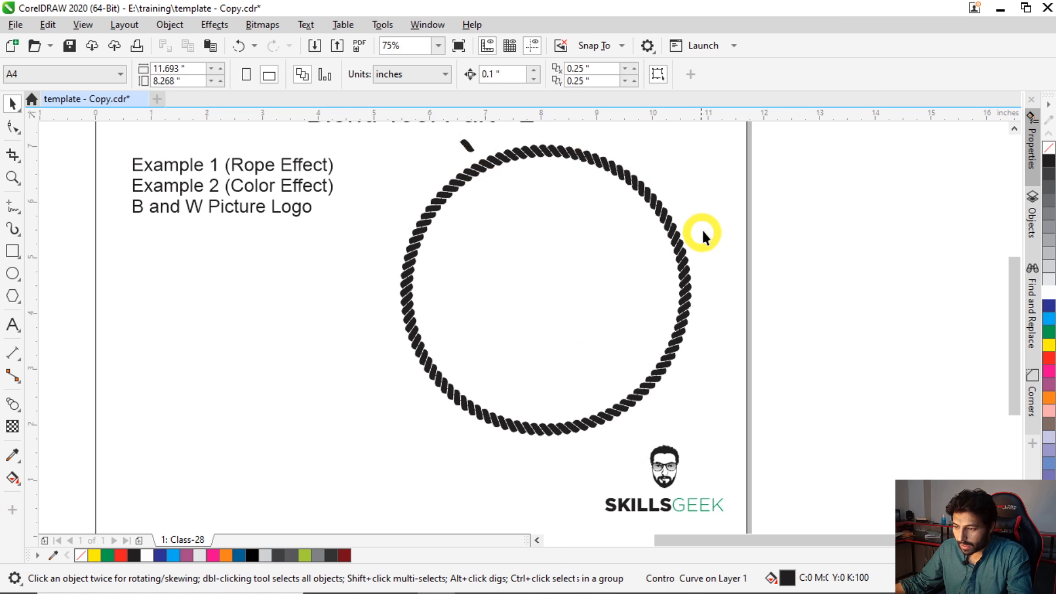
- Cut the rope blend together with its circle and paste it back to detach it from the original strand
left_click_drag(746, 148, 467, 384)
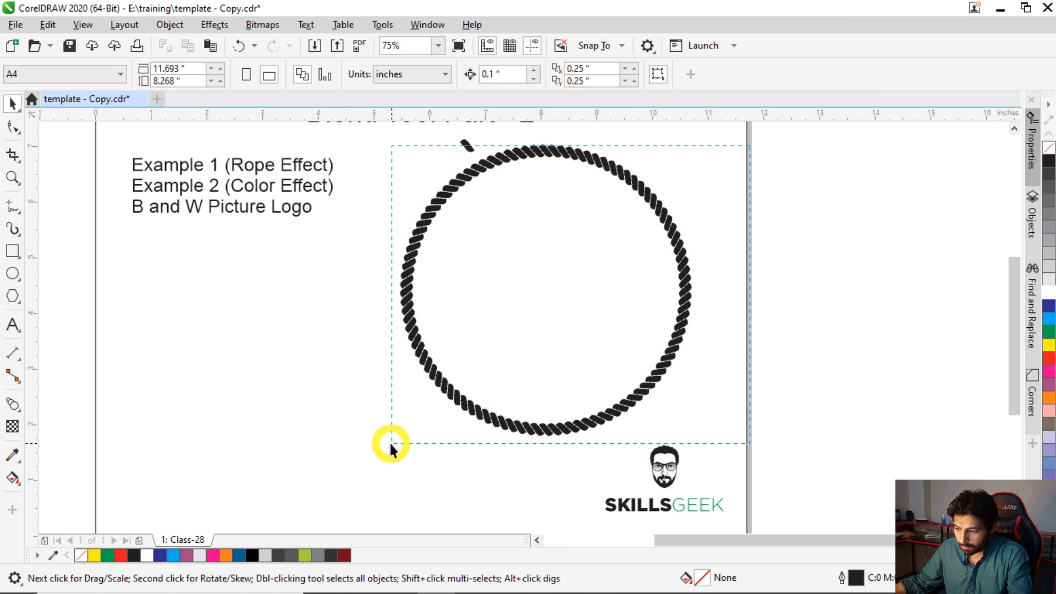
left_click_drag(387, 446, 388, 445)
left_click_drag(766, 128, 587, 282)
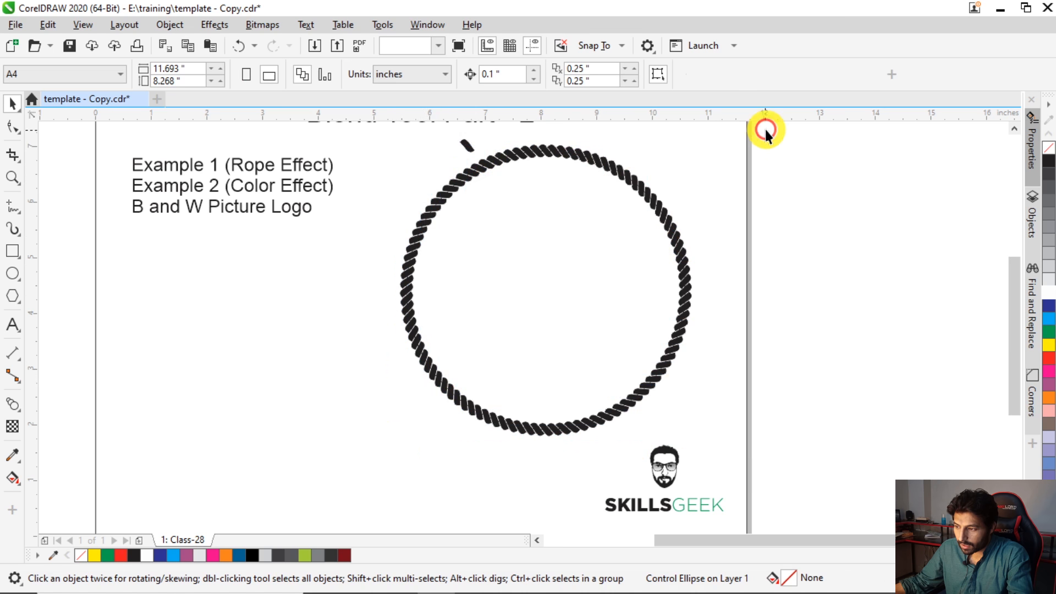
left_click_drag(389, 465, 370, 464)
left_click(466, 145, "shift")
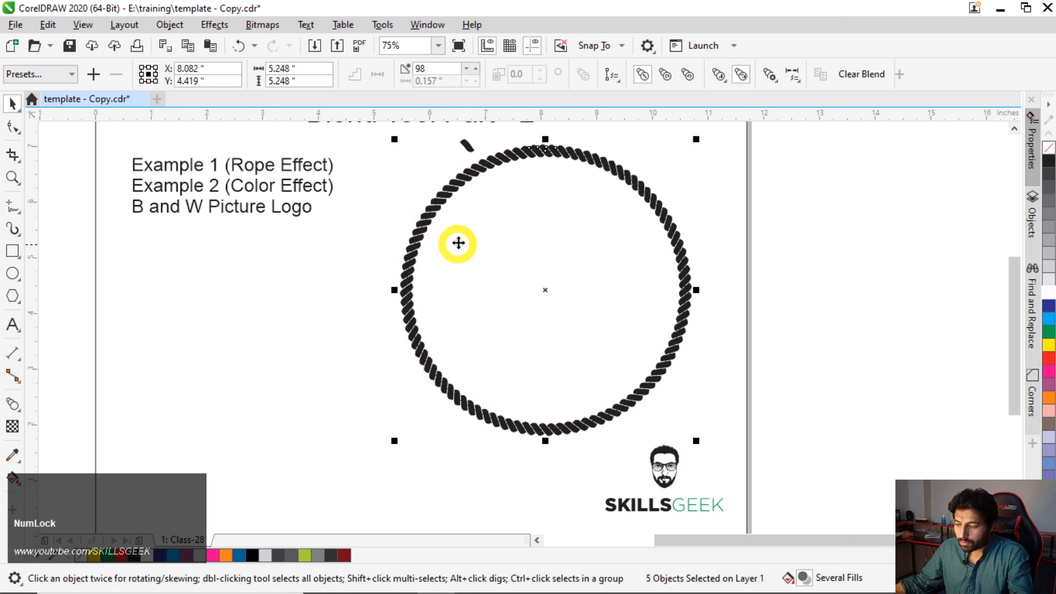
left_click(49, 25)
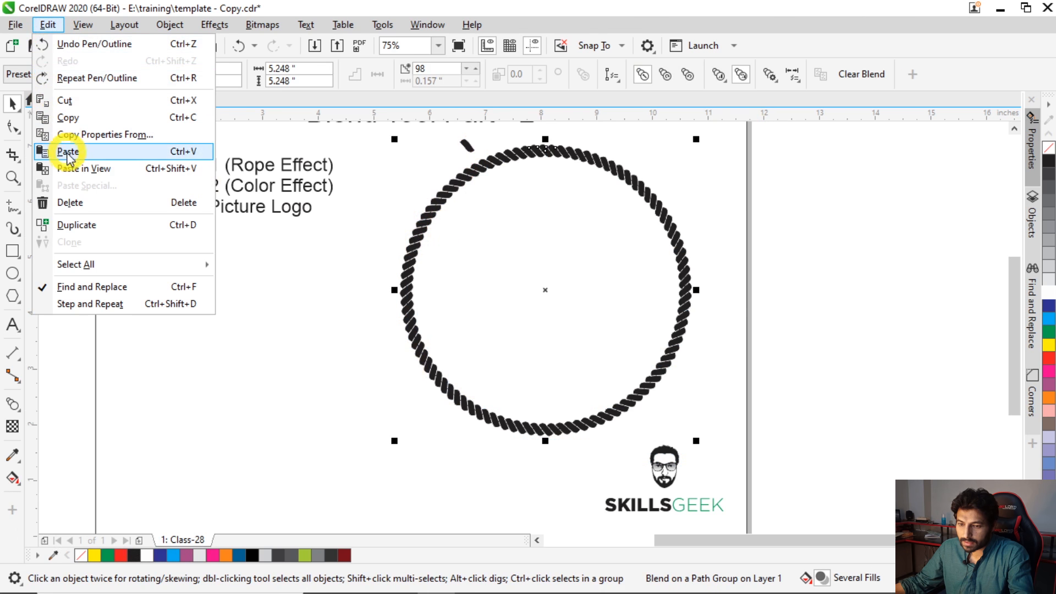
left_click(66, 100)
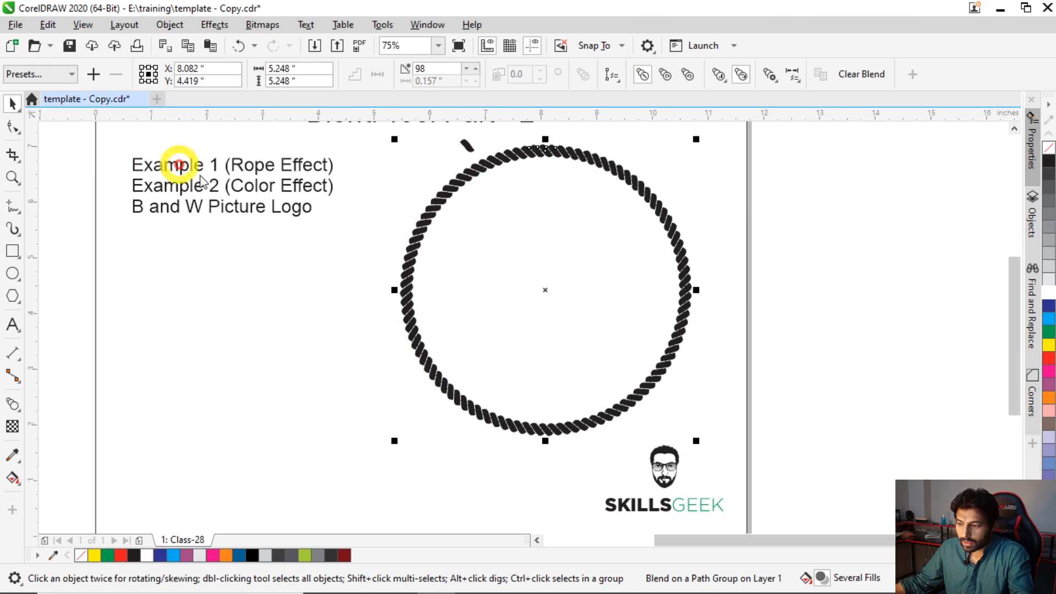
left_click(475, 161)
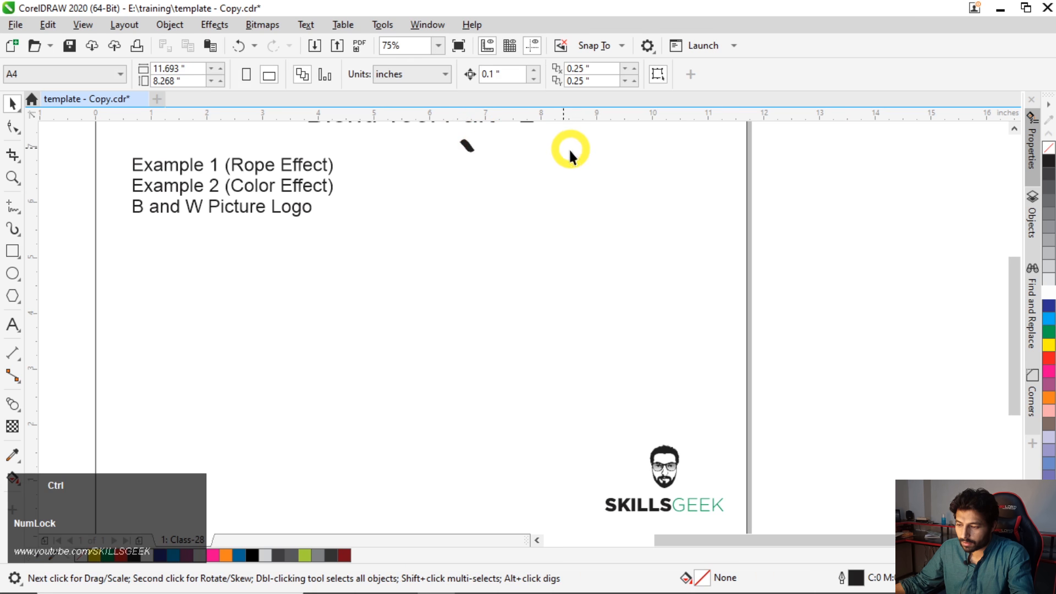
key("ctrl+v")
left_click(480, 178)
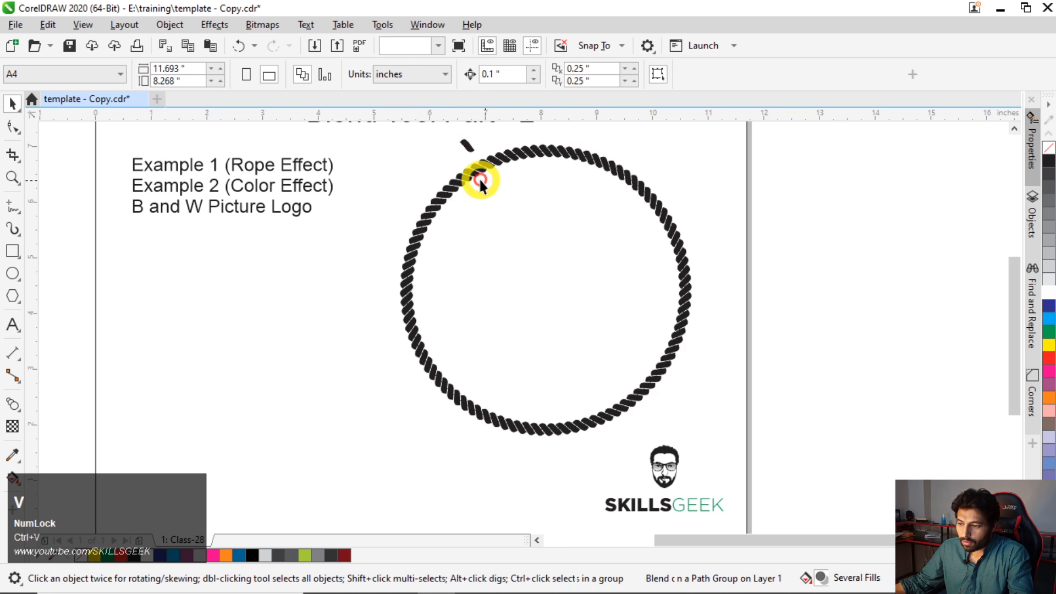
- Fill the detached strand outside the circle with green as a link test and delete that strand
left_click(465, 147)
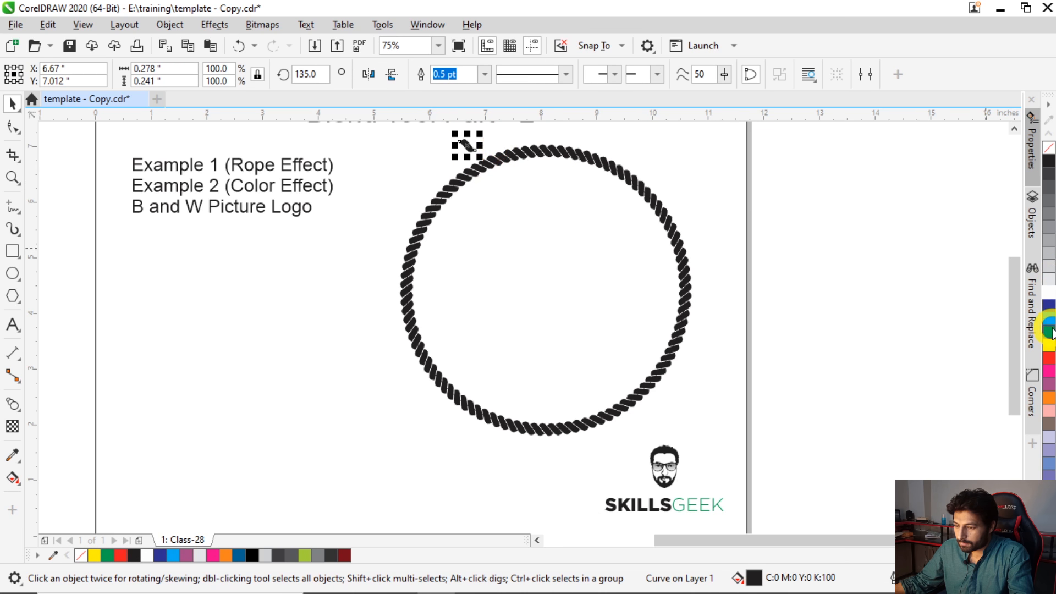
left_click(873, 261)
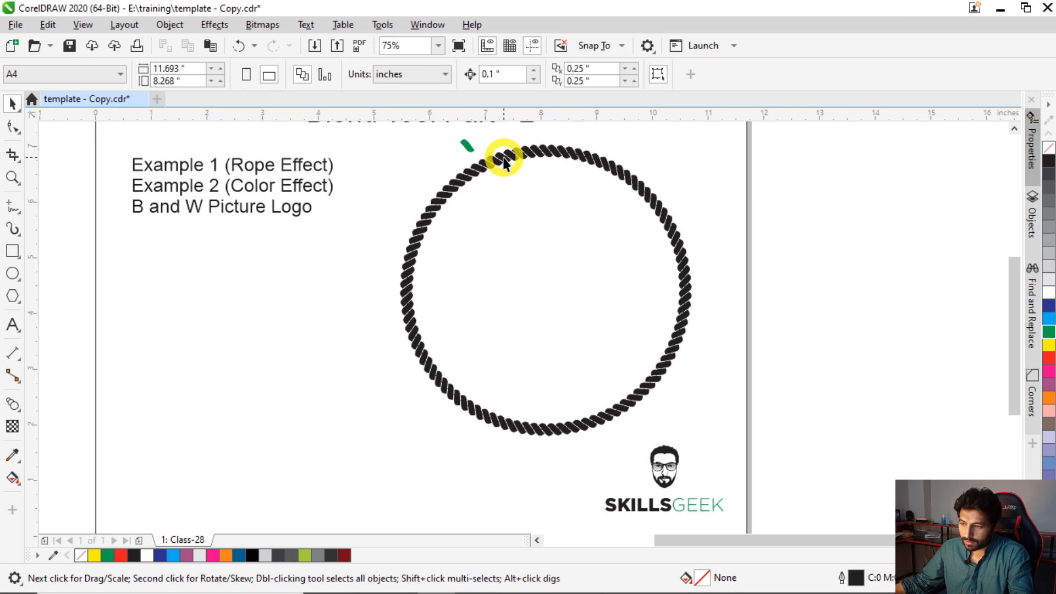
left_click(468, 146)
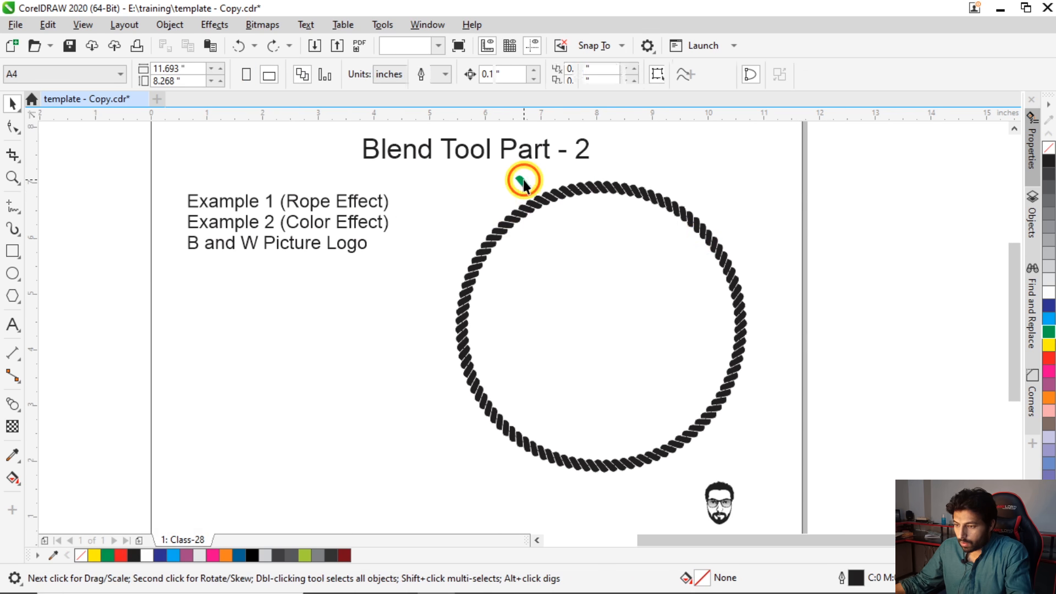
left_click(523, 177)
key("Delete")
- Remove the outline of the circle inside the rope and group the circle with the rope blend
left_click(554, 249)
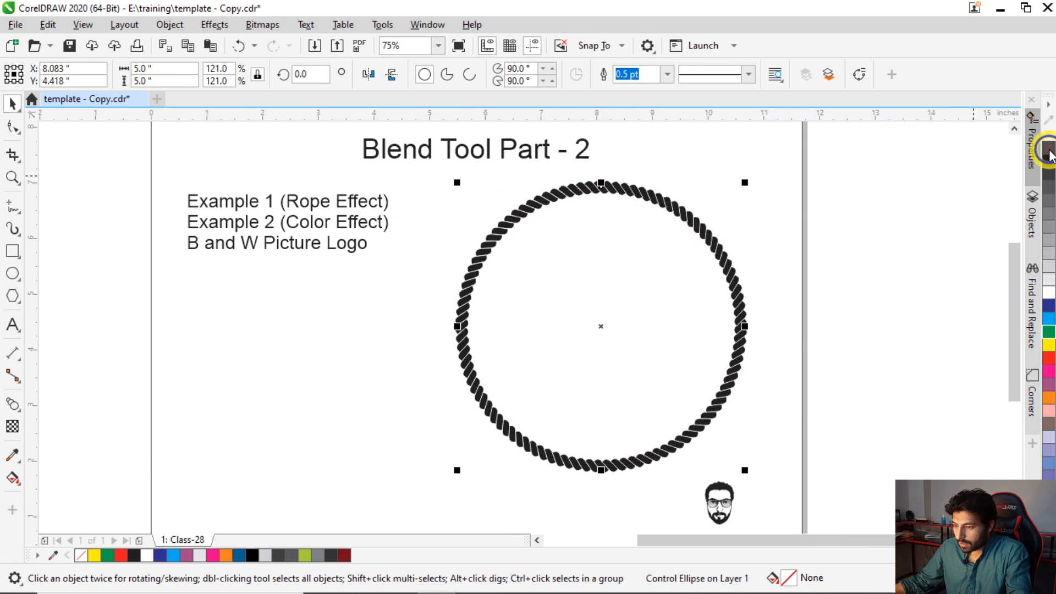
left_click_drag(865, 149, 417, 444)
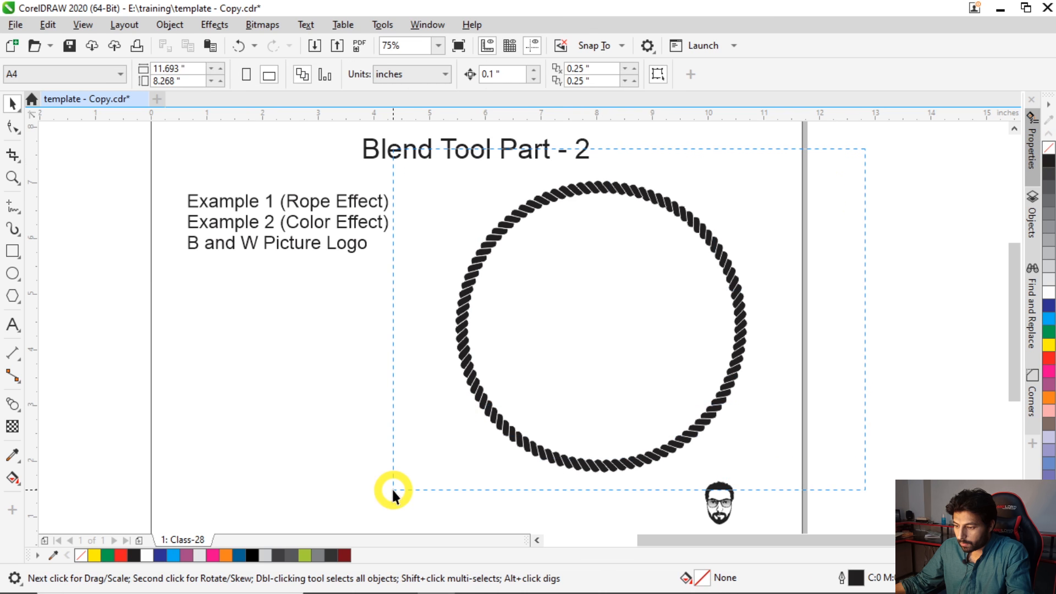
left_click_drag(394, 491, 392, 490)
key("ctrl+g")
left_click(721, 258)
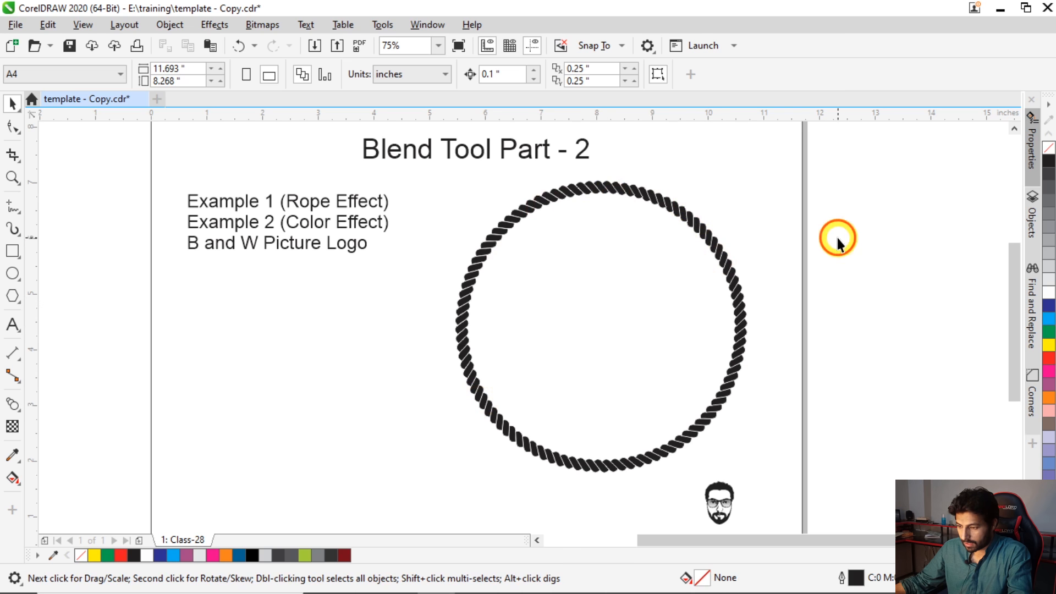
- Add a short first name as 24 pt Arial artistic text in the empty area below the example list
scroll(838, 242, "down", 1)
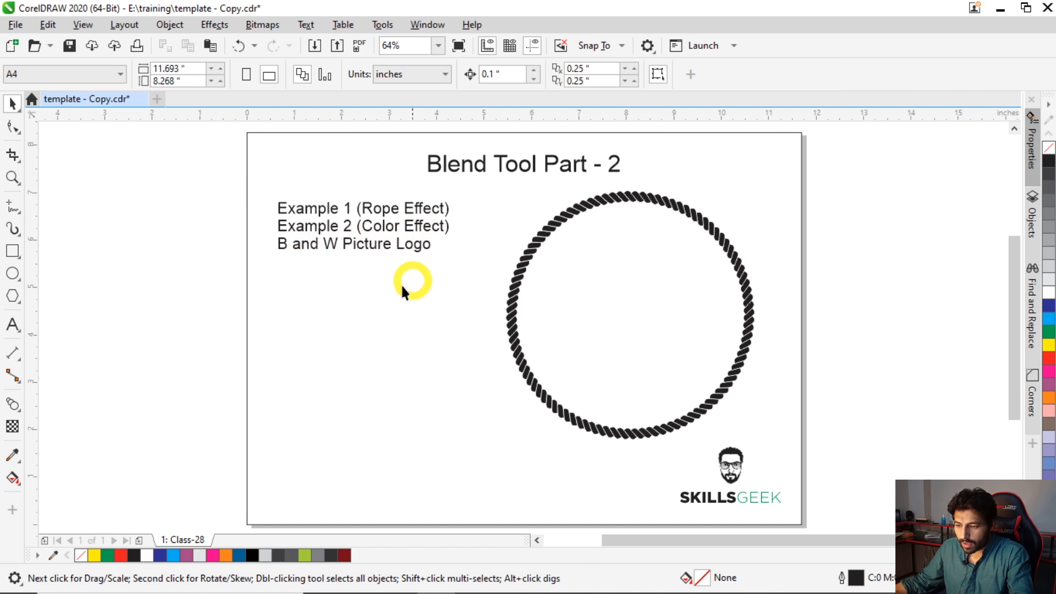
left_click(14, 326)
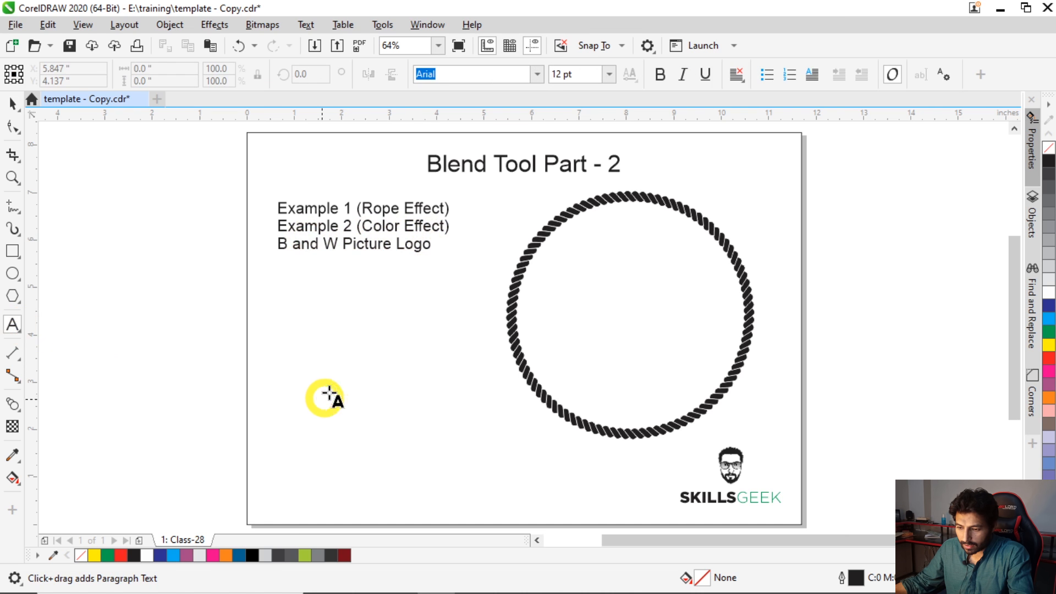
left_click(311, 384)
key("Caps_Lock")
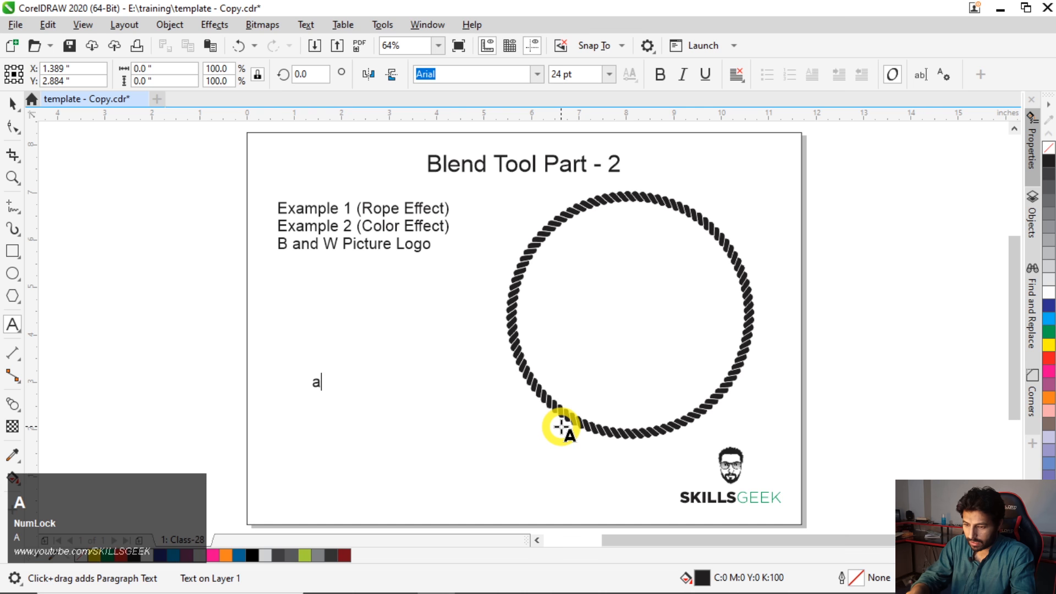
type("A")
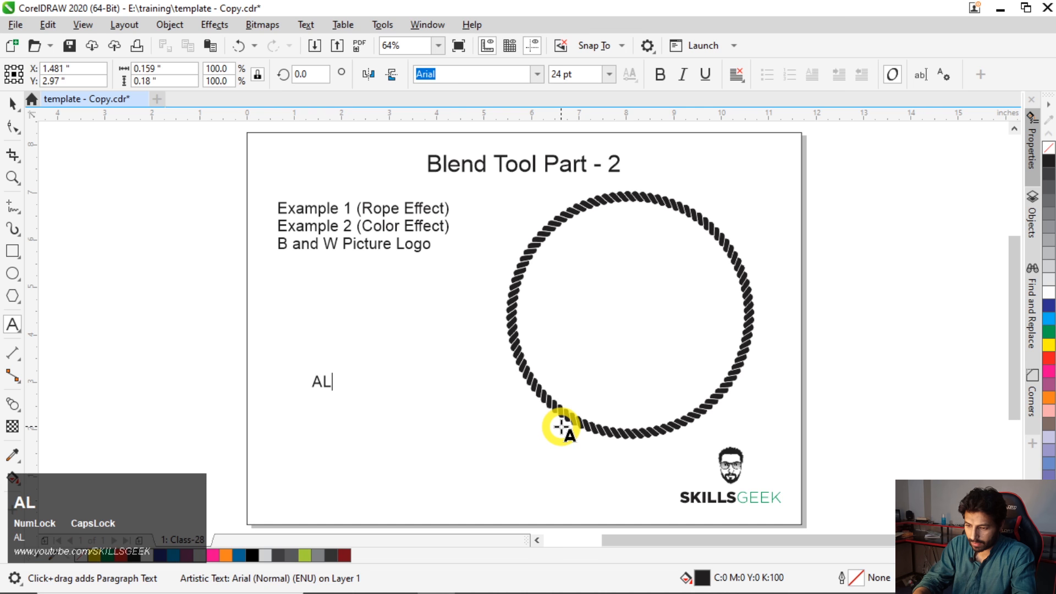
type("L")
key("BackSpace")
key("Caps_Lock")
type("li")
key("ctrl+space")
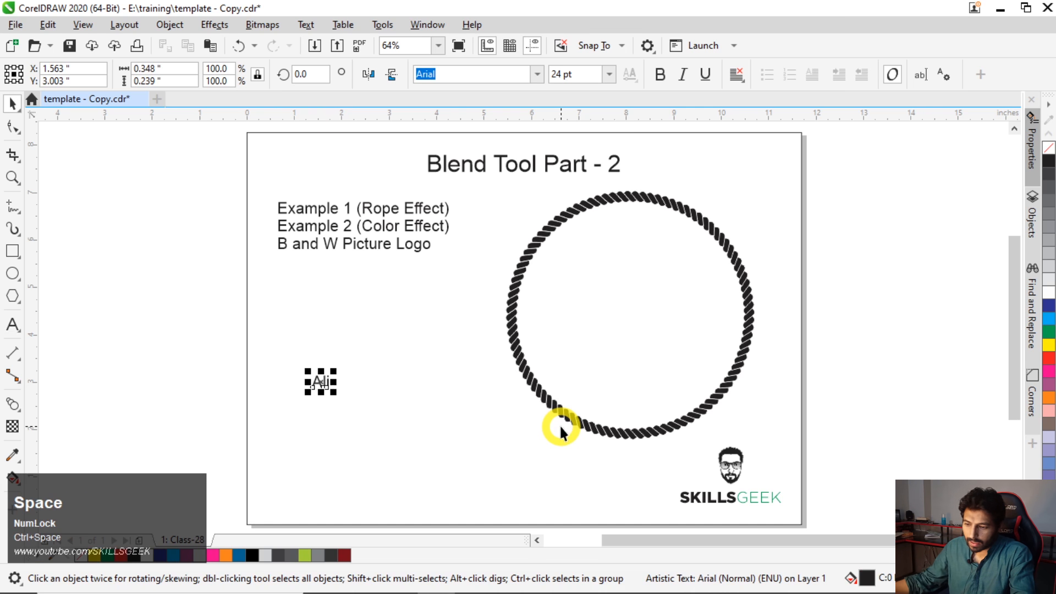
left_click(289, 359)
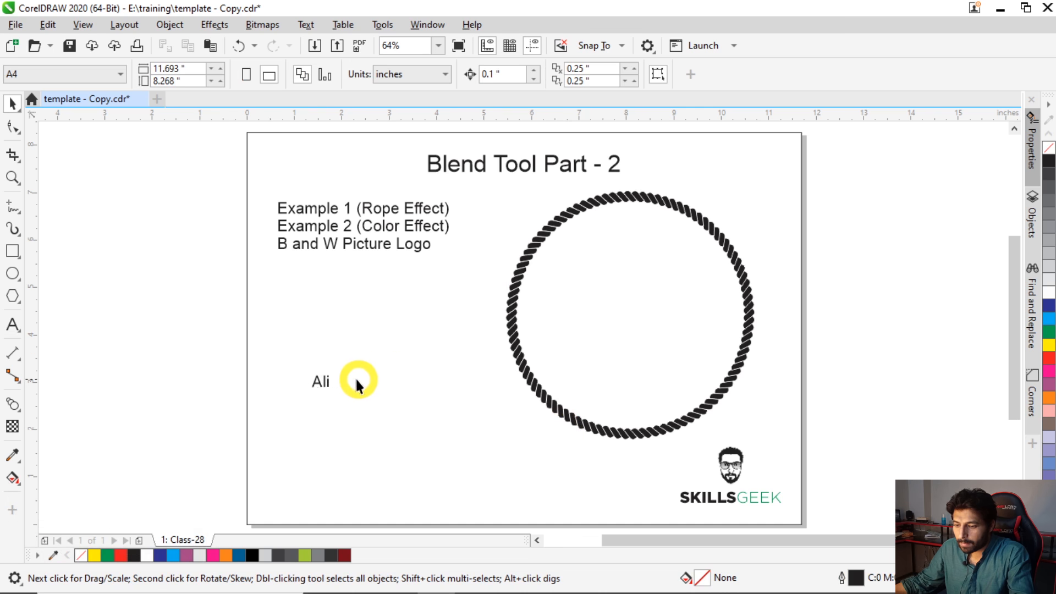
- Change the font of the small name text below the example list to Embassy BT
left_click(326, 380)
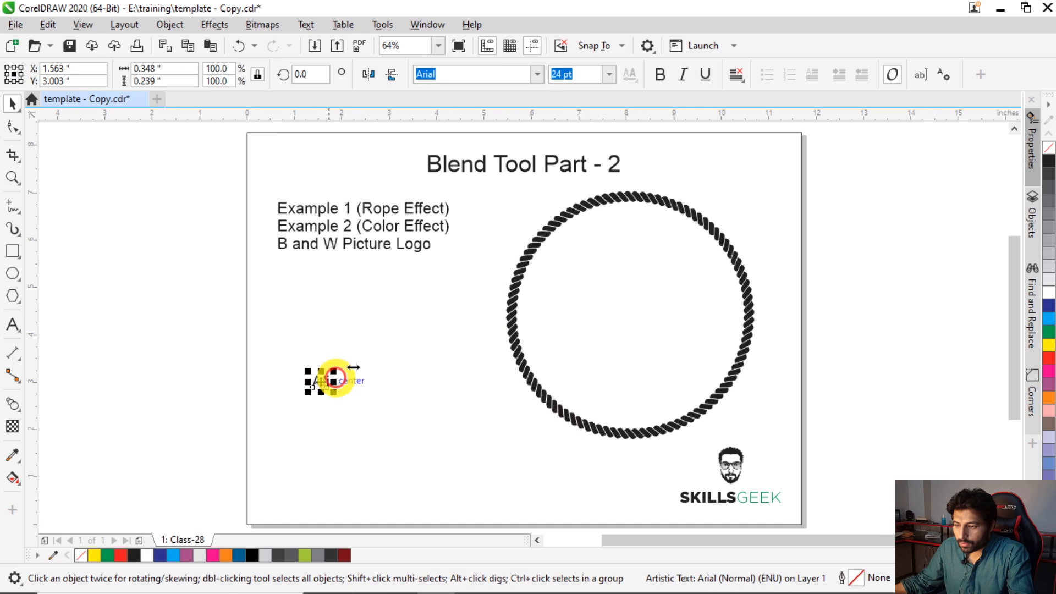
left_click(538, 74)
scroll(619, 231, "down", 1)
scroll(620, 244, "down", 4)
left_click(624, 299)
left_click(624, 299)
left_click(624, 300)
left_click(624, 300)
left_click(624, 300)
left_click(624, 299)
left_click(622, 299)
left_click(622, 299)
left_click(621, 299)
left_click(622, 299)
left_click(622, 300)
left_click(622, 300)
left_click(621, 299)
left_click(621, 299)
left_click(620, 298)
left_click(621, 299)
left_click(621, 298)
left_click(620, 298)
left_click(621, 299)
left_click(620, 298)
left_click(620, 298)
left_click(620, 299)
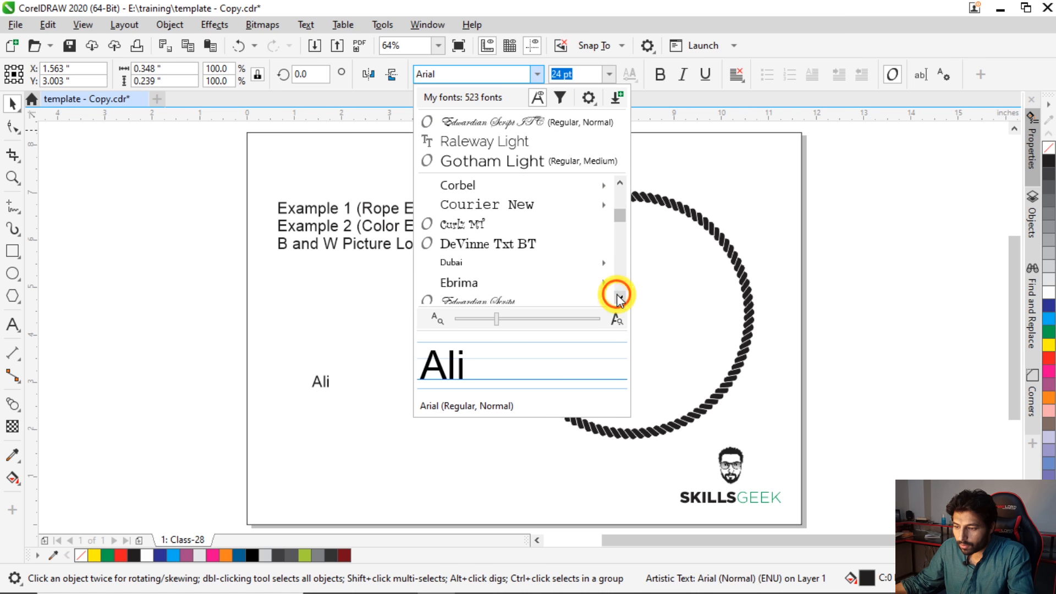
left_click(620, 298)
left_click(620, 299)
left_click(620, 299)
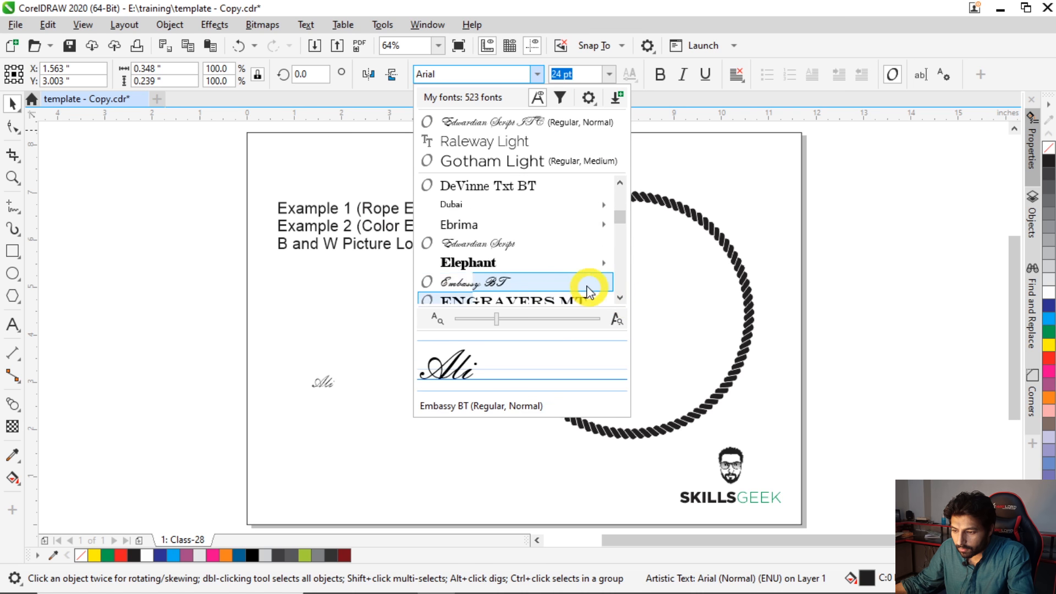
left_click(525, 287)
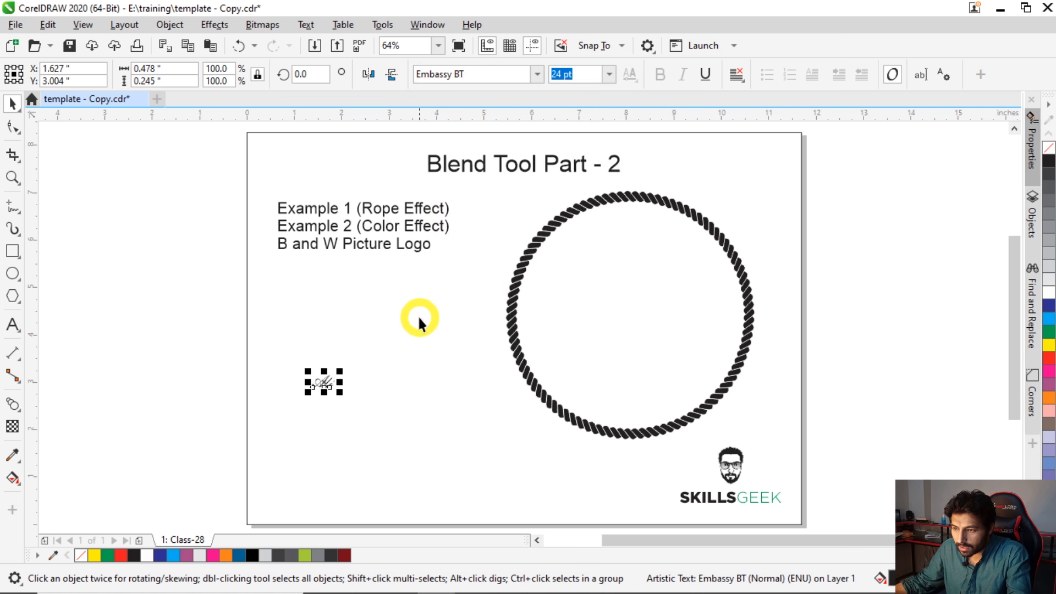
- Convert the script name text to a CMYK bitmap at 300 dpi
key("Escape")
key("F2")
left_click_drag(292, 356, 378, 409)
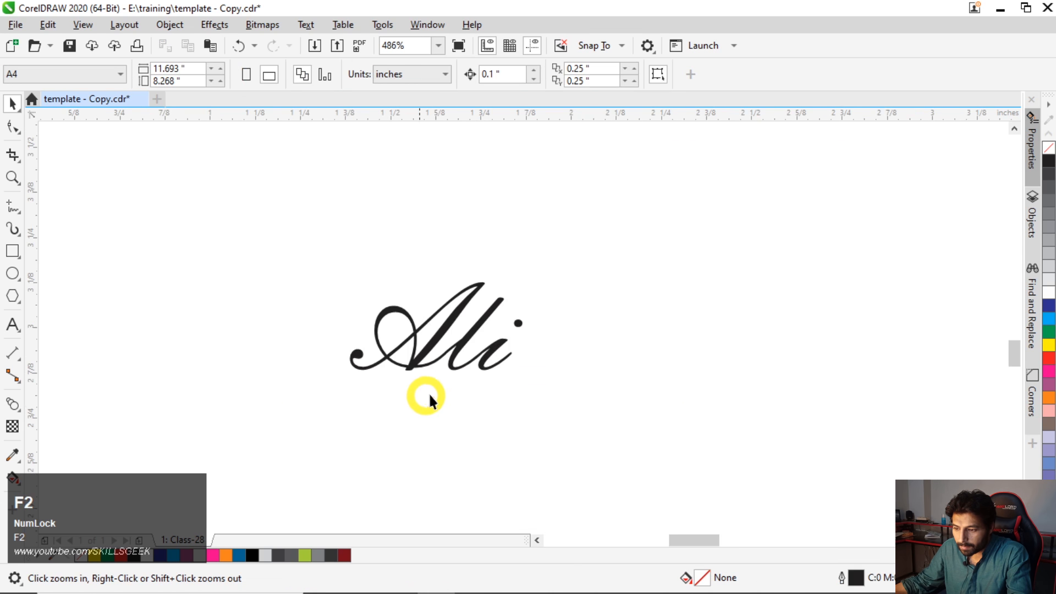
key("F2")
left_click_drag(312, 242, 596, 426)
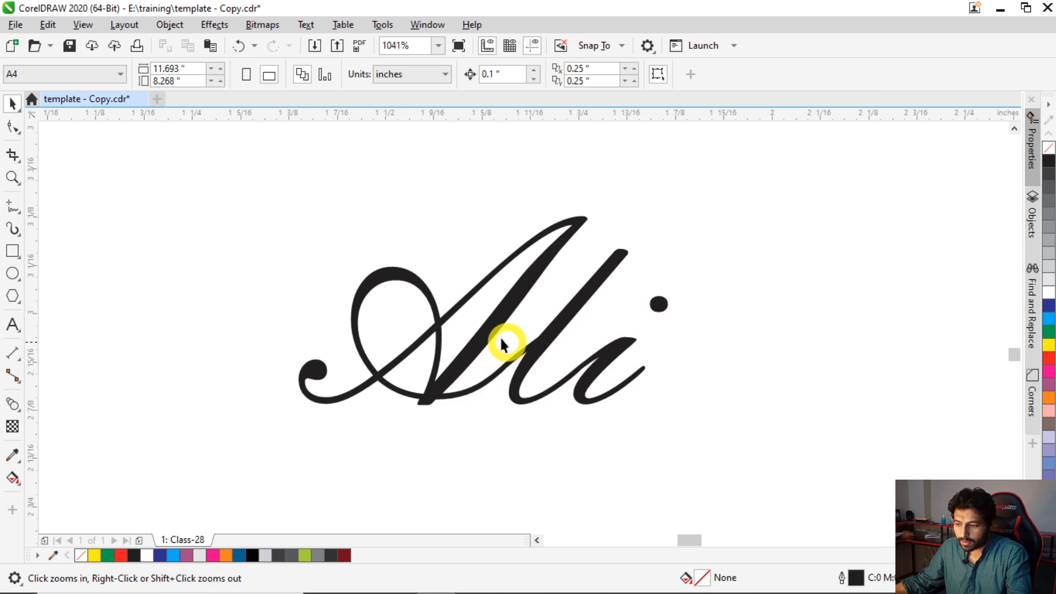
left_click(484, 333)
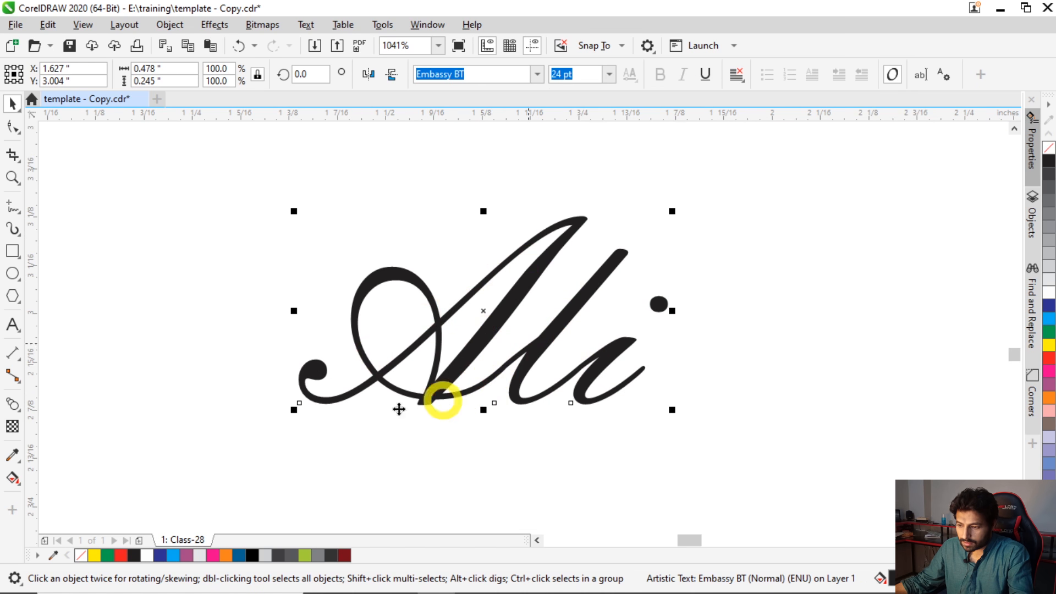
key("alt")
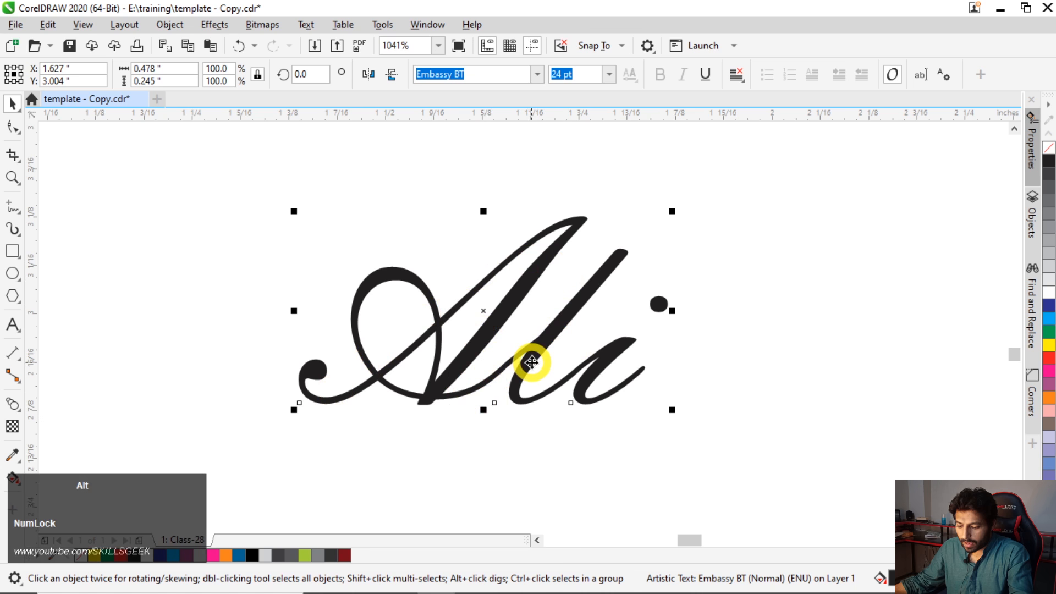
key("Return")
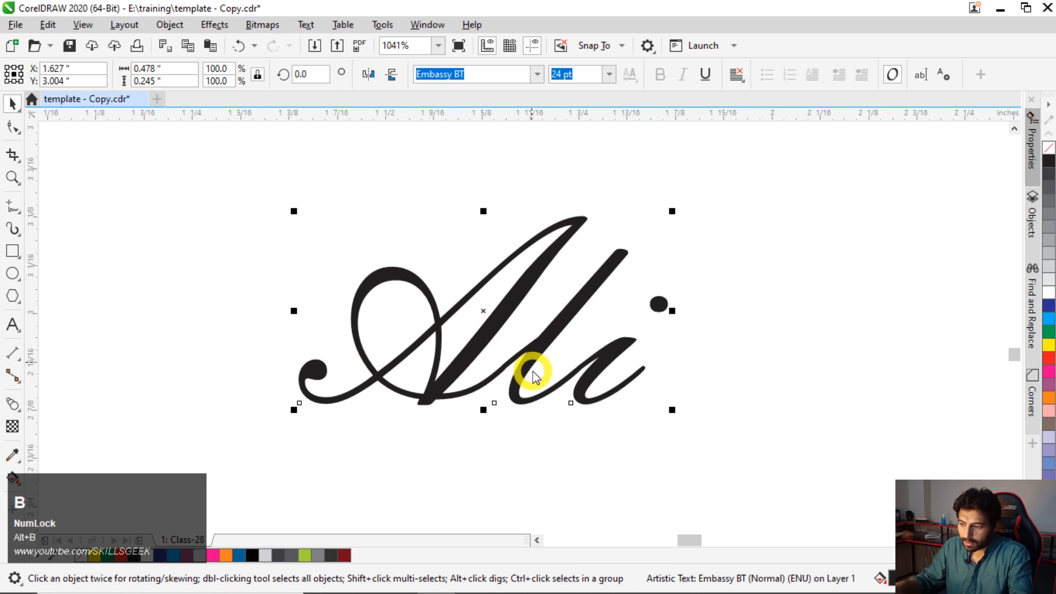
left_click(550, 388)
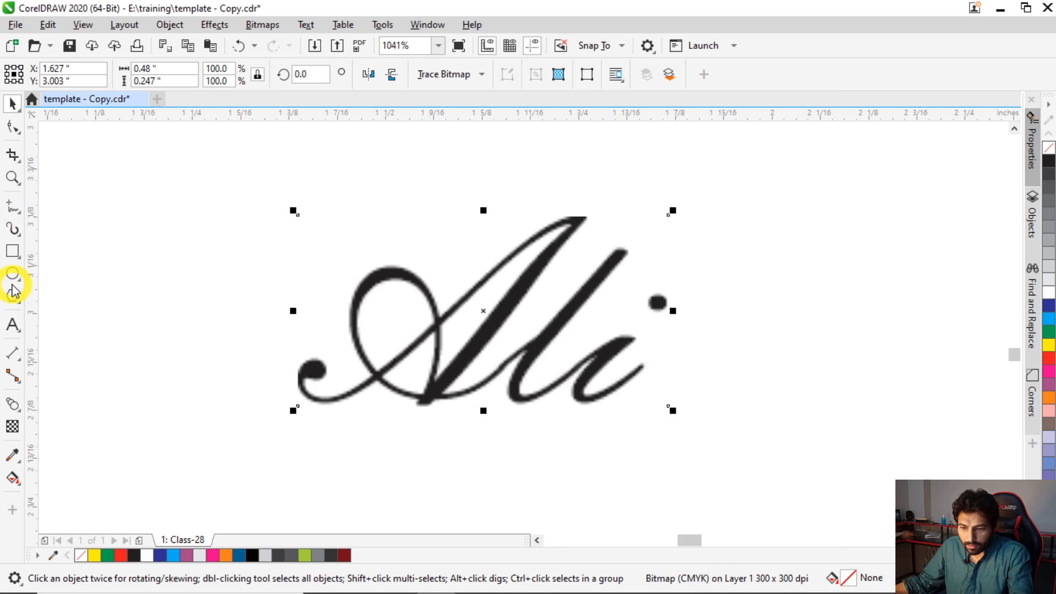
- Trace the strokes and loop of the capital letter on the bitmap with the Pen tool as a 0.5 pt curve
left_click(13, 214)
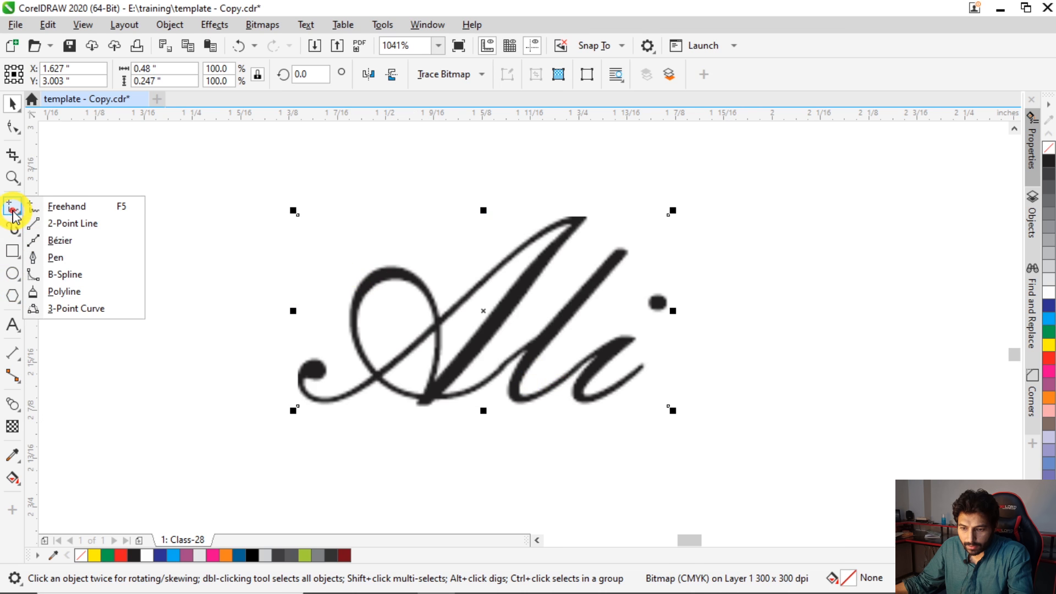
left_click(52, 255)
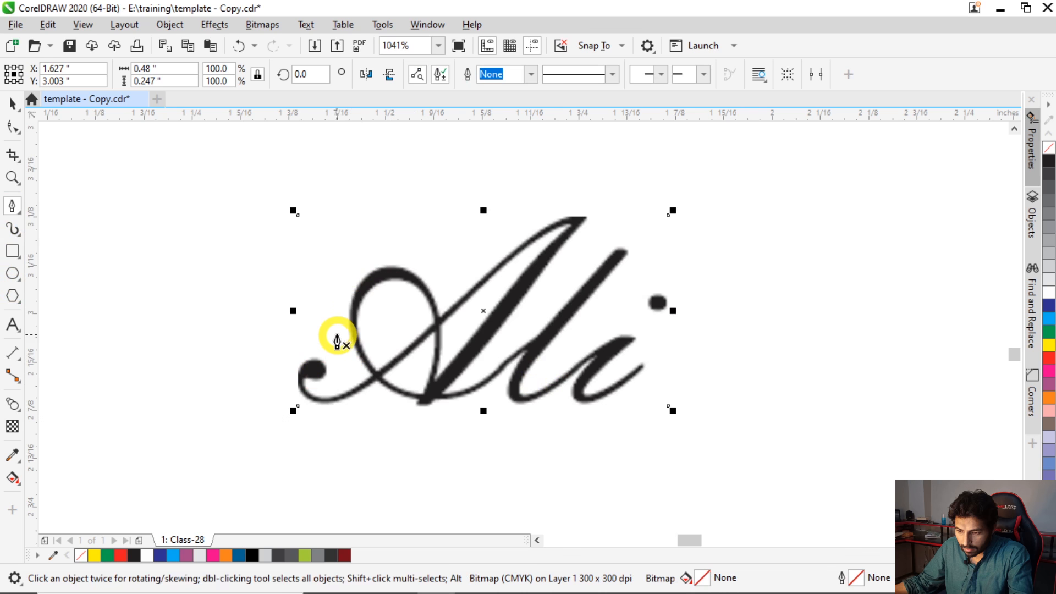
left_click_drag(322, 368, 317, 400)
left_click_drag(374, 378, 410, 358)
left_click_drag(519, 246, 582, 221)
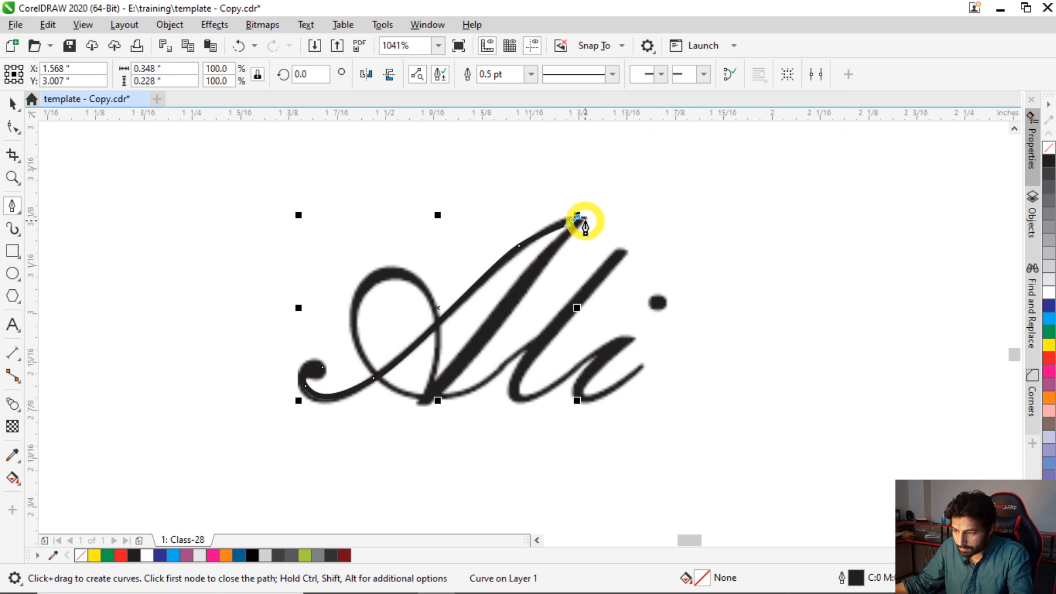
scroll(583, 222, "up", 1)
left_click(585, 212)
scroll(463, 353, "down", 1)
scroll(372, 456, "up", 1)
left_click(376, 455)
left_click_drag(379, 224, 310, 160)
left_click_drag(248, 318, 265, 384)
- Continue the traced curve through the two remaining letters and end it at the dot of the last letter
left_click_drag(454, 435, 579, 410)
left_click_drag(762, 159, 663, 320)
left_click_drag(558, 420, 556, 443)
left_click_drag(642, 413, 681, 380)
left_click(758, 333)
left_click_drag(680, 444, 711, 452)
left_click(800, 382)
left_click_drag(838, 261, 818, 250)
key("Escape")
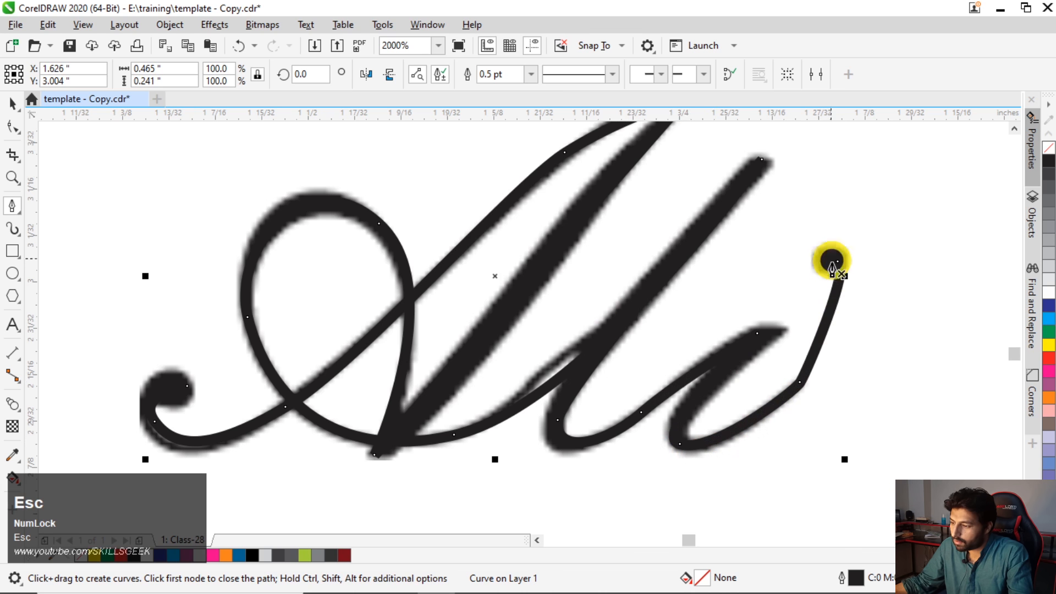
- Move the bitmap aside horizontally so it stands clear to the right of the traced curve
key("space")
scroll(492, 311, "down", 1)
left_click(589, 234)
scroll(584, 231, "down", 1)
left_click_drag(582, 233, 845, 240)
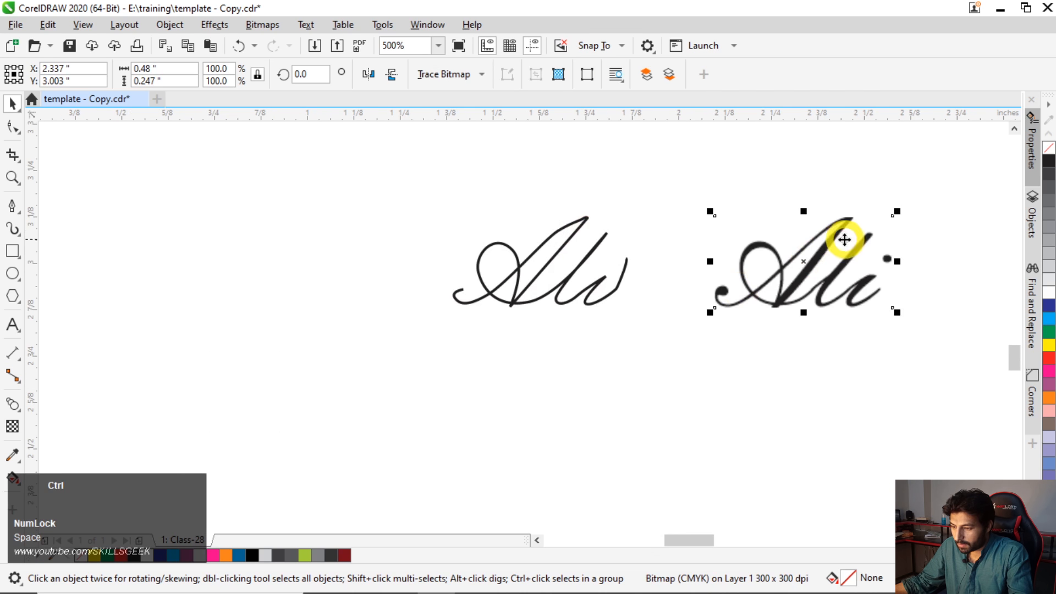
- Try to adjust a node of the traced curve with the Shape tool and undo the change
double_click(614, 279)
scroll(597, 276, "up", 1)
key("Escape")
left_click(628, 225)
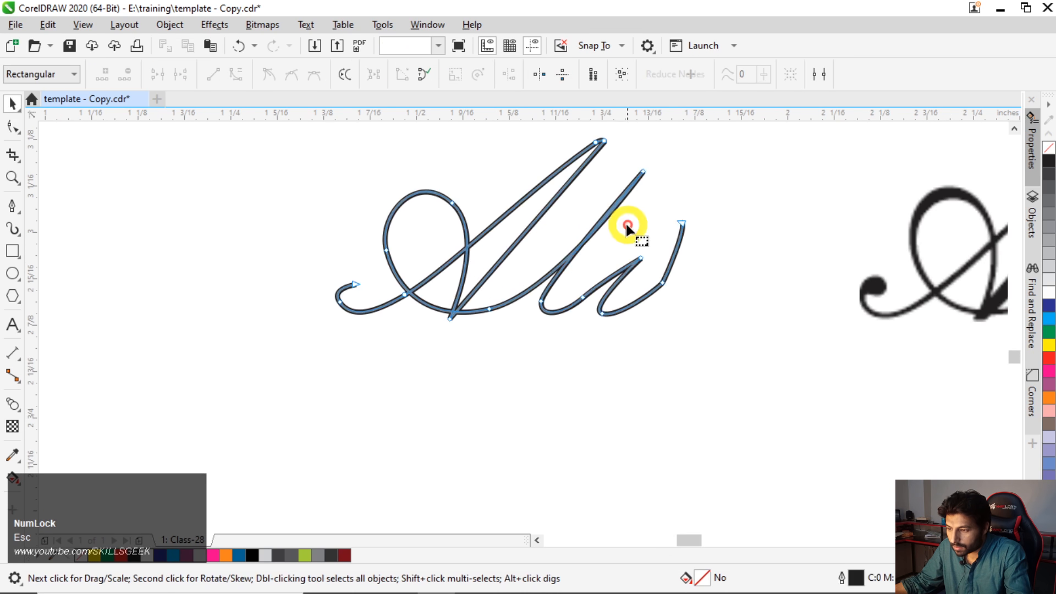
scroll(627, 217, "up", 1)
left_click_drag(606, 198, 616, 205)
scroll(476, 325, "down", 1)
key("ctrl+z")
key("Escape")
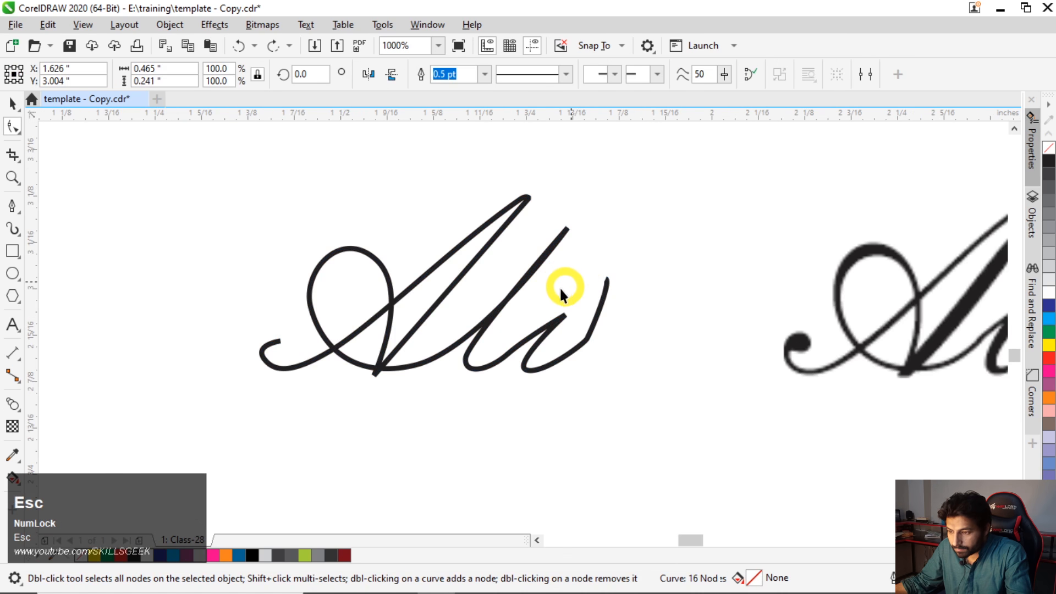
- Smooth the corner node in the final upstroke of the traced curve
left_click(587, 336)
key("space")
key("Escape")
key("space")
key("Escape")
scroll(370, 271, "down", 1)
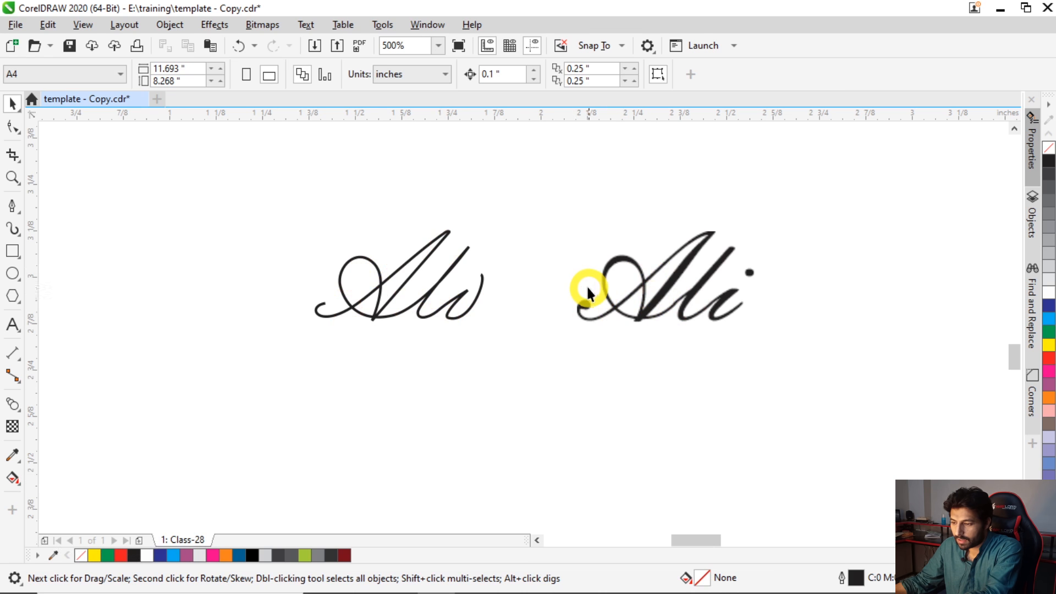
- Delete the name bitmap and enlarge the traced curve to about 2.8 inches wide in the empty area below the example list
left_click(622, 292)
key("Delete")
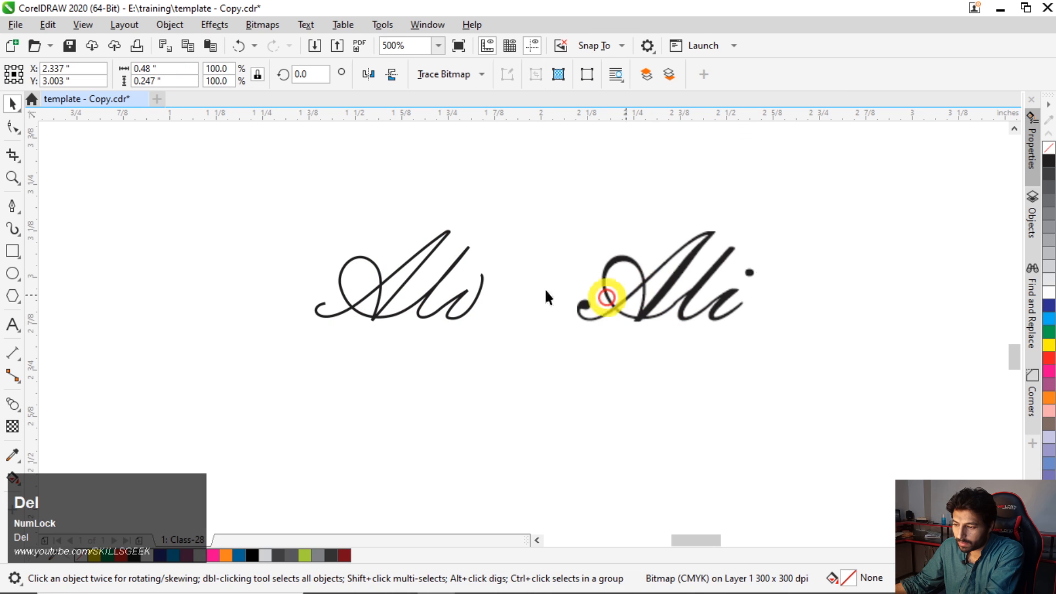
scroll(187, 278, "down", 6)
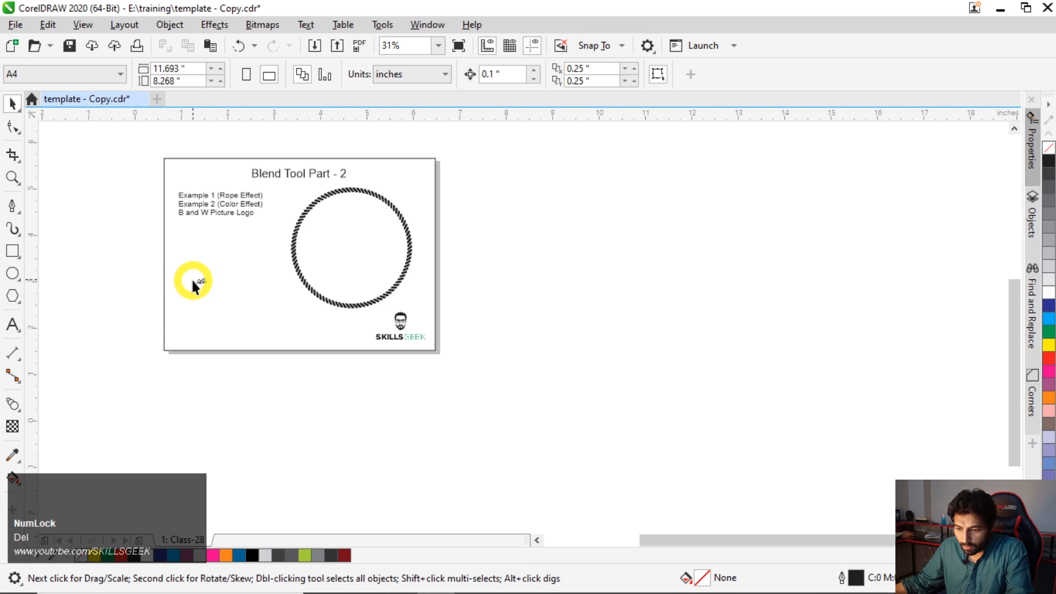
scroll(192, 278, "up", 2)
left_click(212, 283)
left_click_drag(229, 292, 331, 346)
left_click_drag(297, 325, 269, 292)
- Draw a circle about 0.21 inch in diameter above and to the left of the traced curve
key("F2")
mouse_move(89, 194)
left_mouse_down()
mouse_move(385, 363)
mouse_move(459, 377)
left_mouse_up()
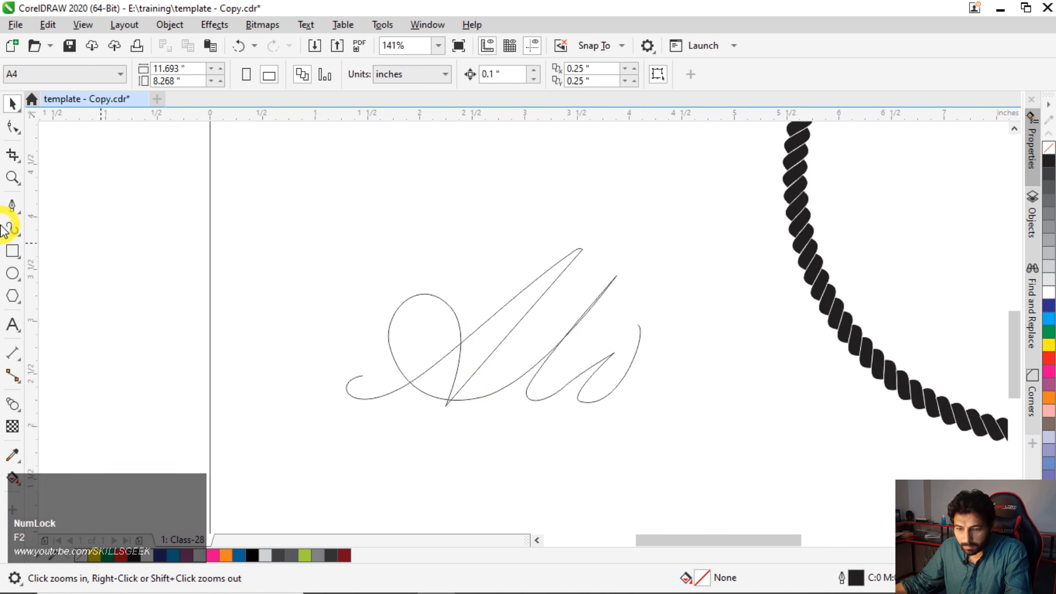
left_click(13, 273)
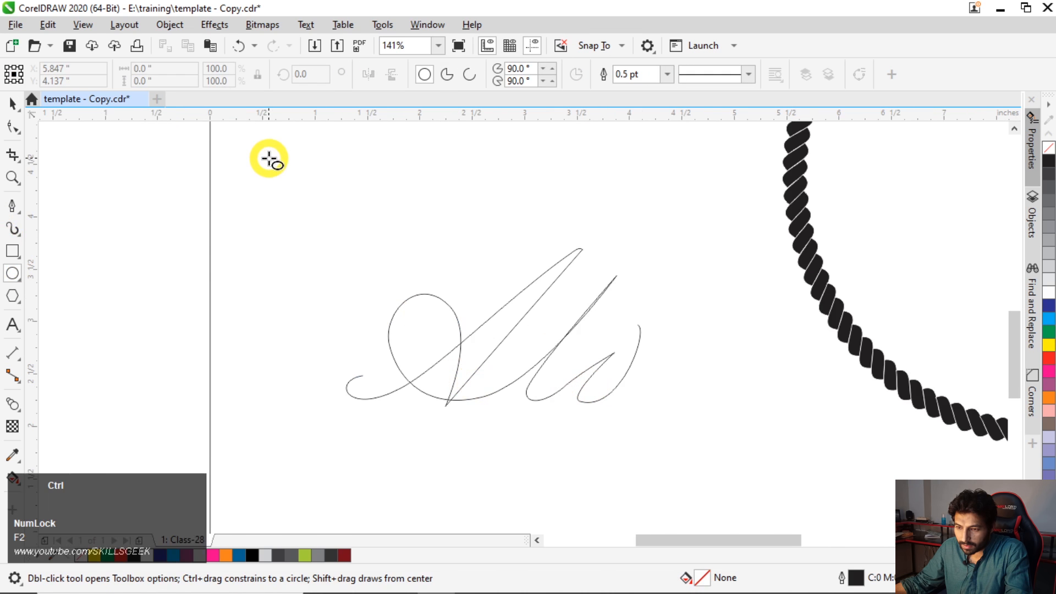
left_click_drag(264, 158, 287, 182)
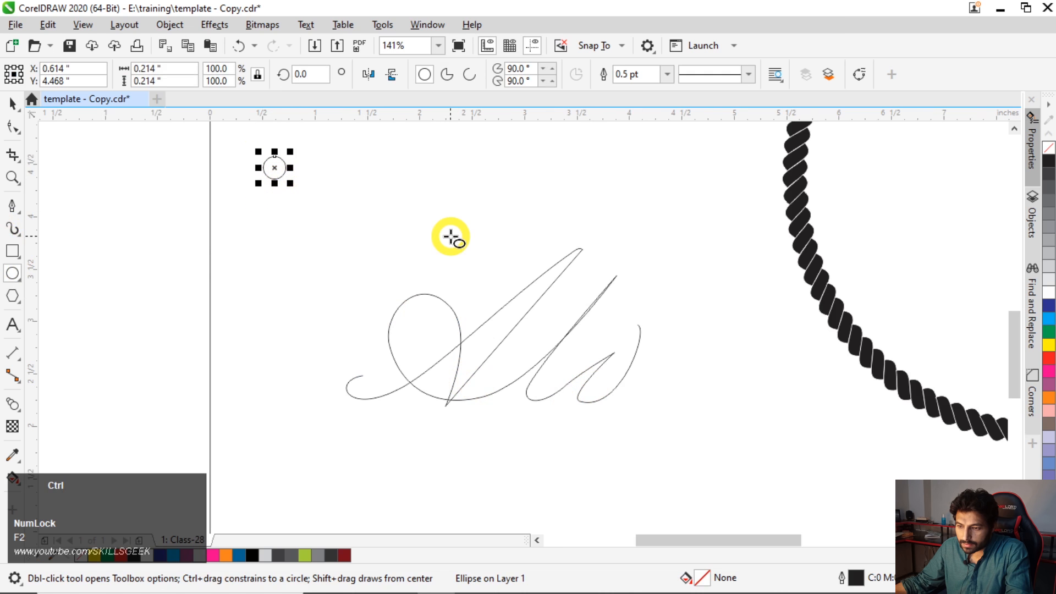
key("space")
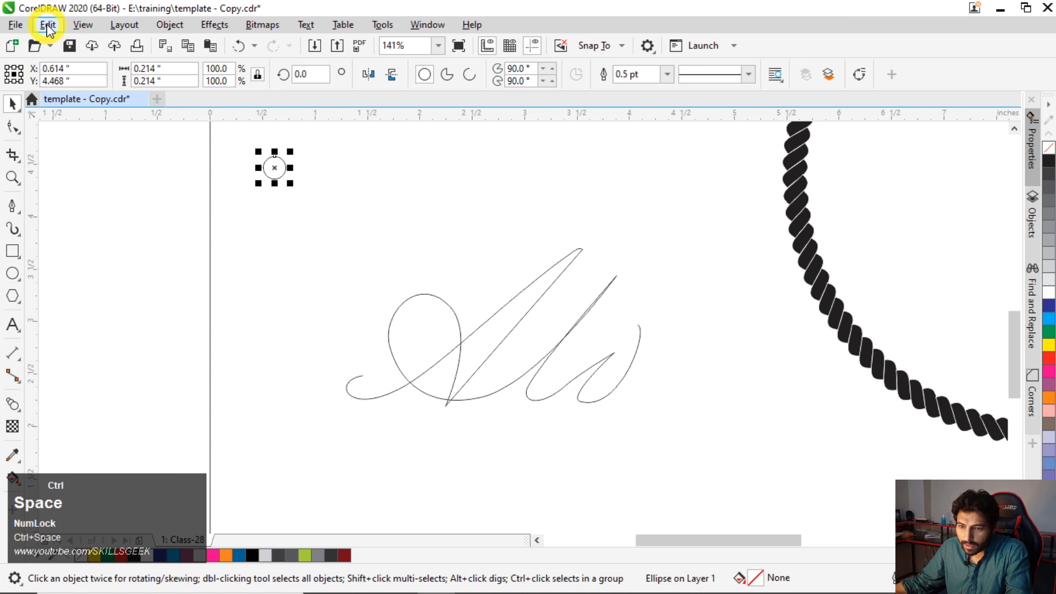
- Clone the small circle and place the clone below it, beside the start of the traced curve
left_click(48, 24)
left_click(71, 242)
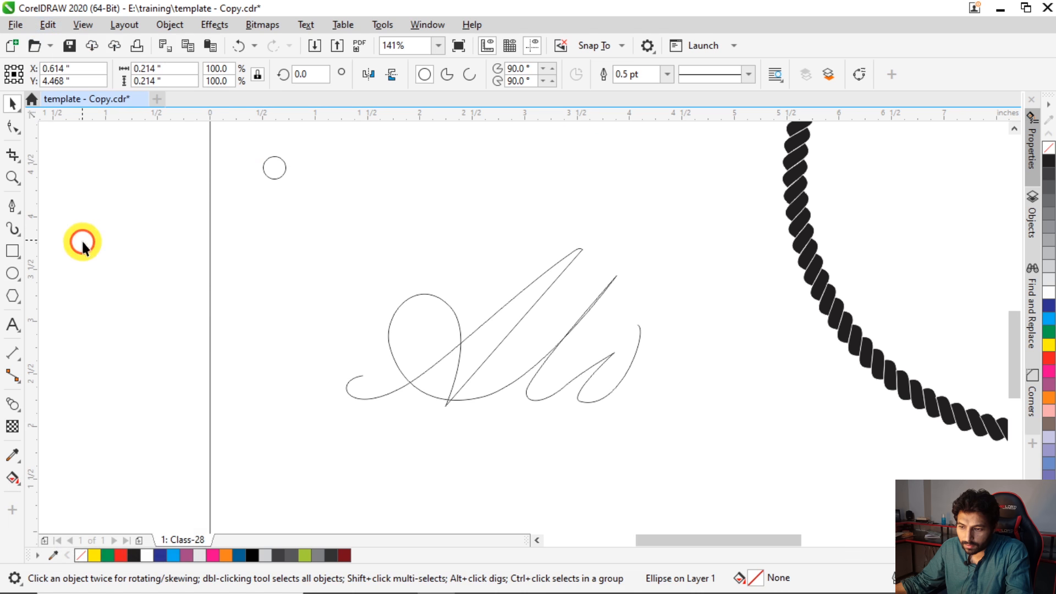
mouse_move(306, 143)
left_mouse_down()
mouse_move(328, 247)
mouse_move(307, 300)
left_mouse_up()
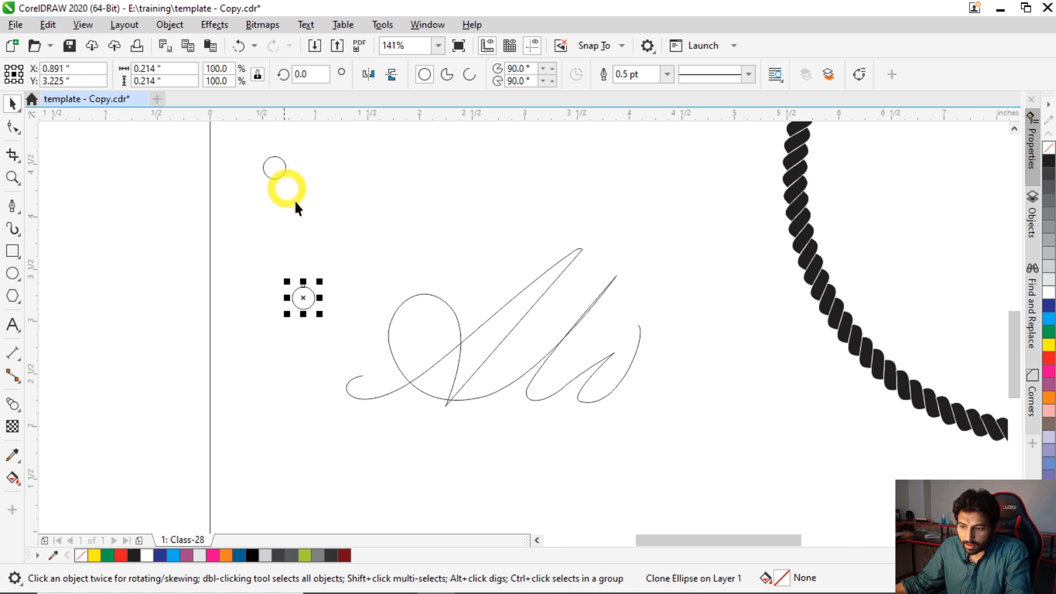
- Copy the original circle to the right, clone that copy and place its clone just above the traced curve
left_click_drag(278, 164, 463, 168)
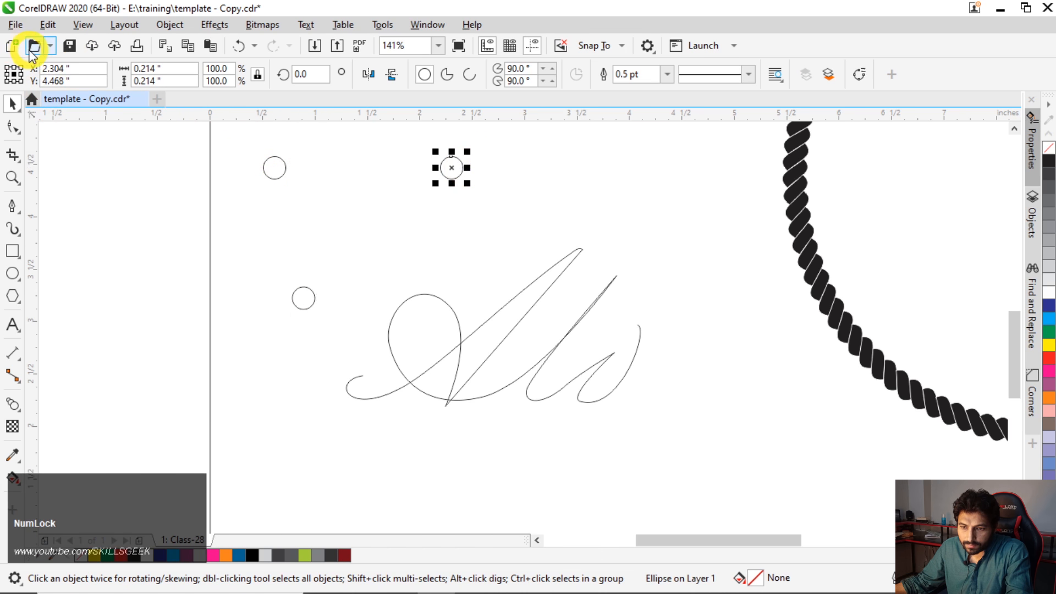
left_click(46, 25)
left_click(73, 236)
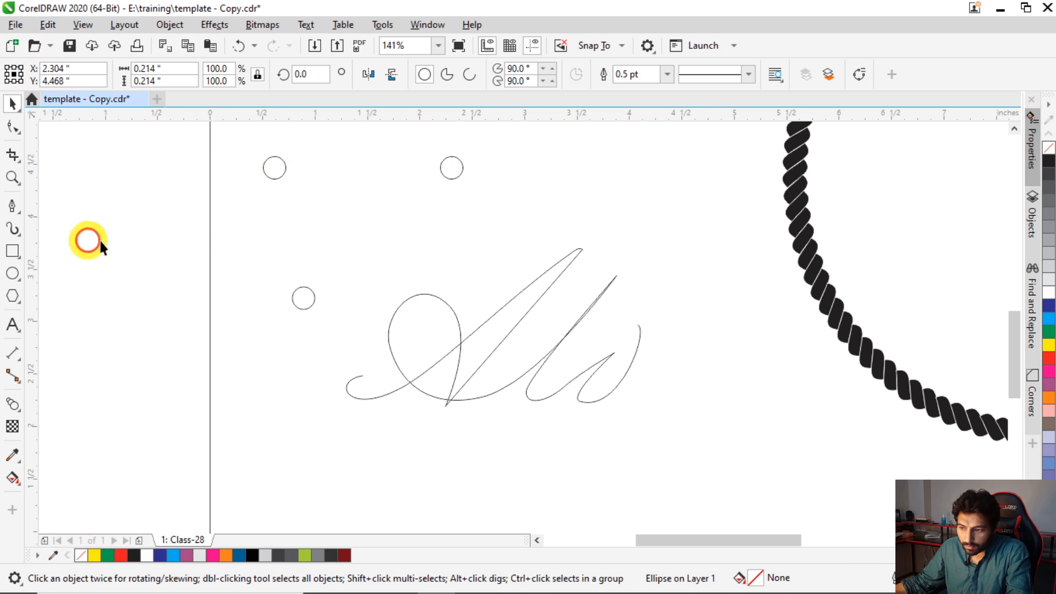
left_click_drag(620, 161, 455, 254)
- Fill the first original circle with red and the second original circle with yellow
left_click(273, 171)
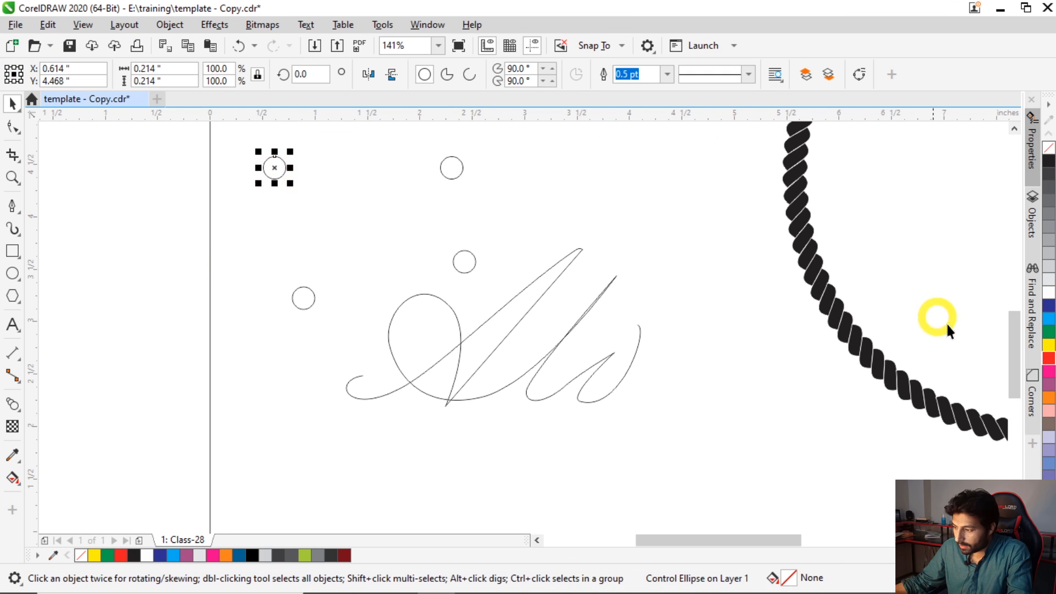
left_click(1048, 361)
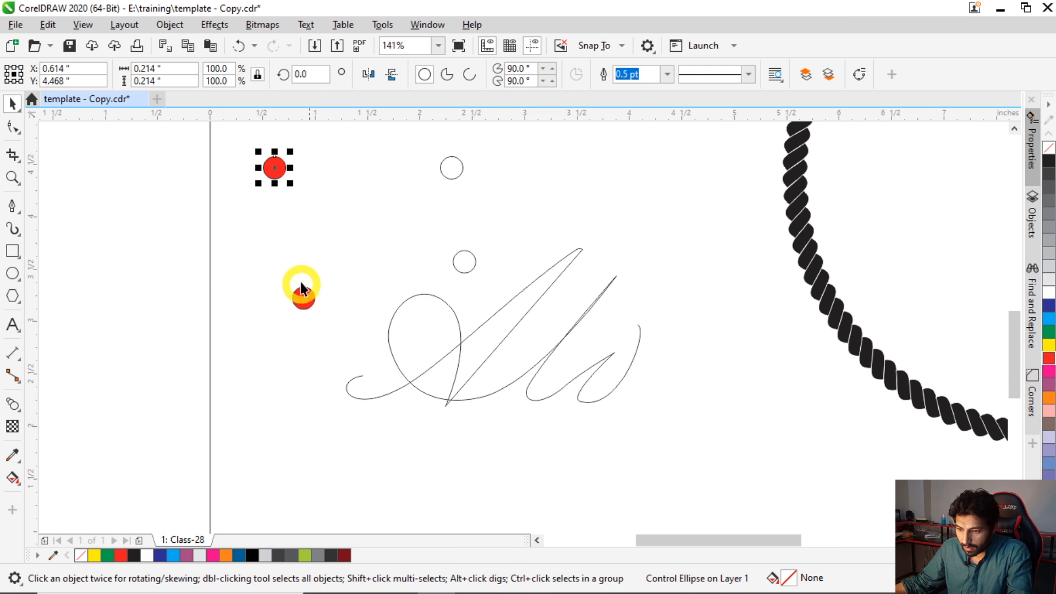
left_click(455, 168)
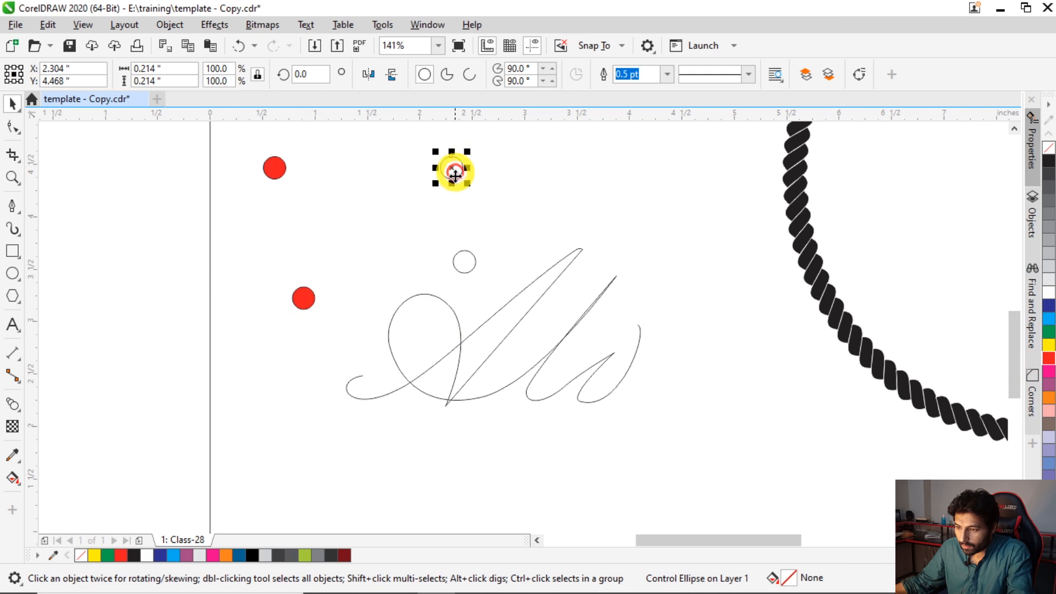
left_click(1051, 346)
left_click(197, 268)
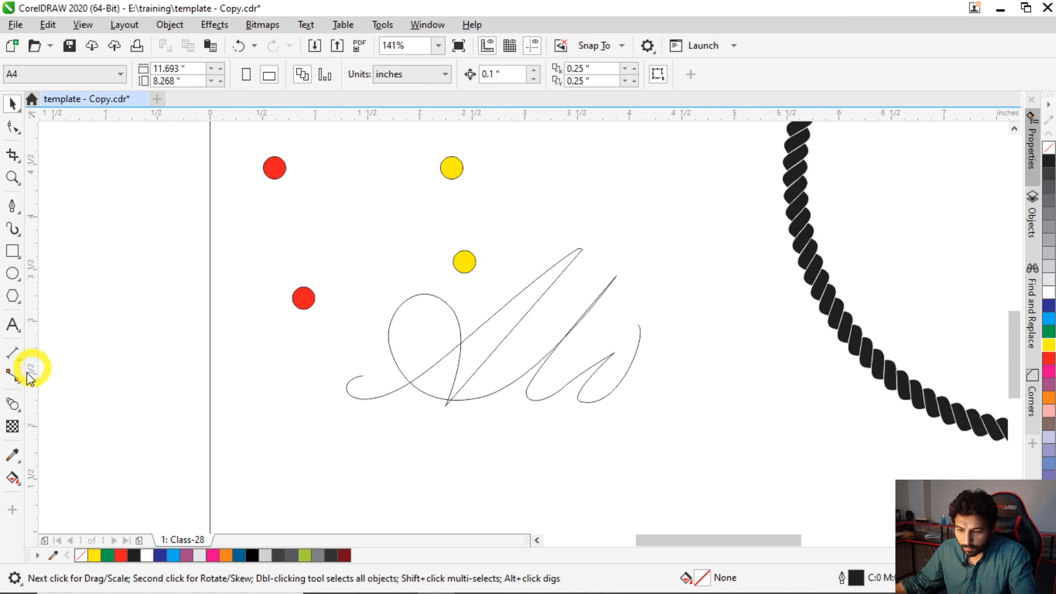
- Blend the red clone circle into the yellow clone circle with 20 steps
left_click(12, 404)
left_click_drag(304, 301, 405, 279)
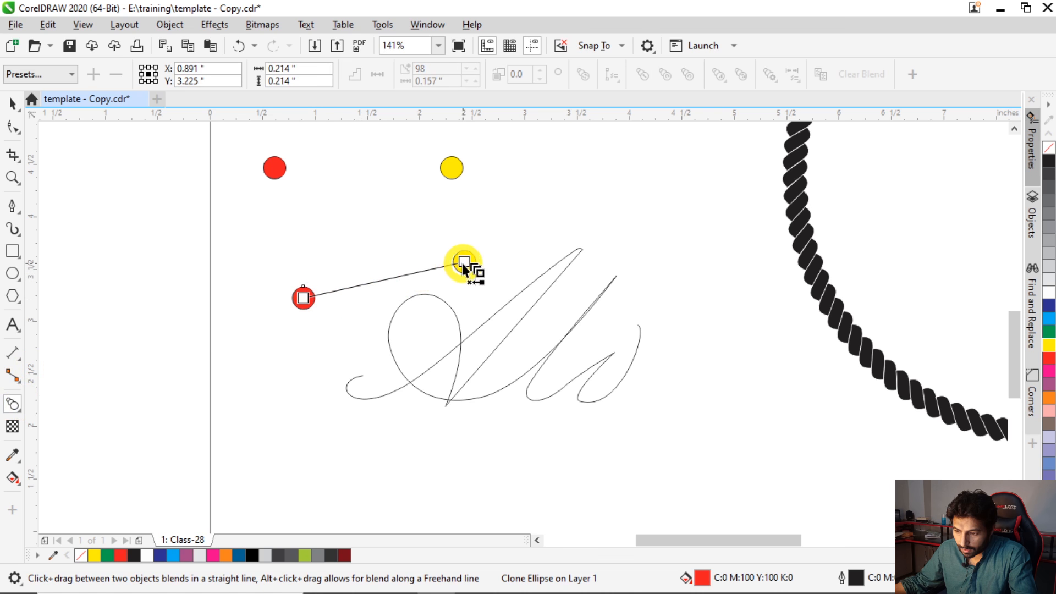
left_click_drag(463, 263, 463, 262)
key("space")
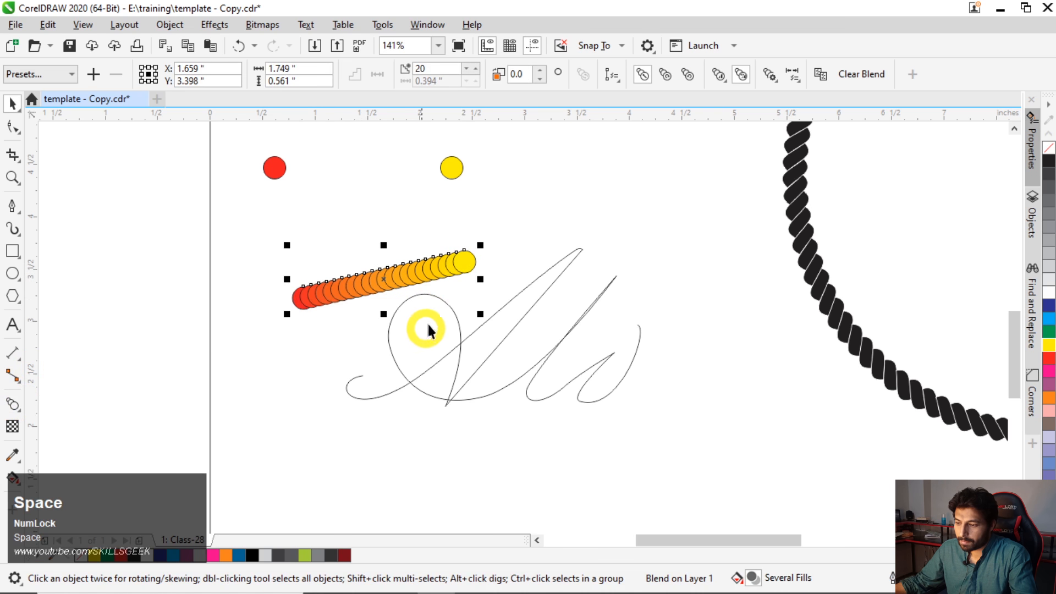
- Attach the red-to-yellow blend to the traced script curve with 200 steps, spread along the full path
left_click(620, 82)
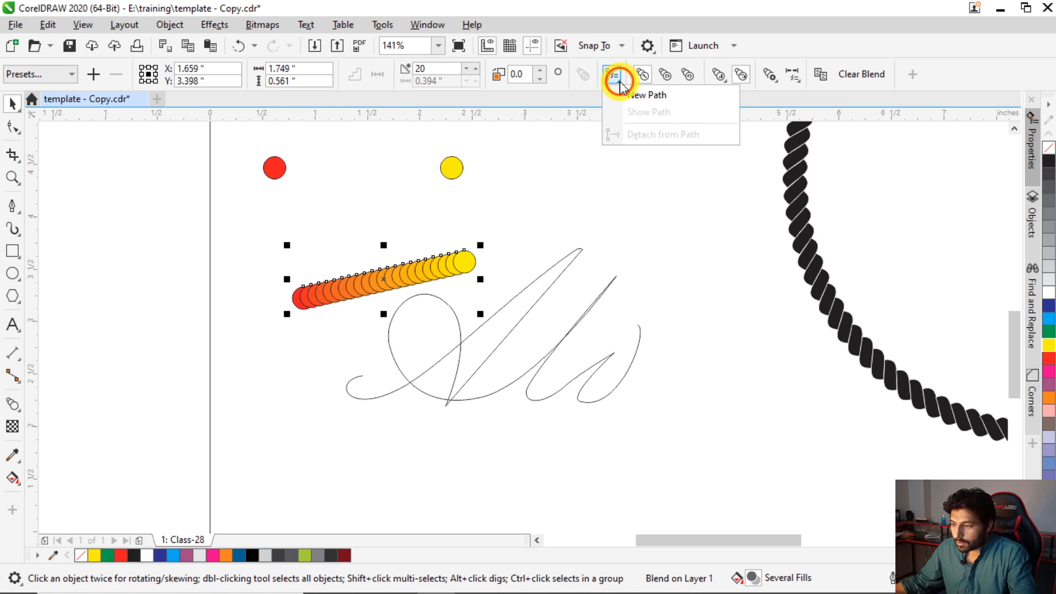
left_click(635, 96)
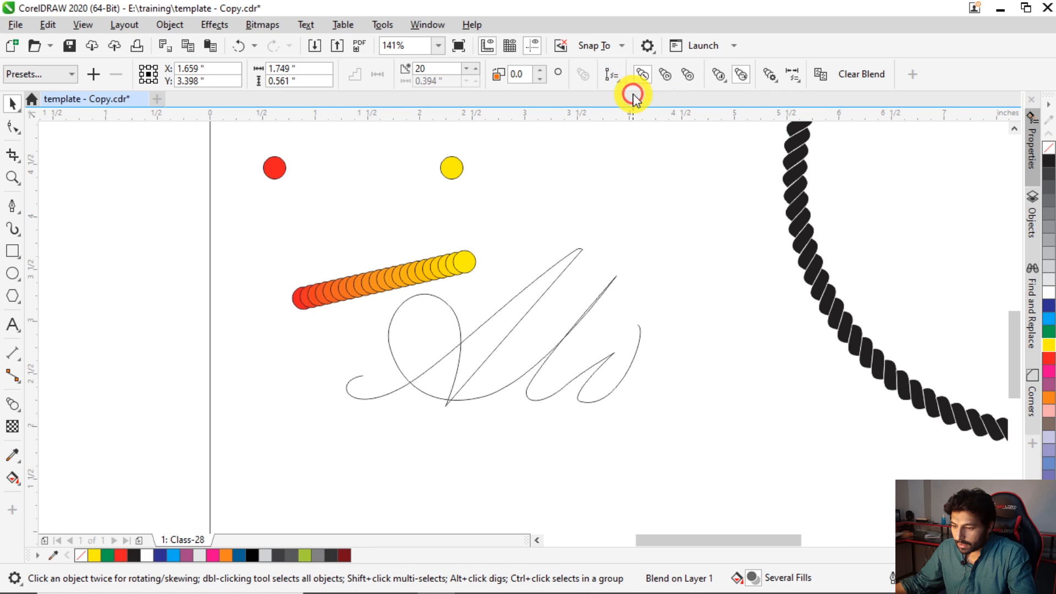
left_click(363, 395)
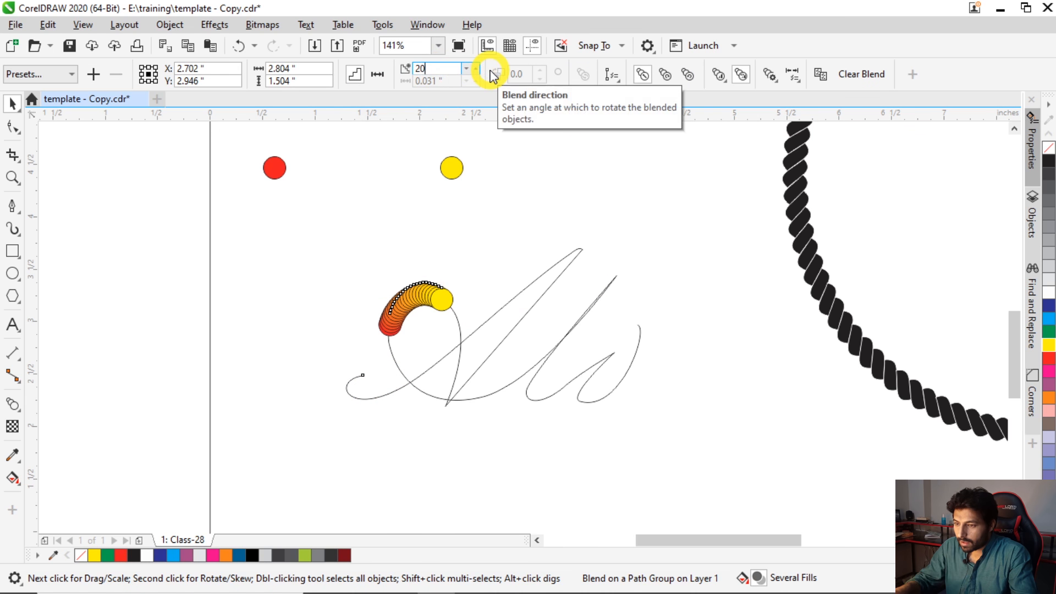
left_click(769, 75)
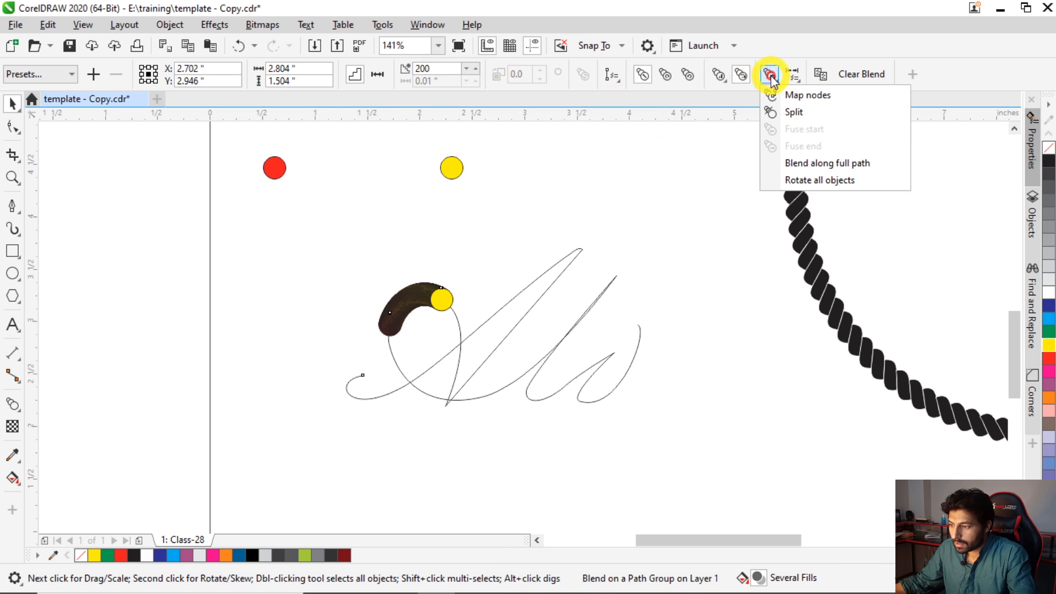
left_click(824, 164)
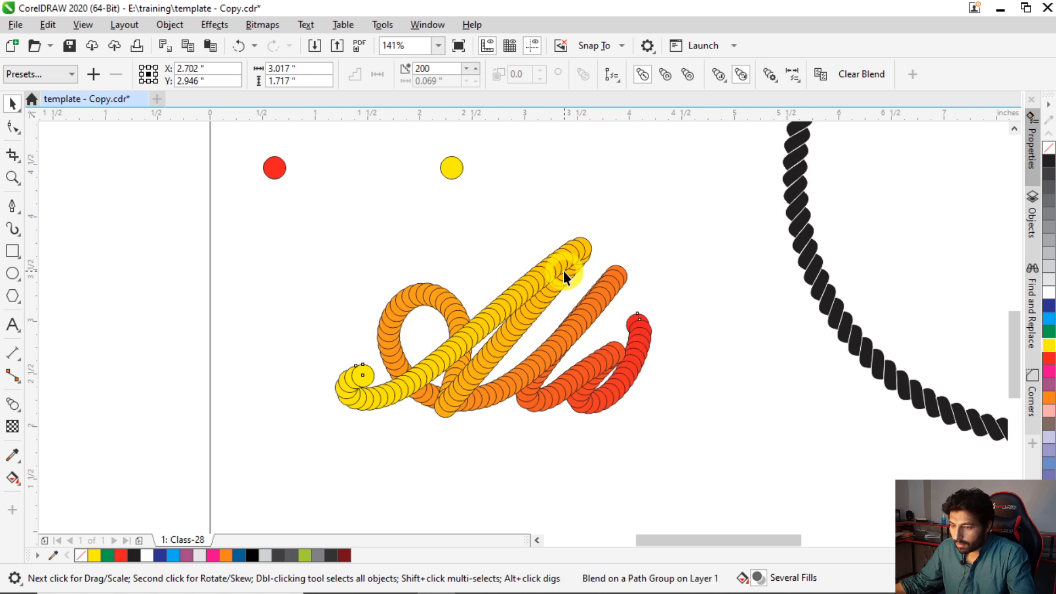
- Set the number of blend steps along the script curve to 500
left_click(452, 67)
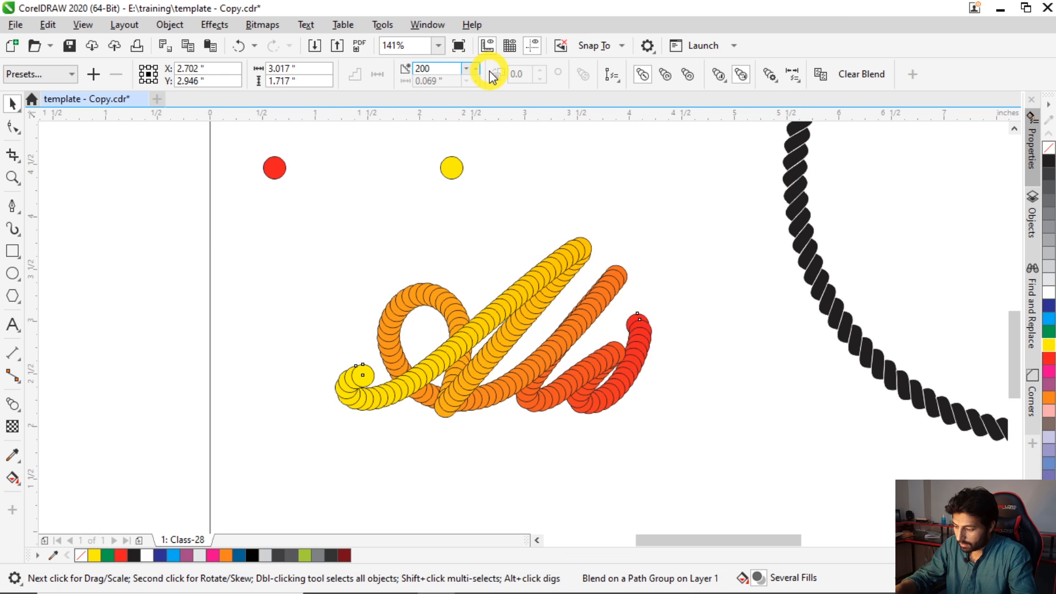
key("Left")
key("Left")
key("shift+Left")
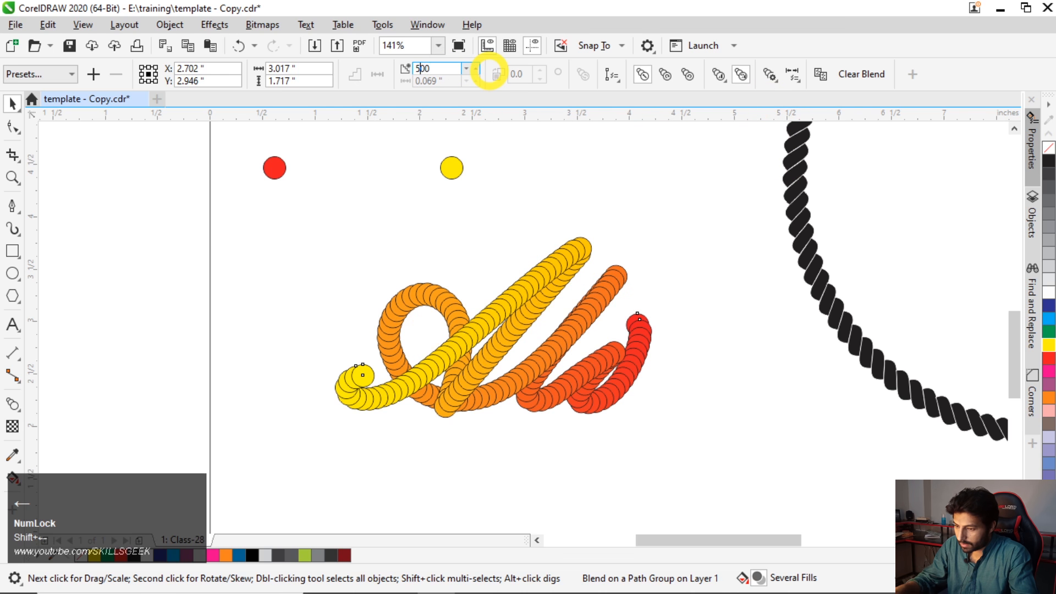
type("5")
key("Return")
- Remove the outlines from the original red and yellow circles
left_click(275, 169)
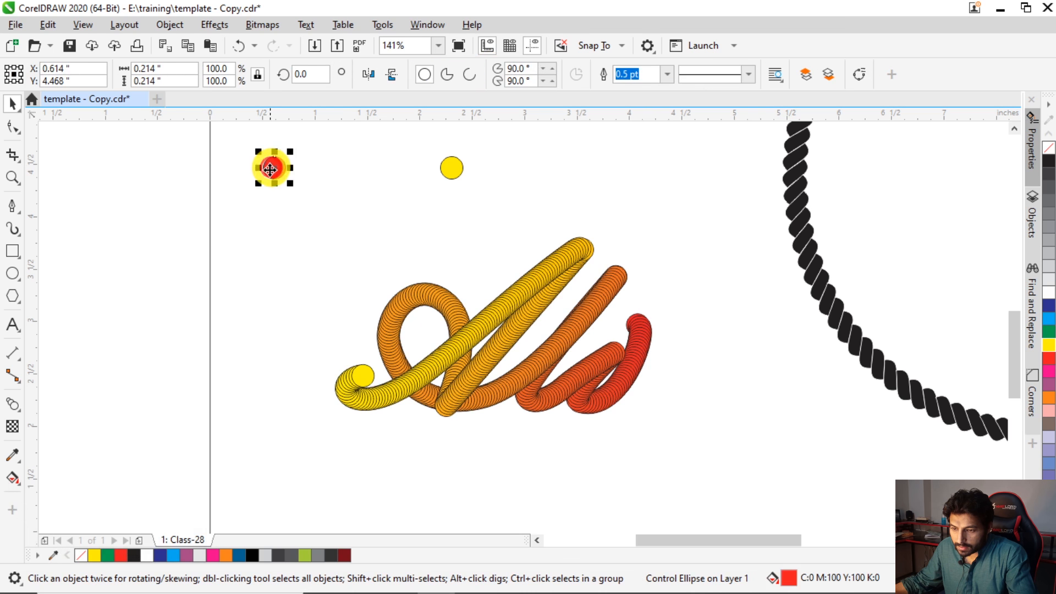
right_click(81, 555)
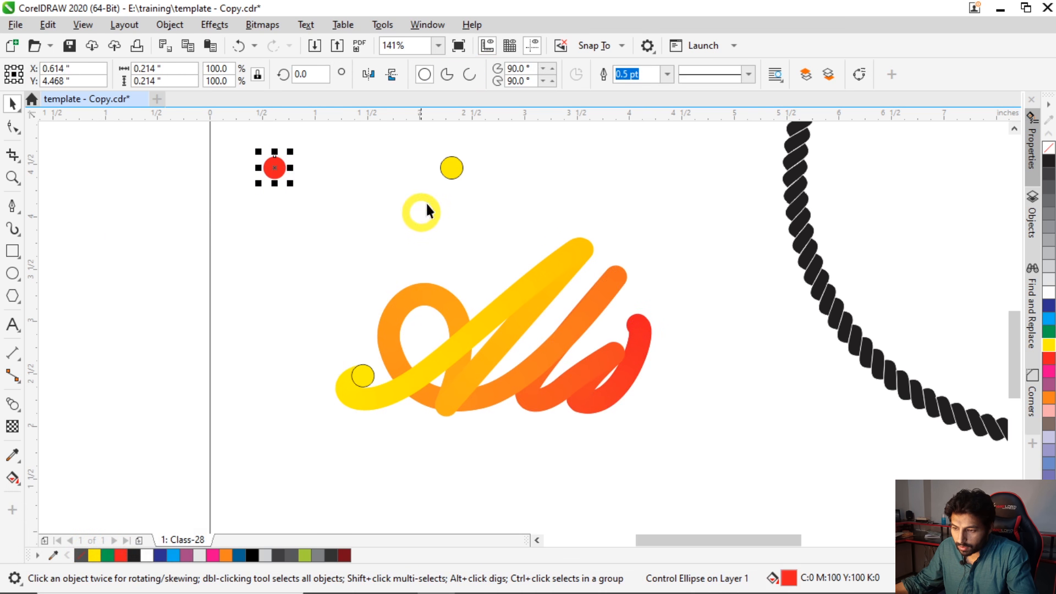
left_click(452, 177)
right_click(81, 554)
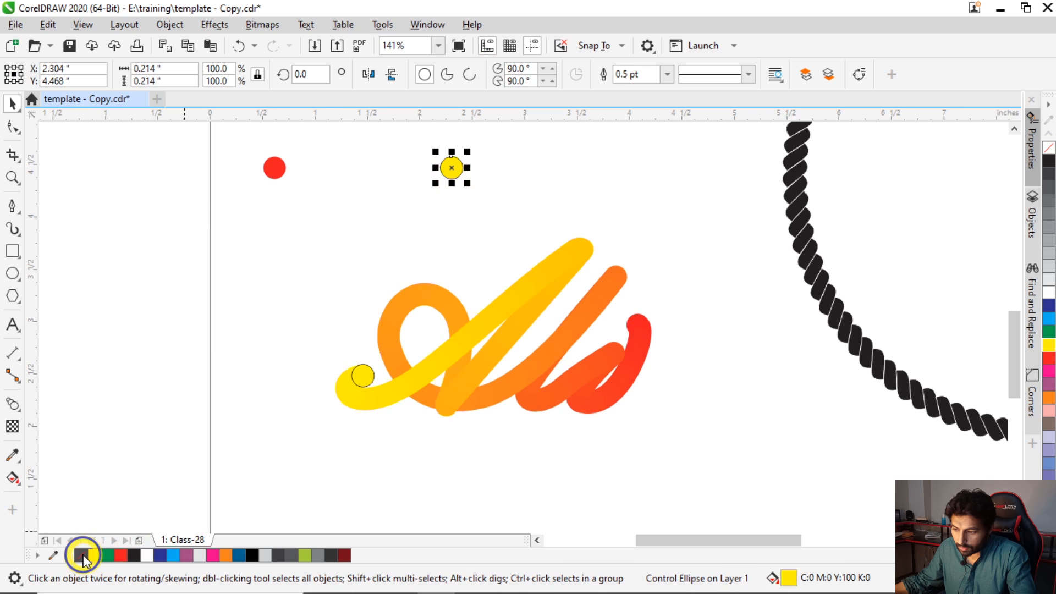
- Move the original red and yellow circles down, closer above the blended script lettering
scroll(293, 320, "down", 3)
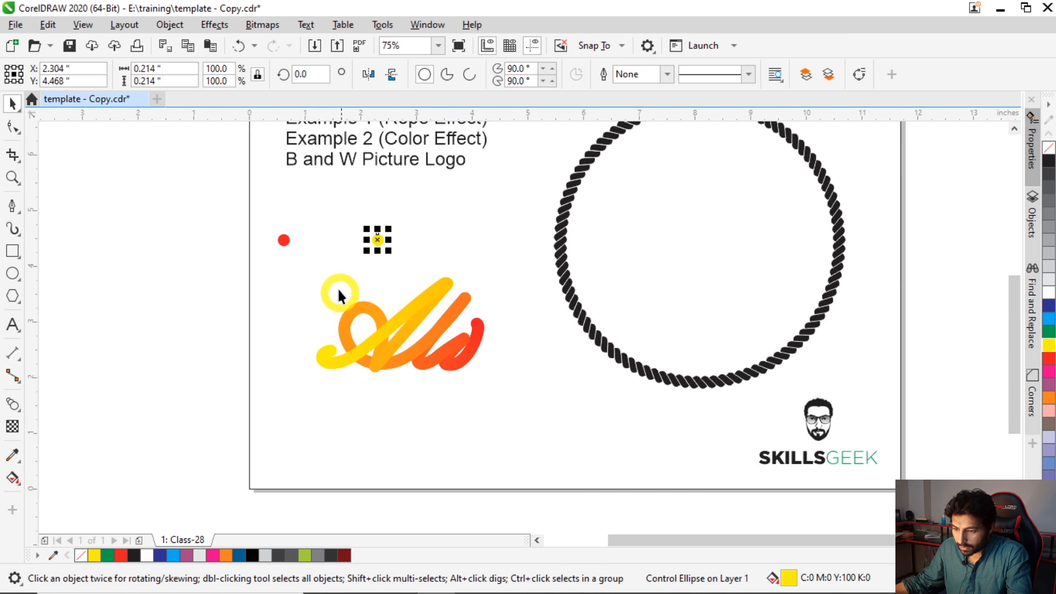
key("F2")
left_click_drag(265, 218, 532, 392)
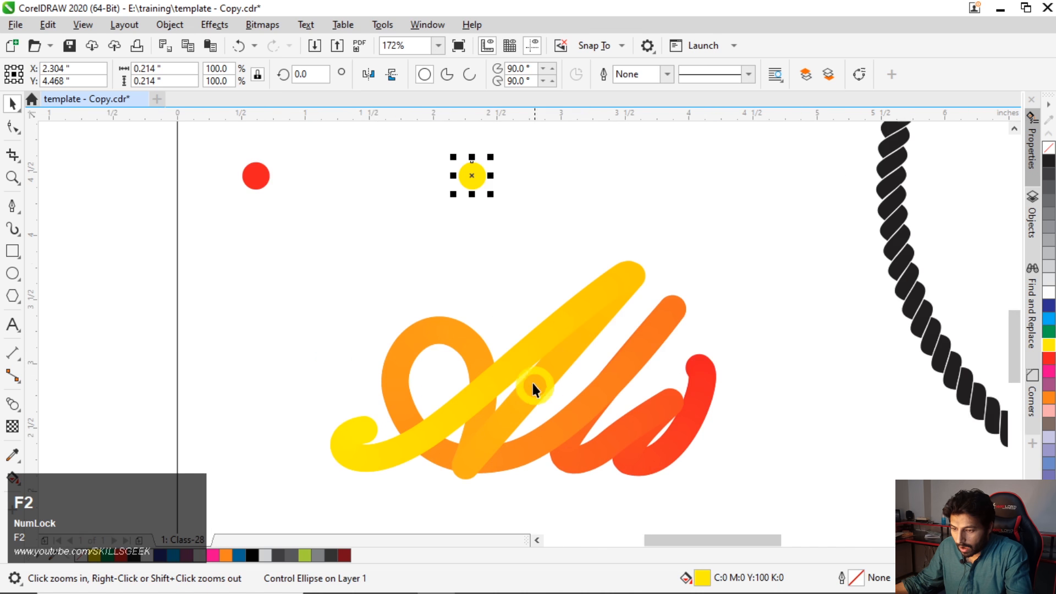
left_click(257, 183)
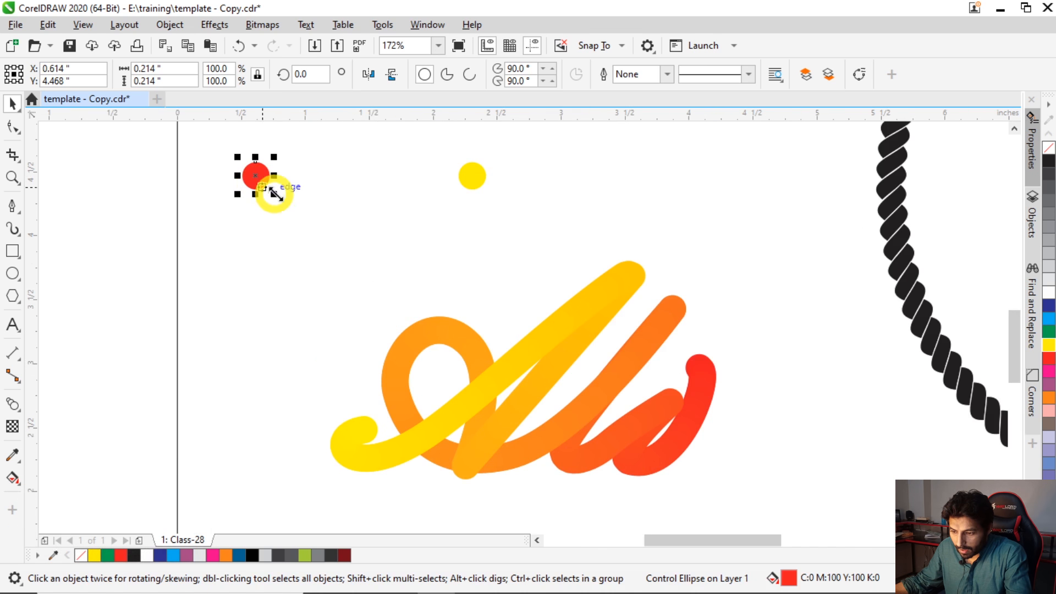
left_click_drag(256, 175, 345, 298)
left_click_drag(471, 176, 480, 282)
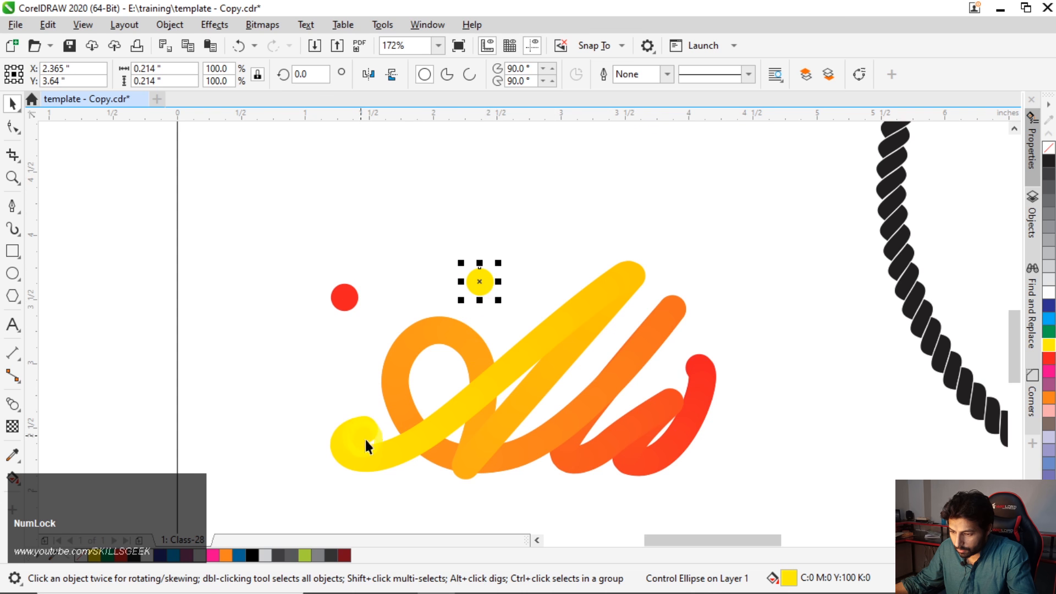
- Try shrinking the yellow circle to about 67.6 %, repeating the scaling, and enlarging the red circle to about 203.4 %
left_click_drag(498, 300, 494, 298)
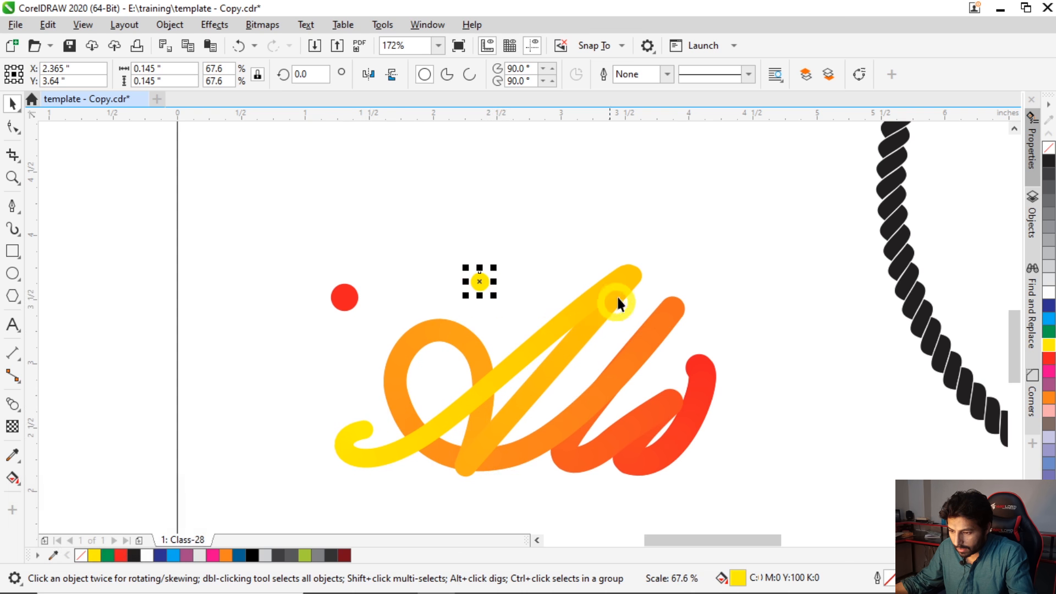
key("ctrl")
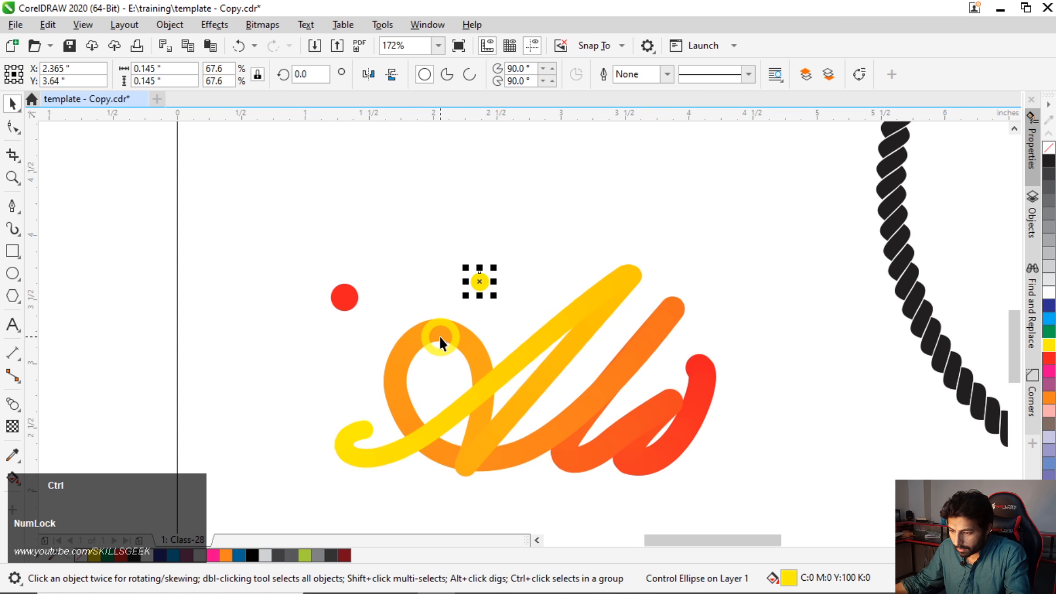
key("ctrl+r")
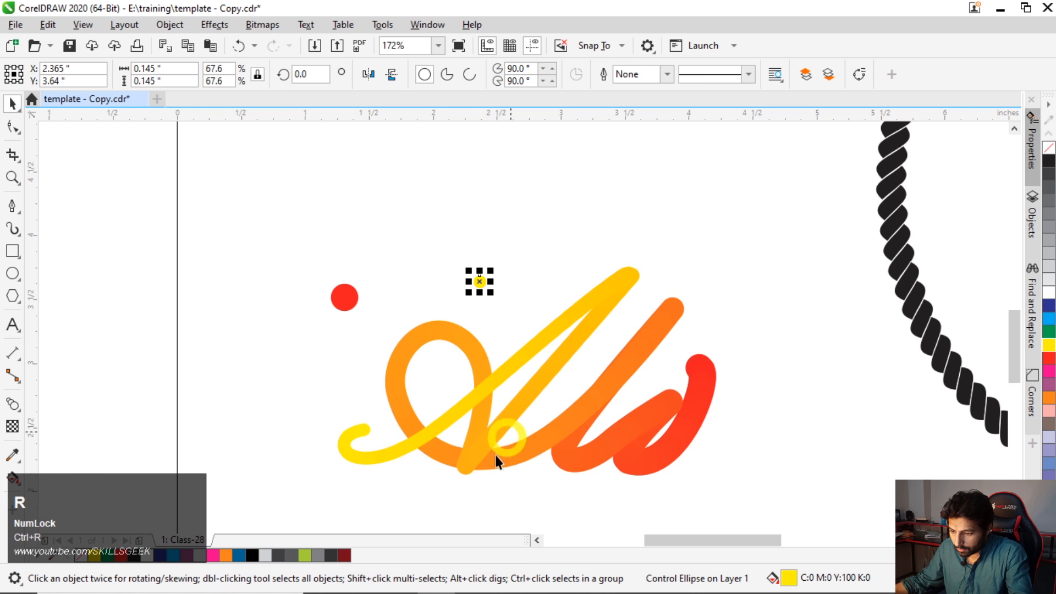
left_click(352, 300)
mouse_move(353, 300)
left_mouse_down()
mouse_move(358, 323)
mouse_move(367, 316)
mouse_move(378, 328)
left_mouse_up()
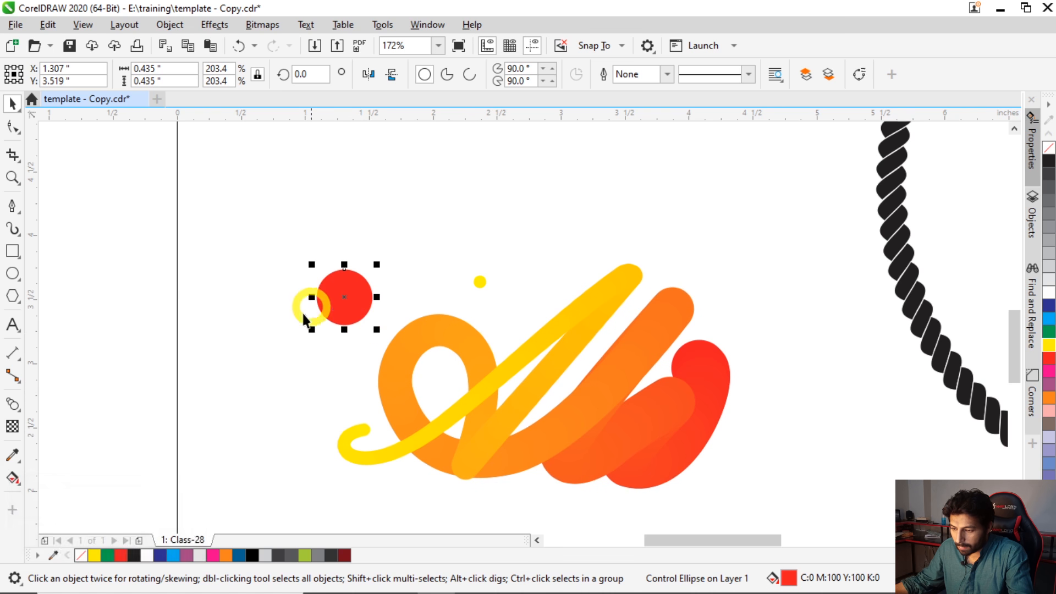
- Undo the size changes to the red and yellow circles
key("ctrl+z")
key("ctrl+z")
key("ctrl+z")
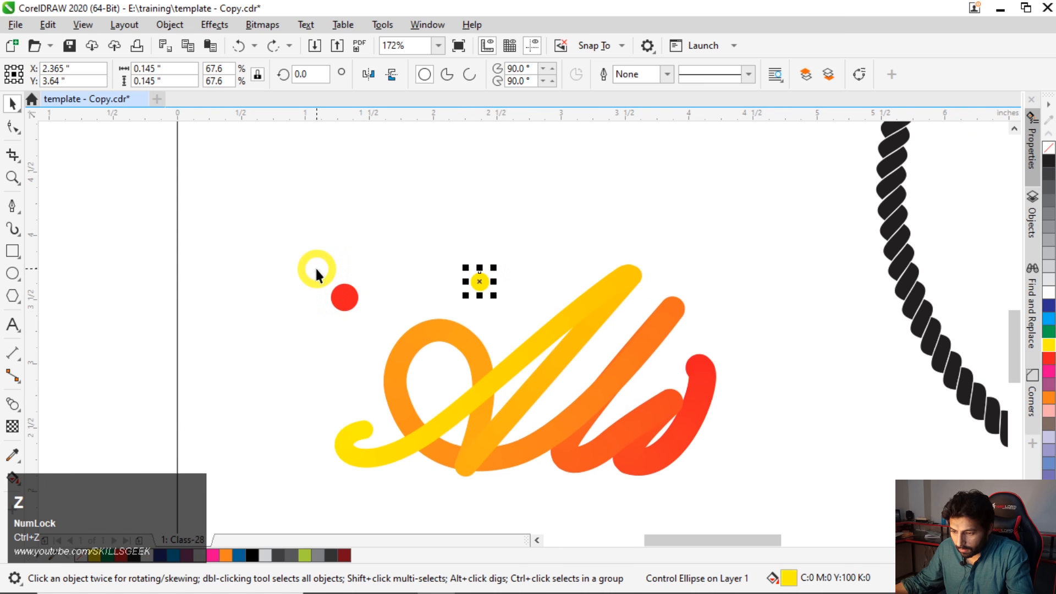
- Apply a diagonal red-to-white fountain fill to the original red circle, running toward its lower left
left_click(339, 318)
key("F2")
left_click_drag(258, 185, 764, 509)
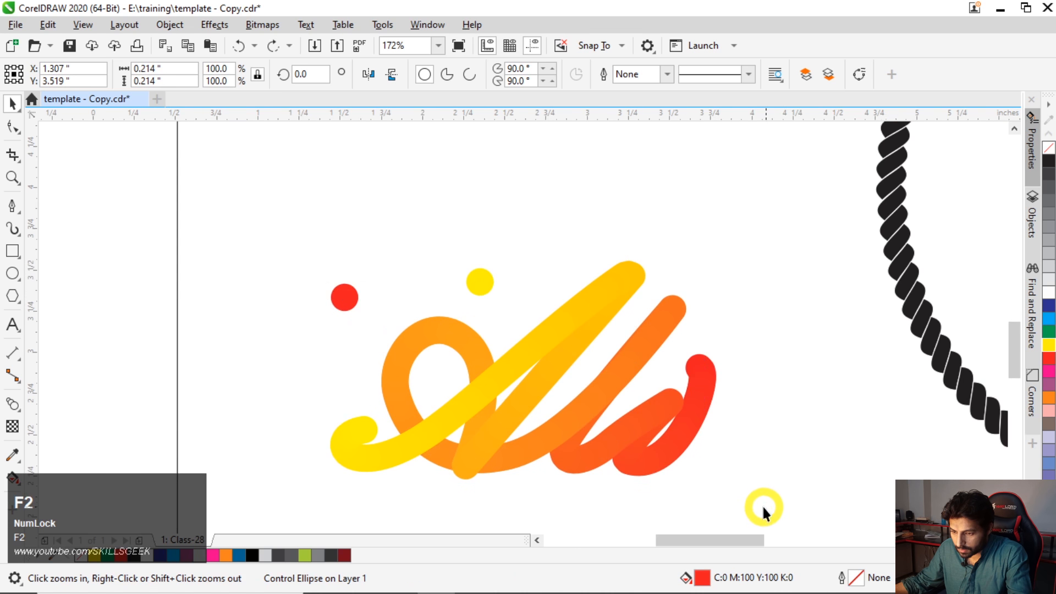
key("g")
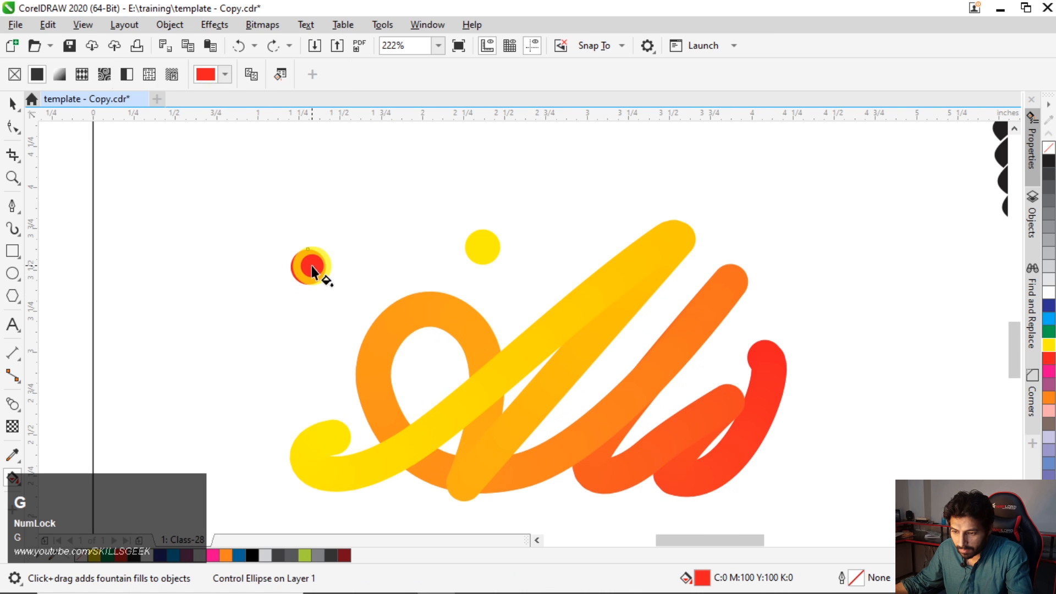
left_click_drag(312, 266, 291, 292)
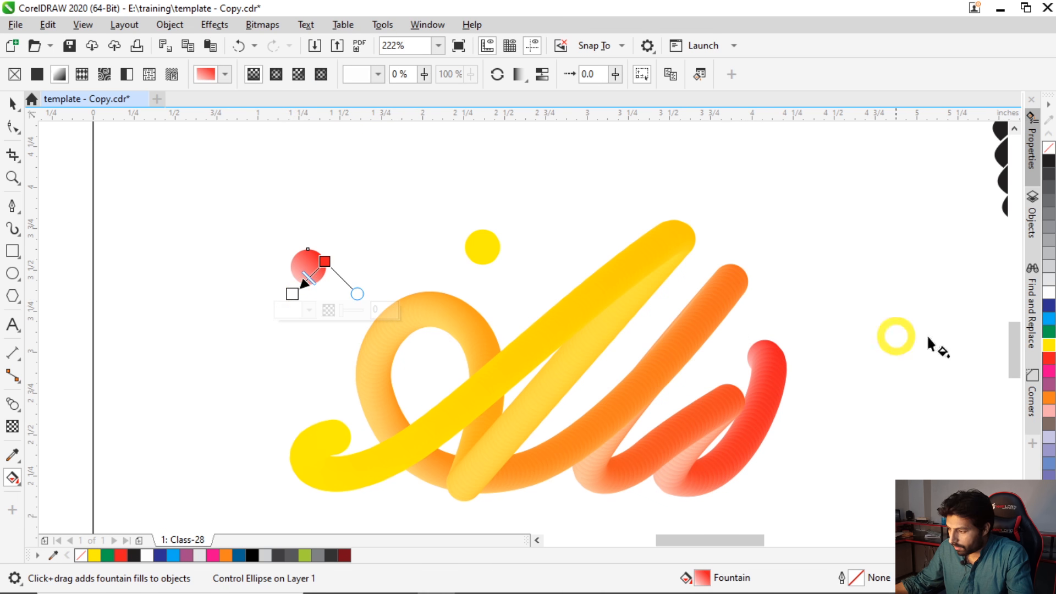
- Try orange as the end colour of the red circle's fountain fill, undo it and use light blue instead
left_click(1049, 398)
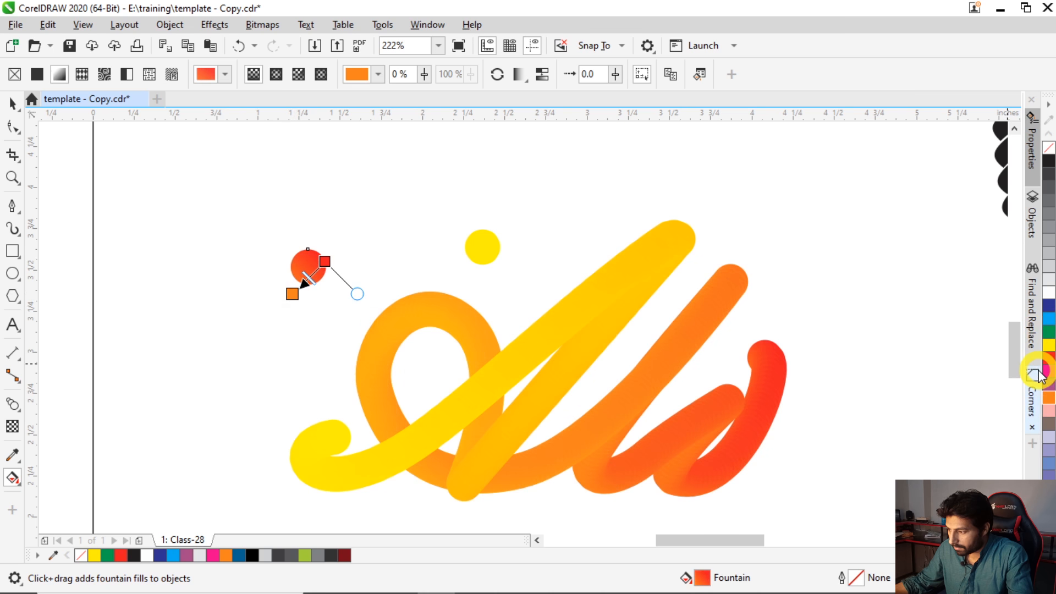
key("ctrl+z")
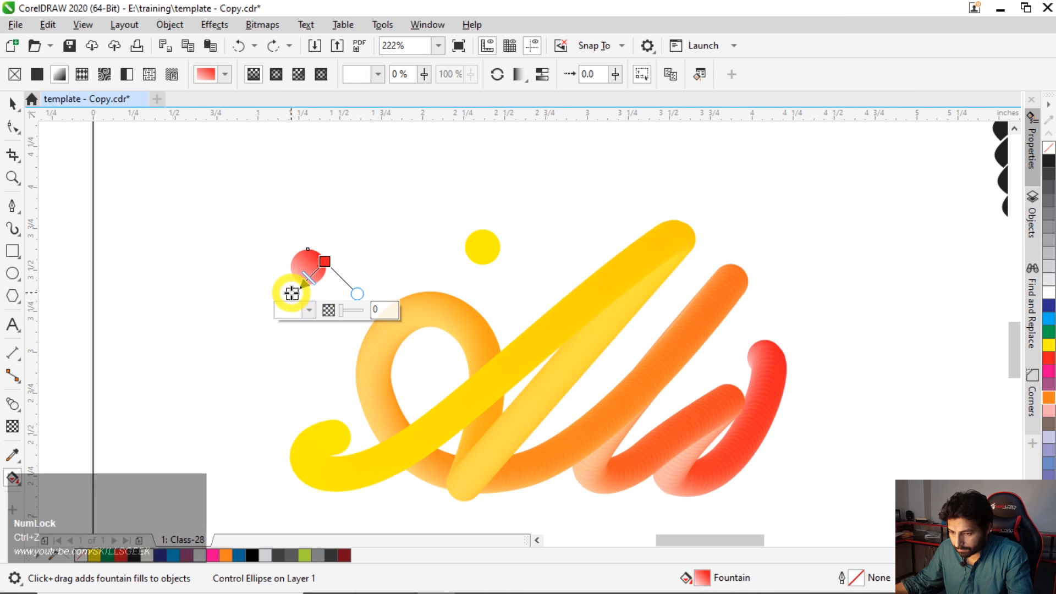
left_click(1050, 324)
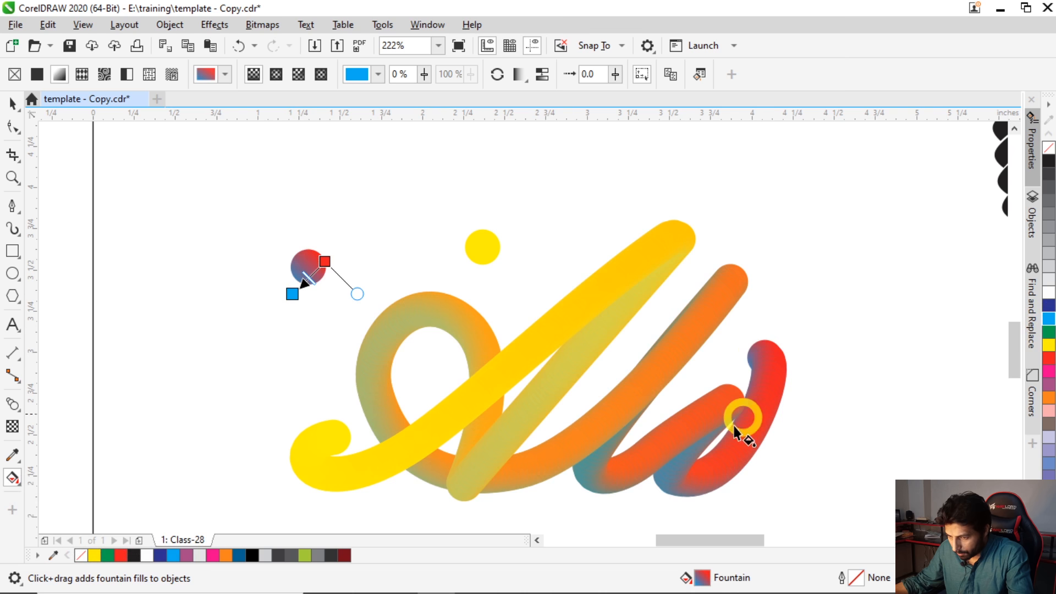
- Apply a near-vertical fountain fill to the original yellow circle, running from yellow down to green
left_click(482, 243)
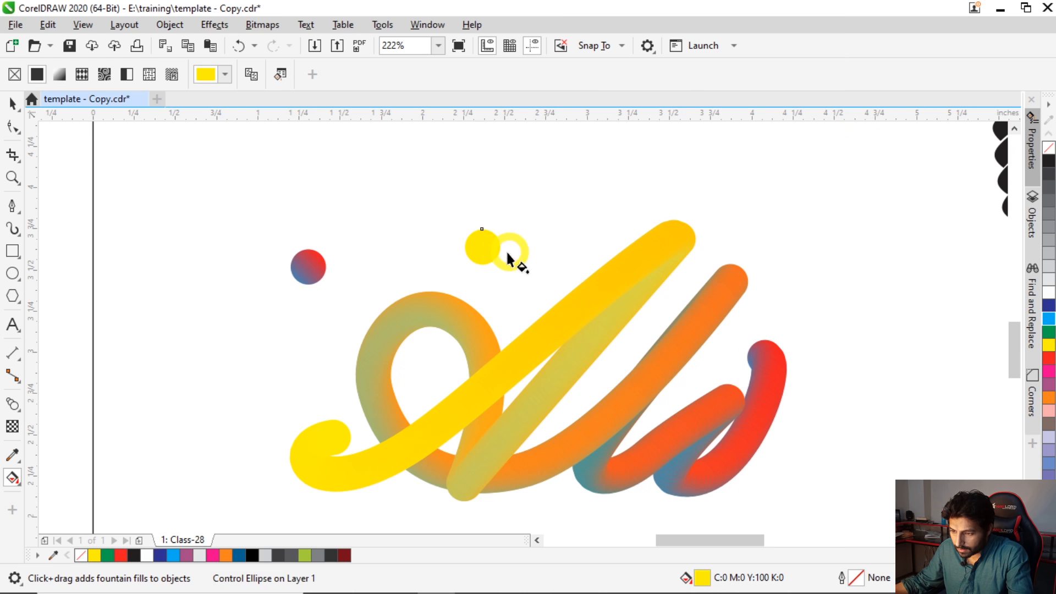
left_click_drag(487, 238, 482, 265)
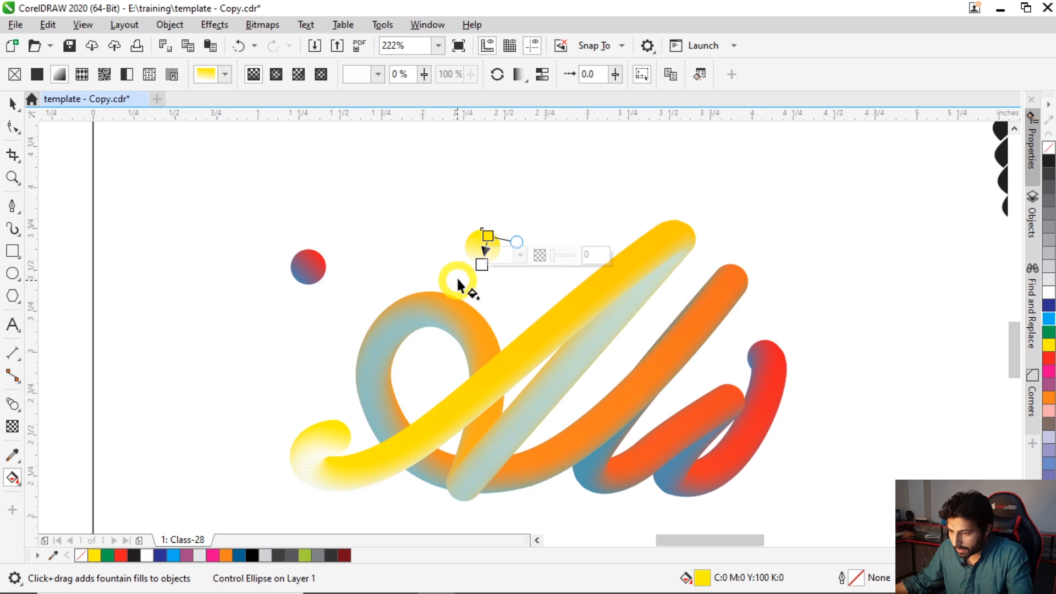
left_click(481, 265)
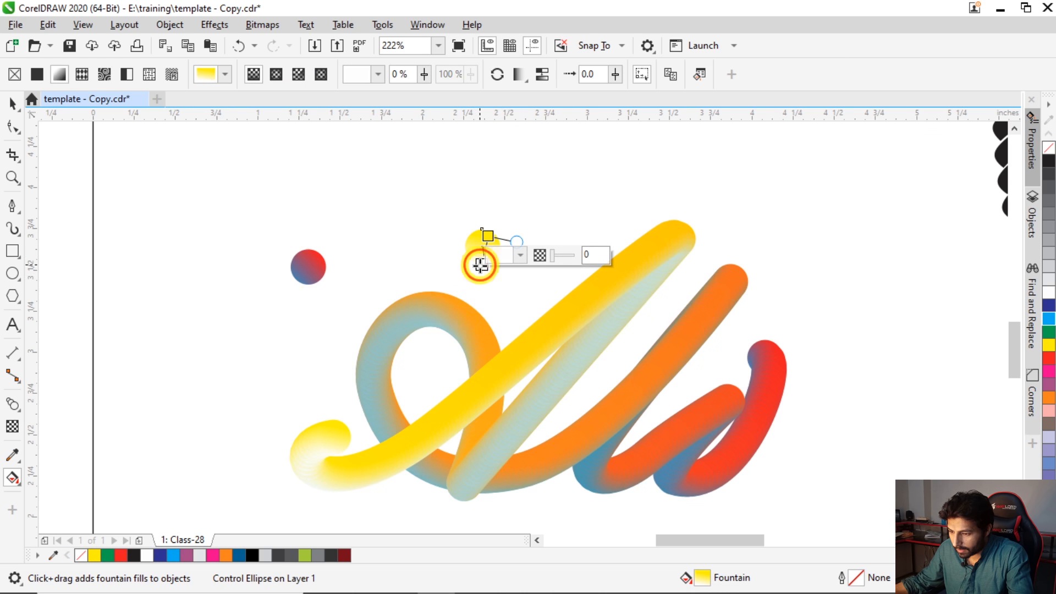
left_click(1049, 332)
- Move the yellow-green circle to the left of the script lettering, beside the start of the curve
scroll(407, 251, "down", 3)
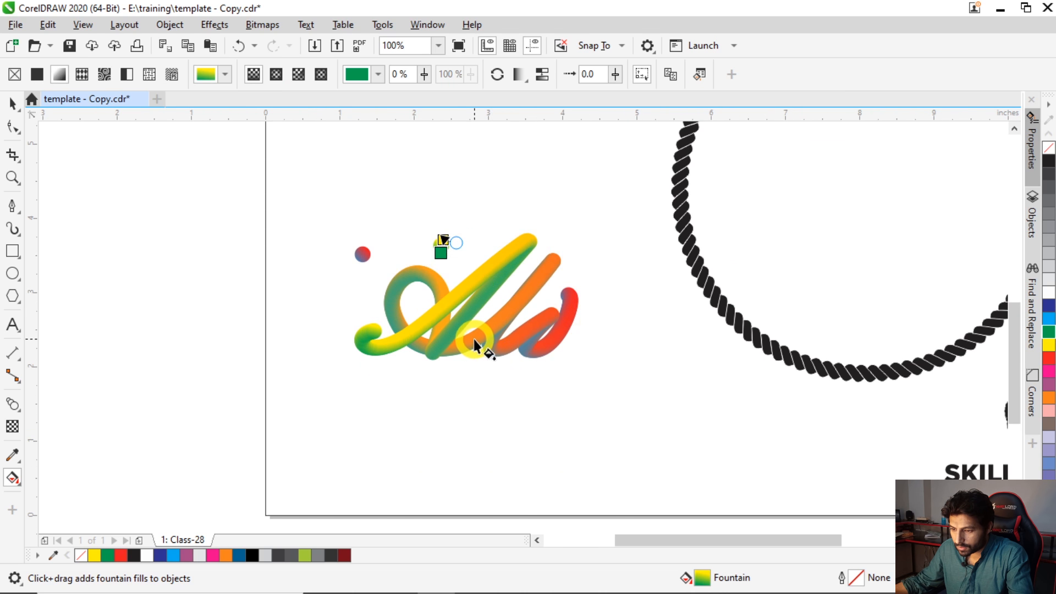
key("space")
key("Escape")
left_click_drag(408, 264, 325, 307)
key("F2")
left_click_drag(291, 205, 630, 403)
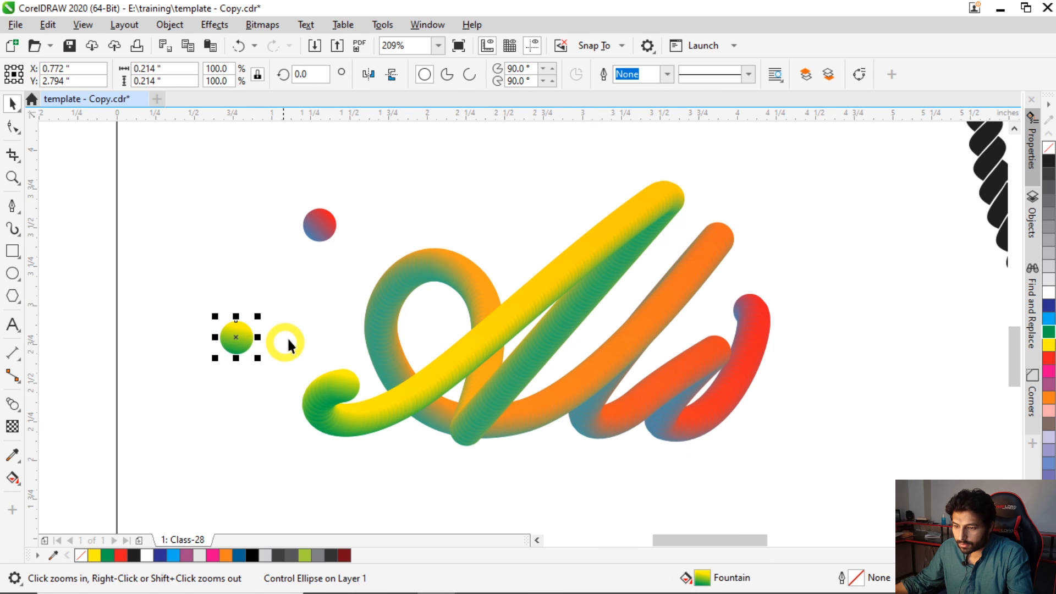
- Set the number of steps of the script blend to 1000
left_click(515, 320)
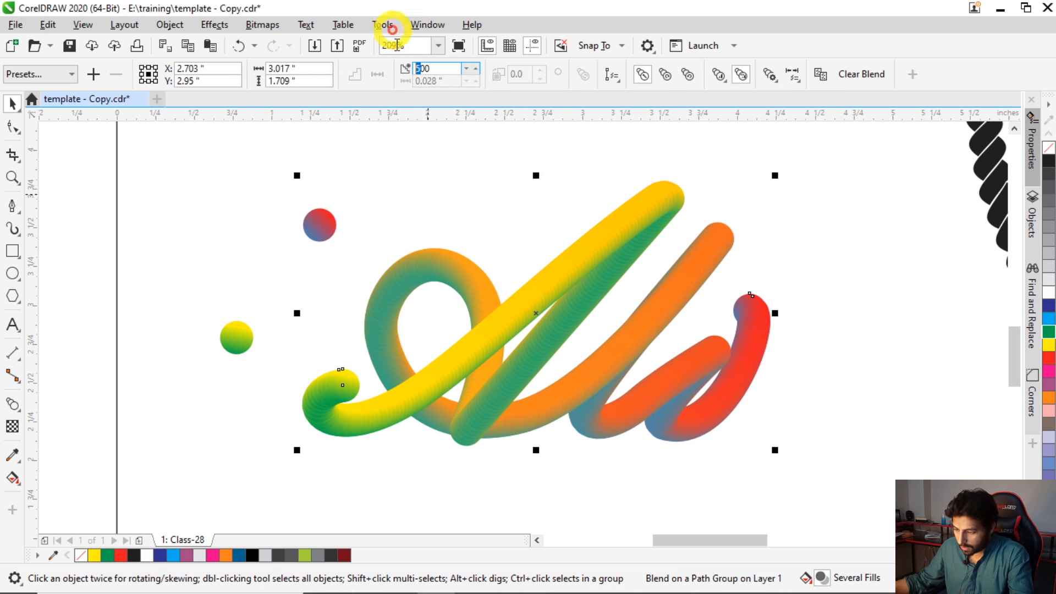
type("1000")
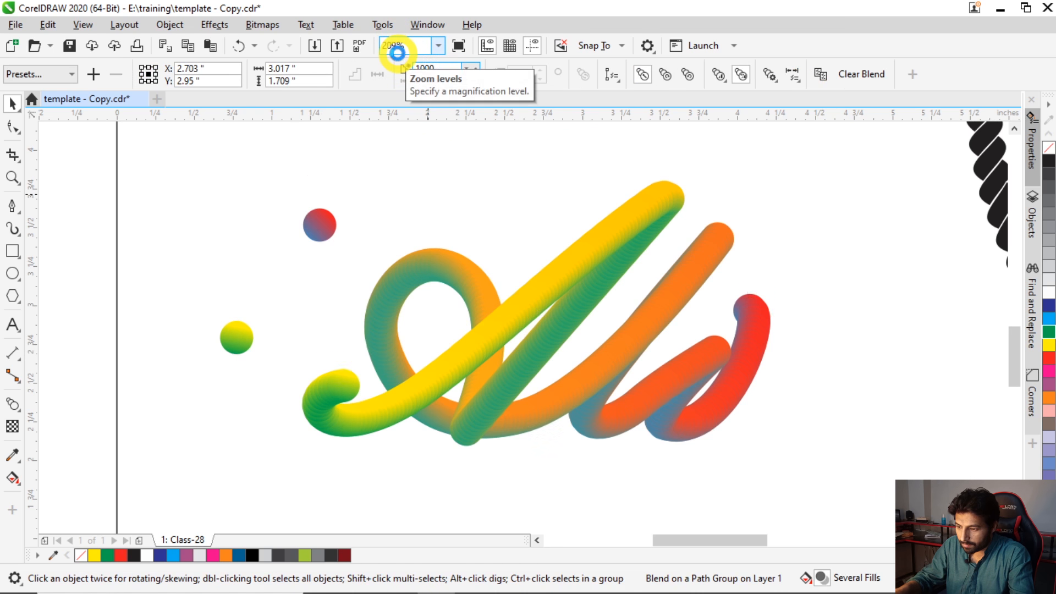
key("Return")
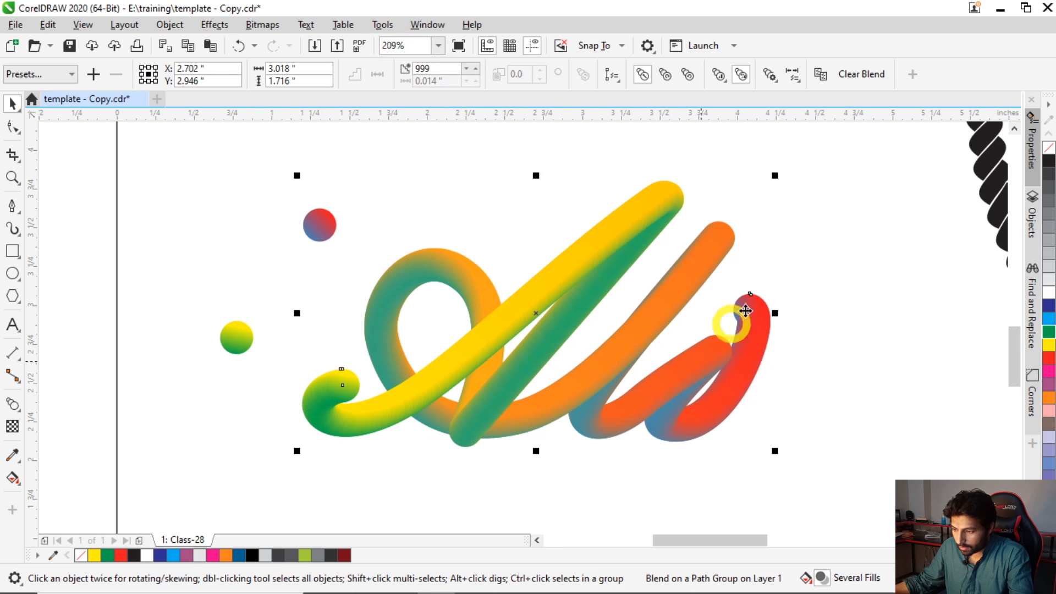
- Reposition the red start point of the red-blue circle's fountain fill just above the circle's upper edge
left_click(318, 240)
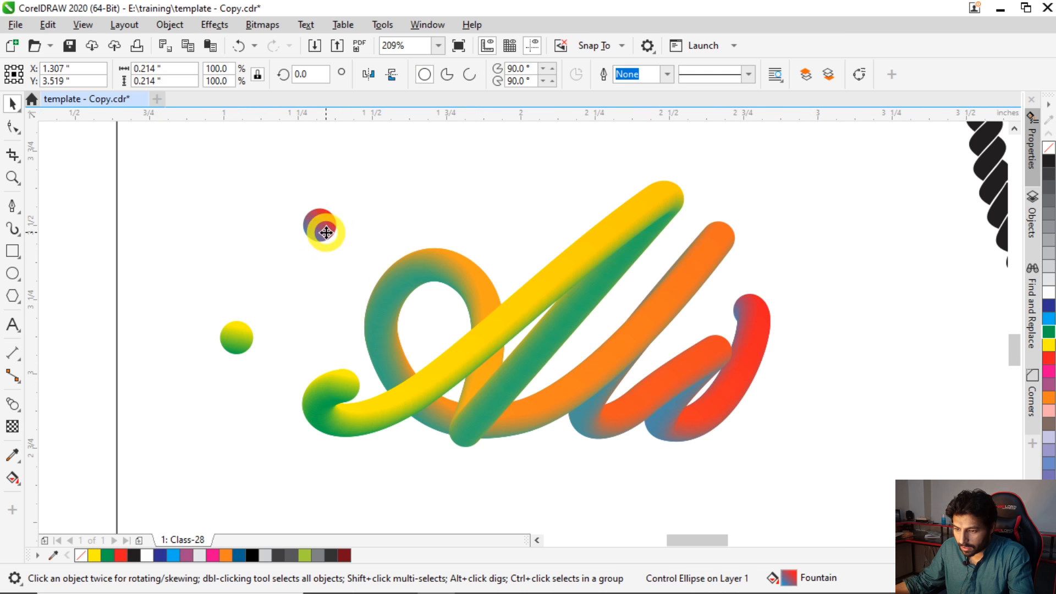
scroll(323, 226, "up", 3)
key("g")
left_click_drag(344, 211, 333, 181)
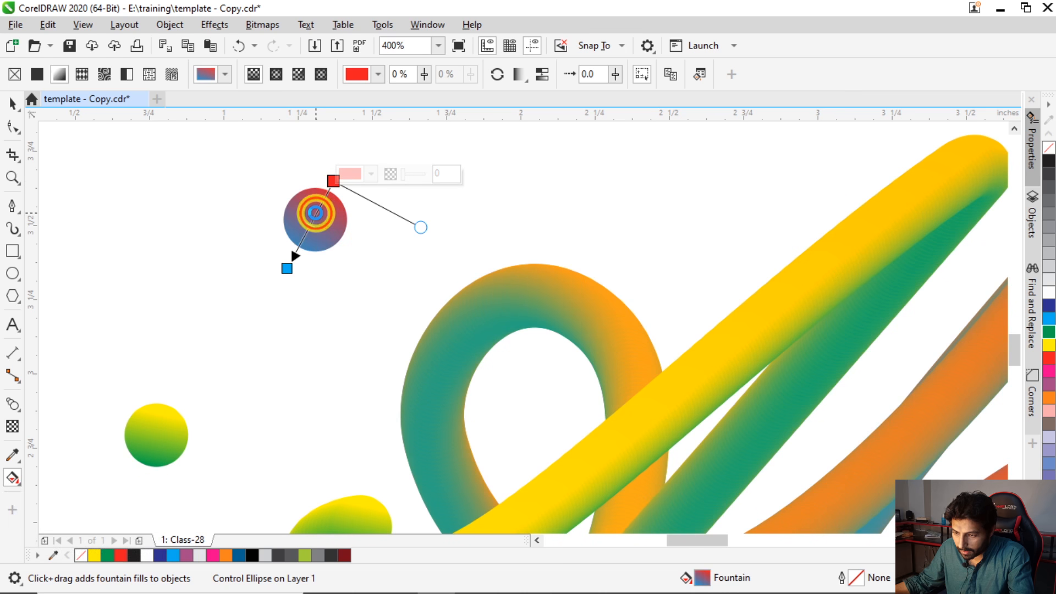
- Add a white colour node near the middle of the red-blue circle's fountain fill
left_click(315, 215)
double_click(315, 214)
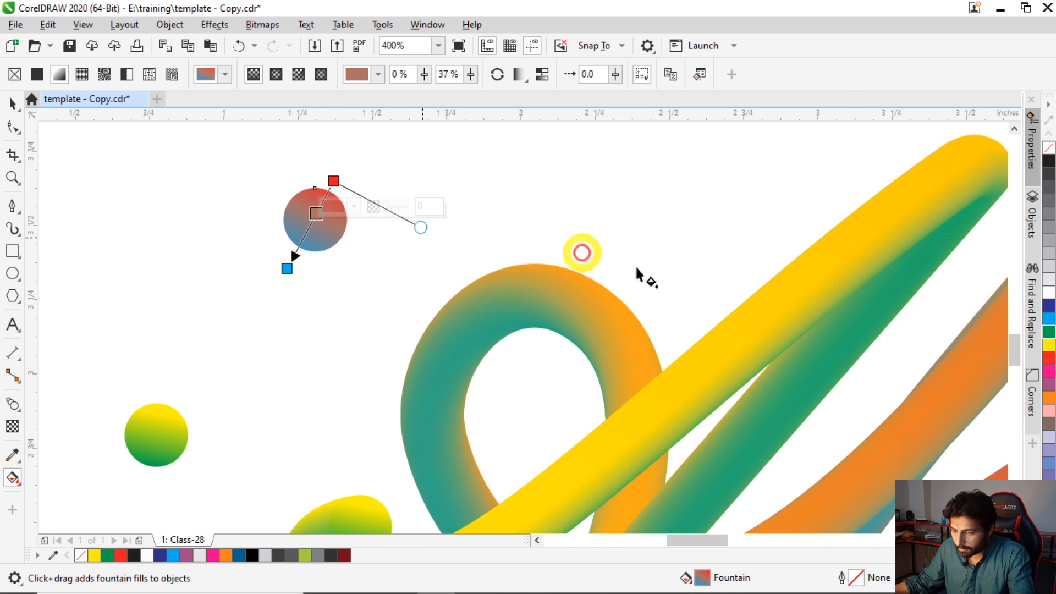
left_click(1050, 293)
left_click(12, 104)
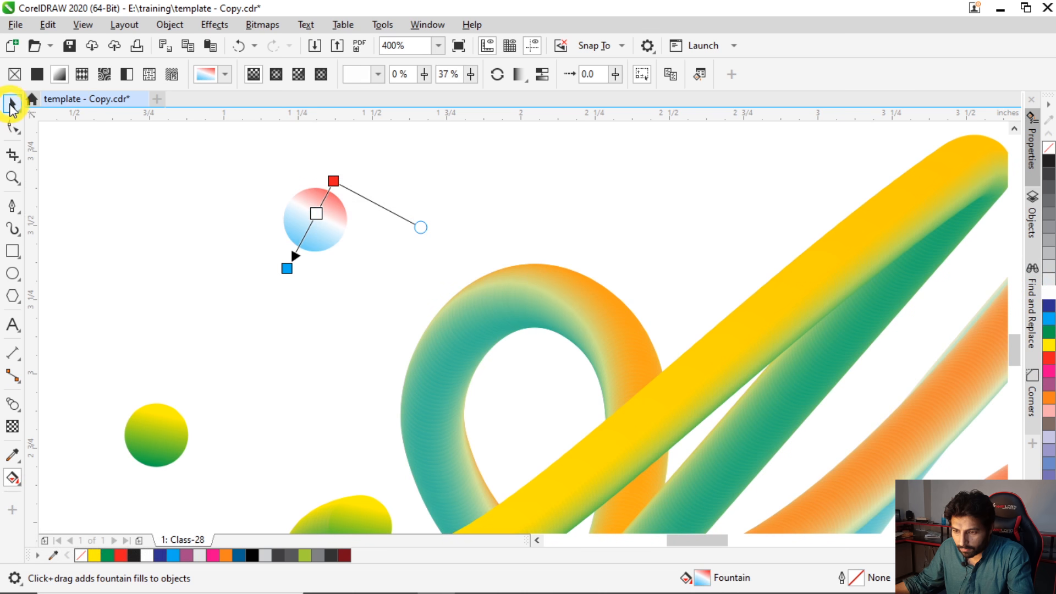
- Shrink the red-white-blue circle proportionally and squash the yellow-green circle to 50% of its height
scroll(157, 208, "down", 2)
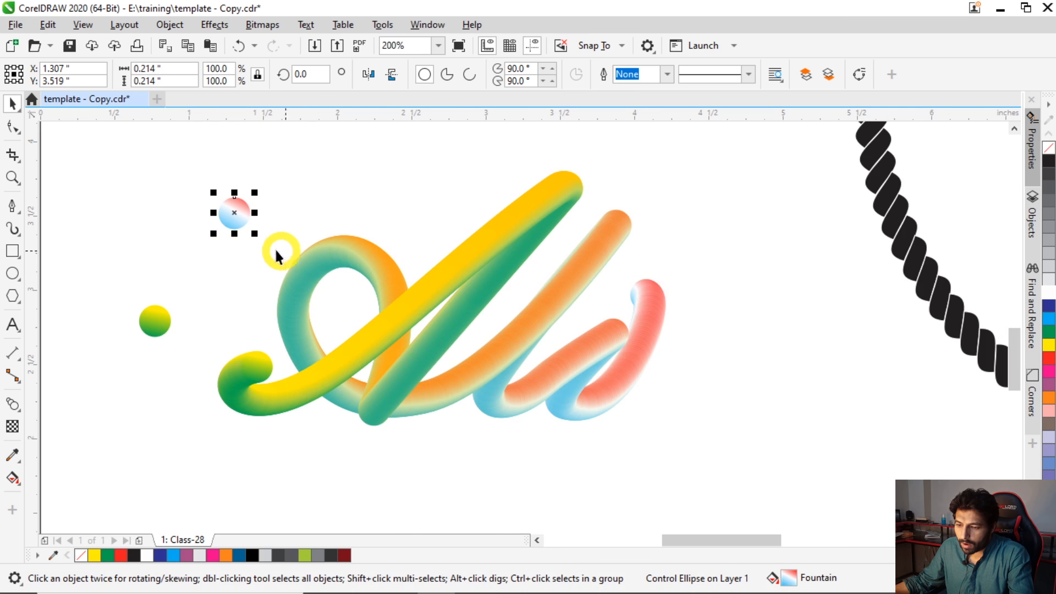
mouse_move(254, 234)
left_mouse_down()
mouse_move(264, 244)
mouse_move(247, 231)
left_mouse_up()
left_click(154, 318)
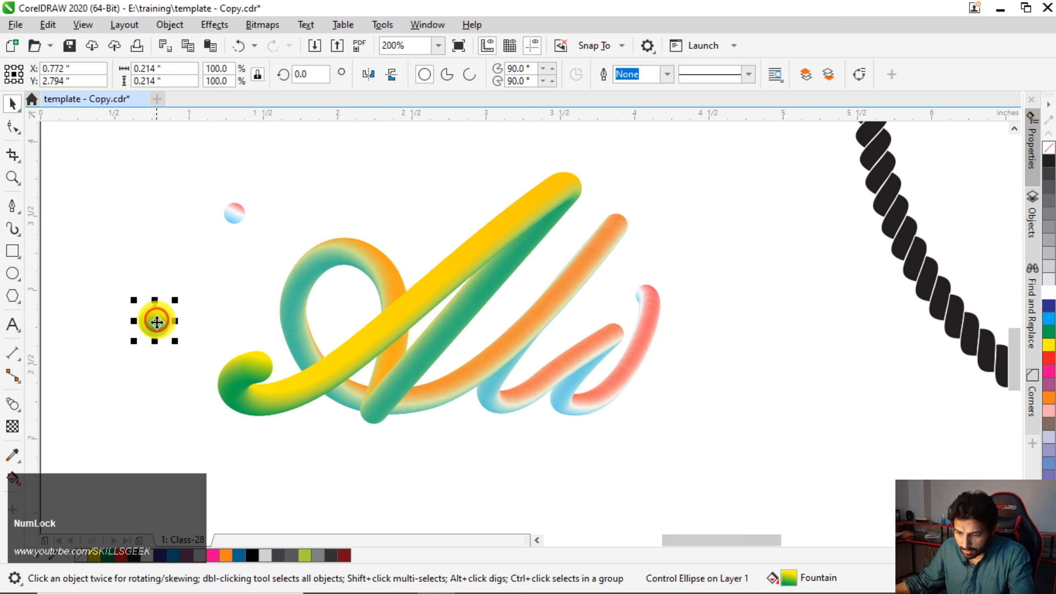
left_click_drag(155, 300, 155, 313)
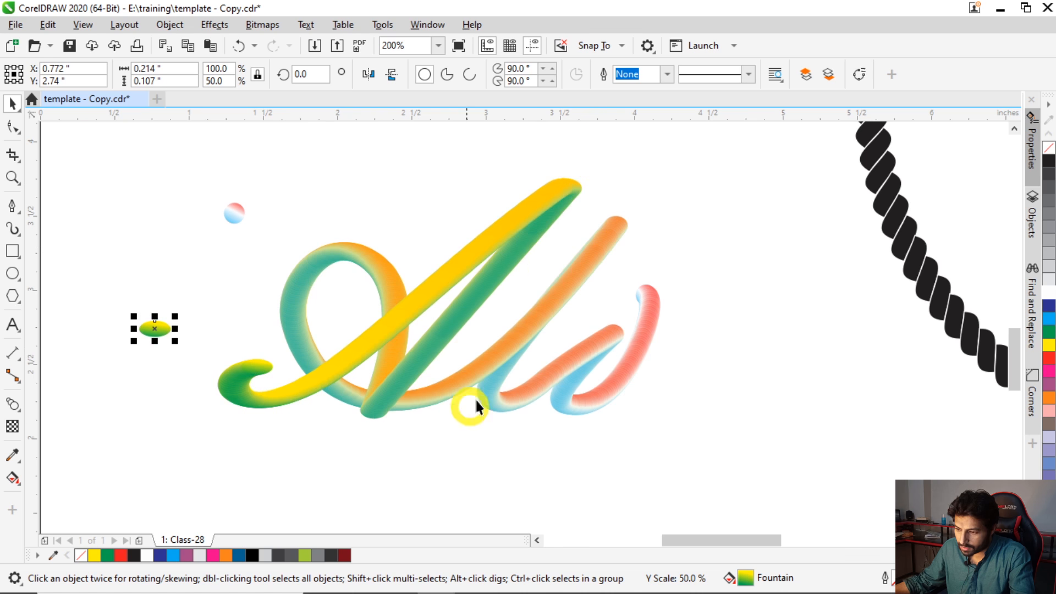
scroll(299, 337, "down", 1)
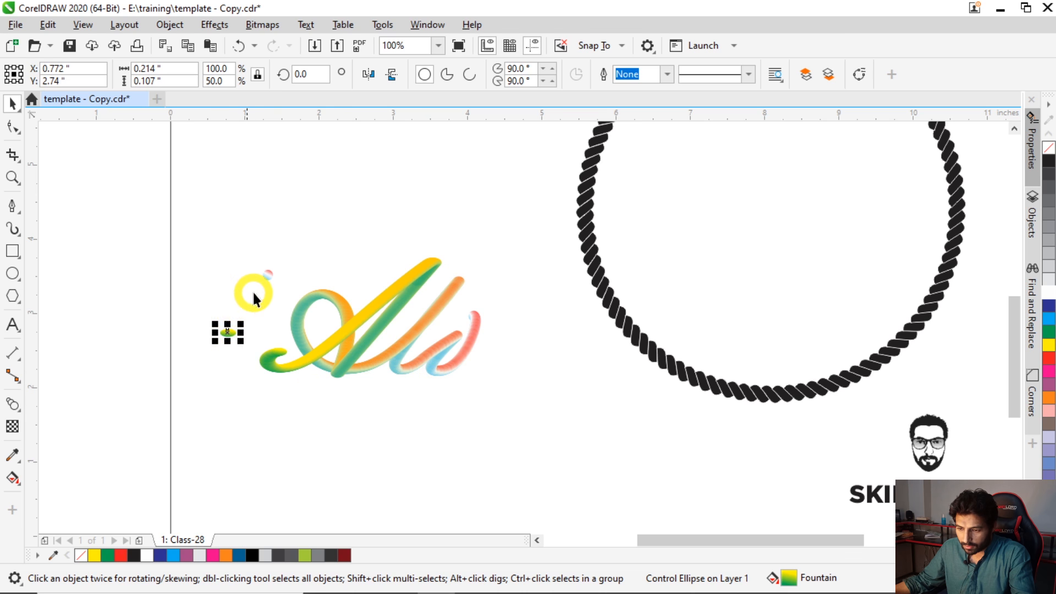
scroll(276, 343, "up", 2)
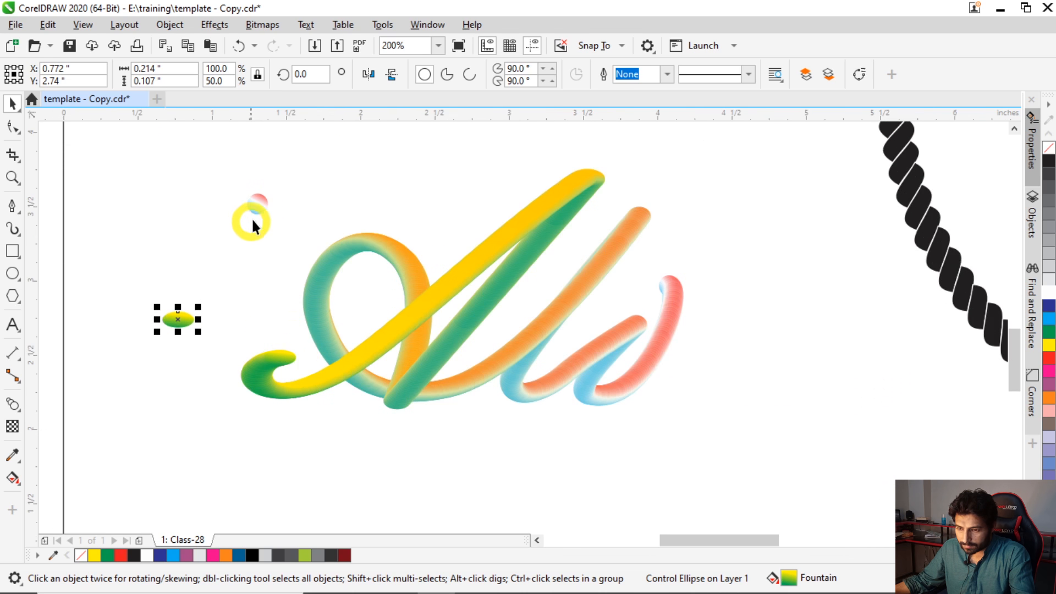
- Undo the resizing of both circles and the white colour in the red-blue circle's fountain fill
key("ctrl+z")
key("ctrl+z")
key("ctrl+z")
key("ctrl+z")
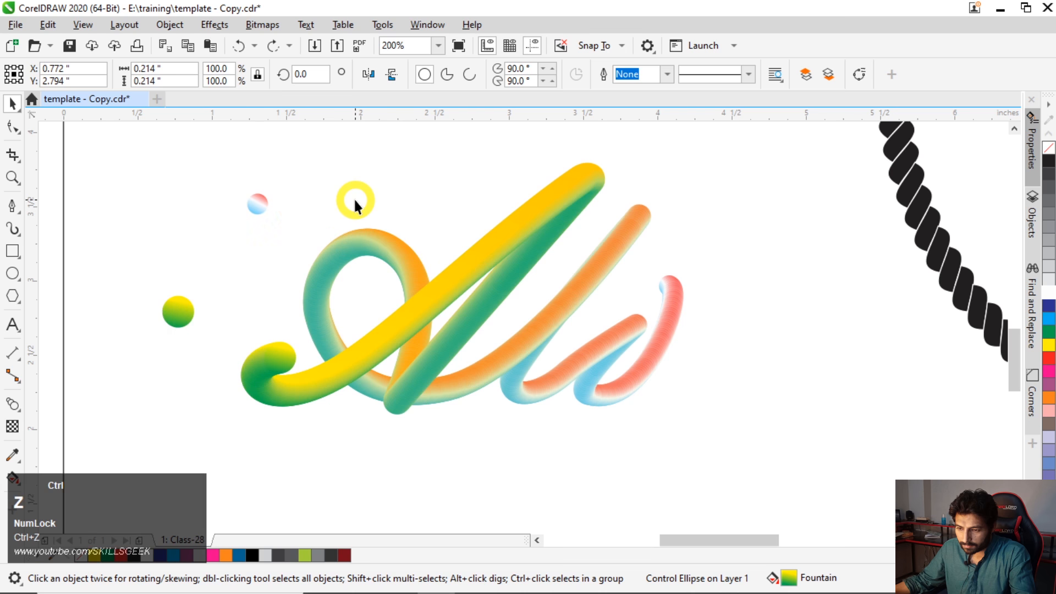
key("ctrl+z")
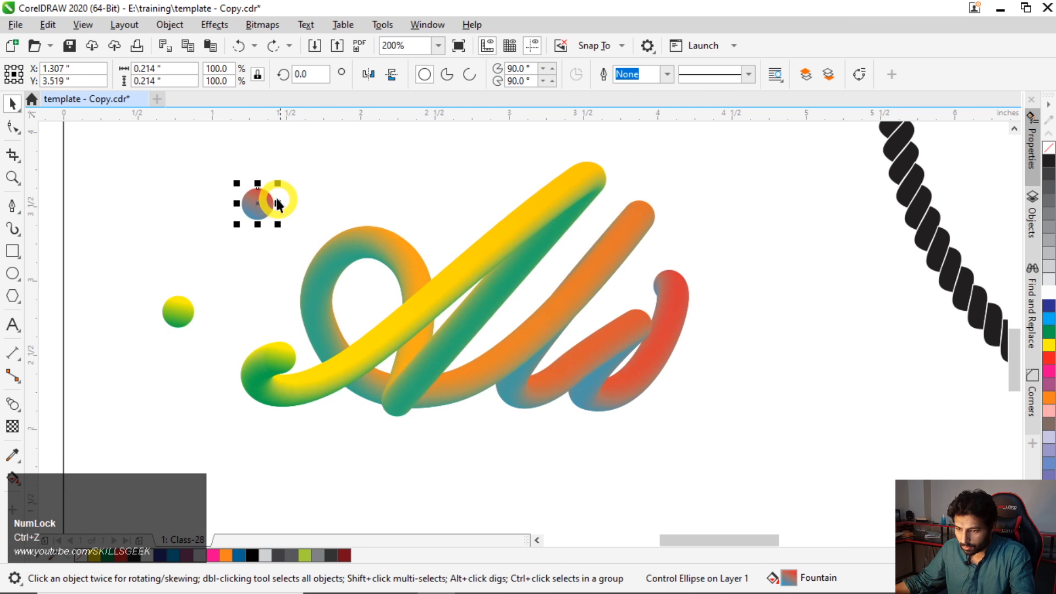
- Place the red-blue circle as a dot above the script's final stroke and the yellow-green circle above its starting curl
left_click_drag(257, 202, 678, 246)
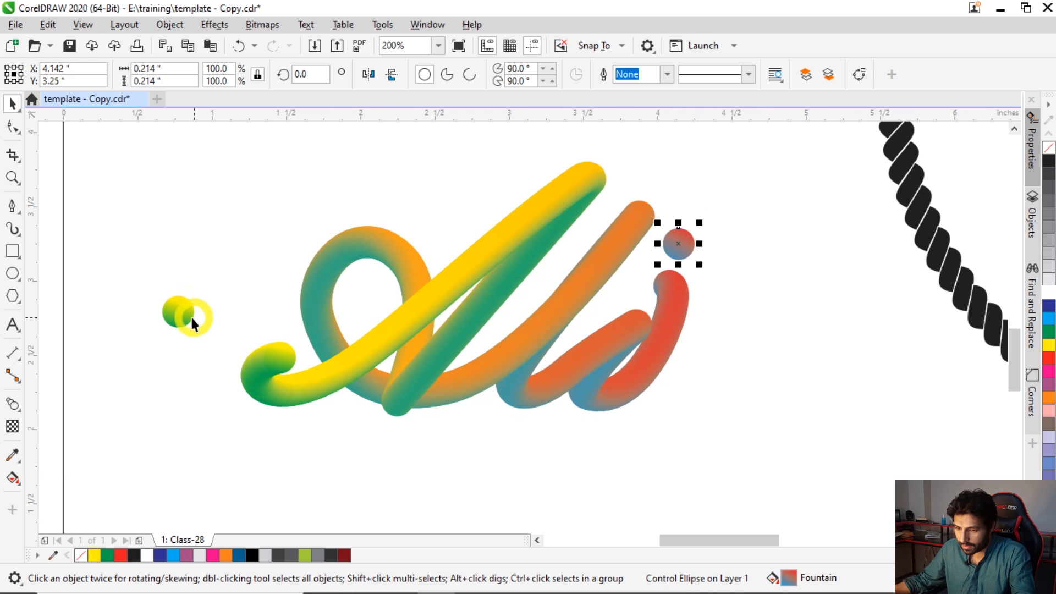
left_click_drag(179, 313, 273, 315)
left_click(262, 236)
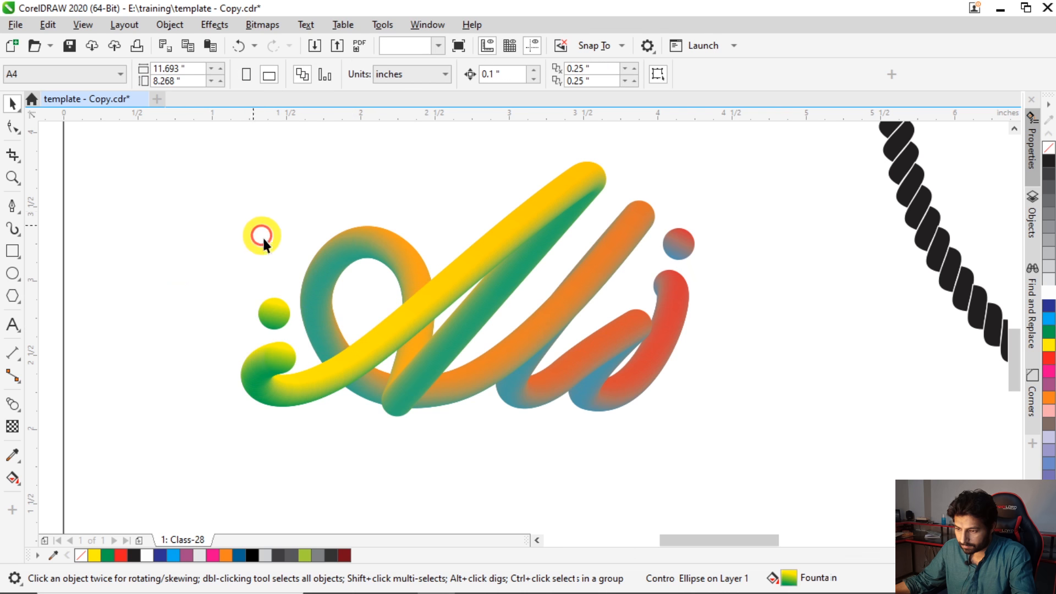
- Move the script lettering together with its two dots into the lower part of the rope circle and show the whole page
scroll(259, 247, "down", 2)
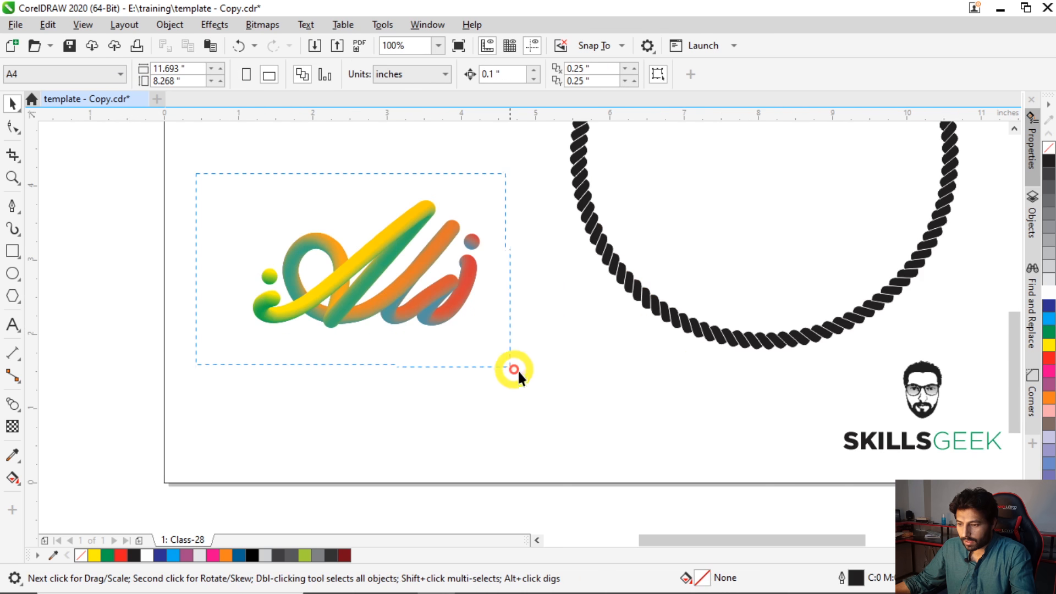
left_click_drag(514, 369, 516, 370)
left_click_drag(370, 273, 767, 226)
left_click(552, 383)
key("shift+F4")
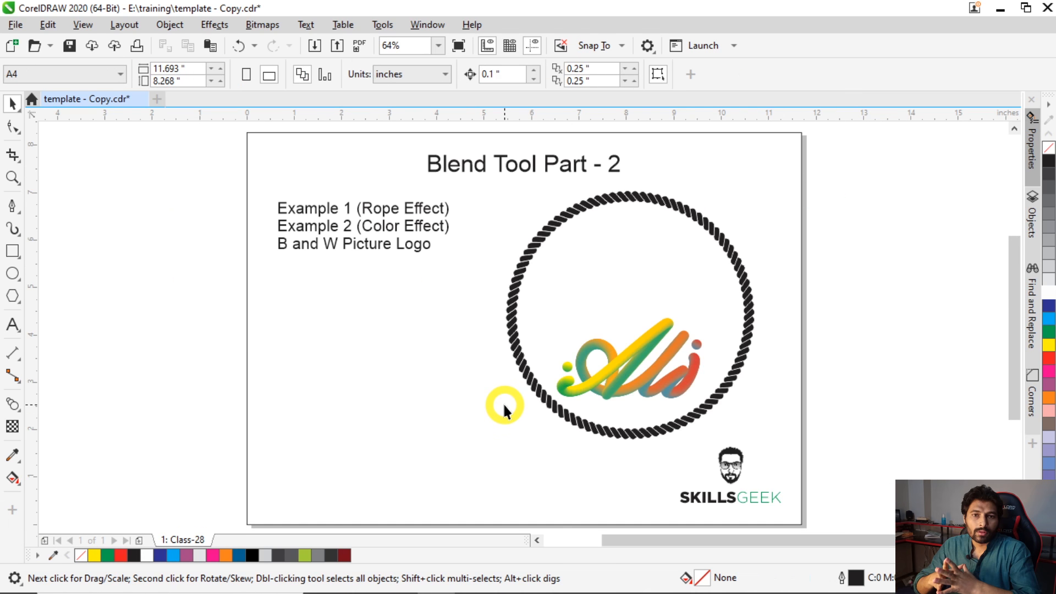